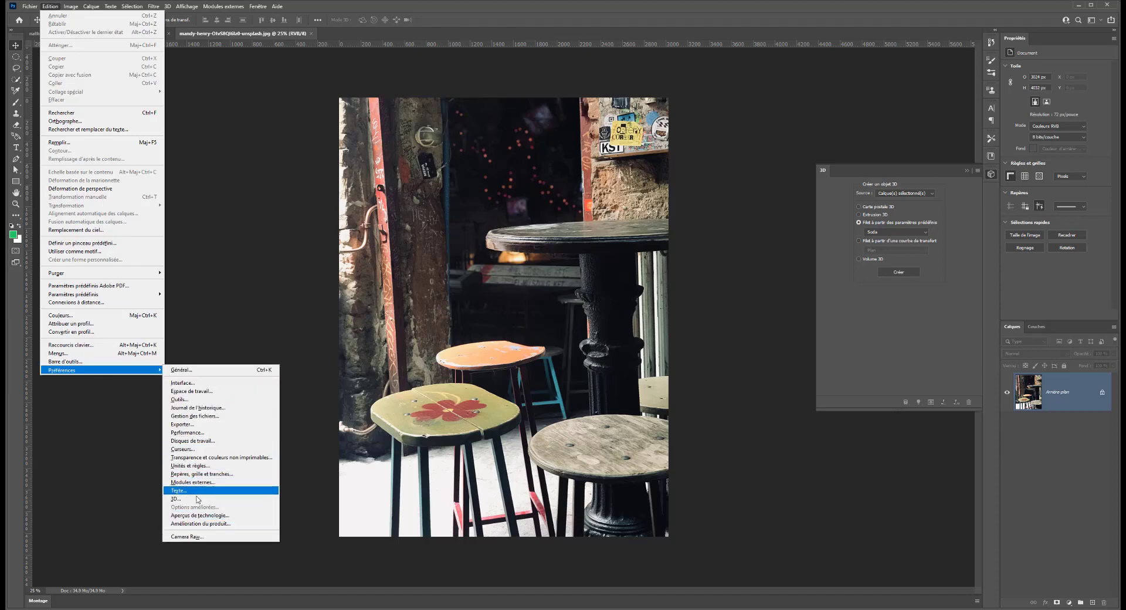
# Examine the preference pages for 3D, guides, scratch disks and performance, including the graphics processor settings, and close them without changes.
pyautogui.click(66, 432)
pyautogui.press('i')
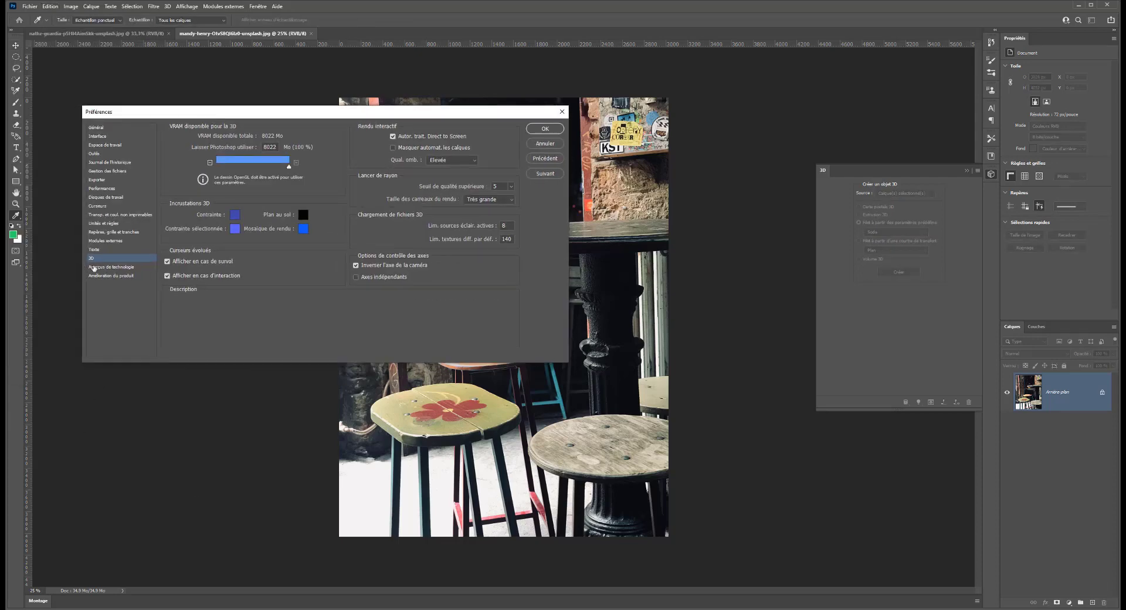
pyautogui.click(104, 268)
pyautogui.click(106, 276)
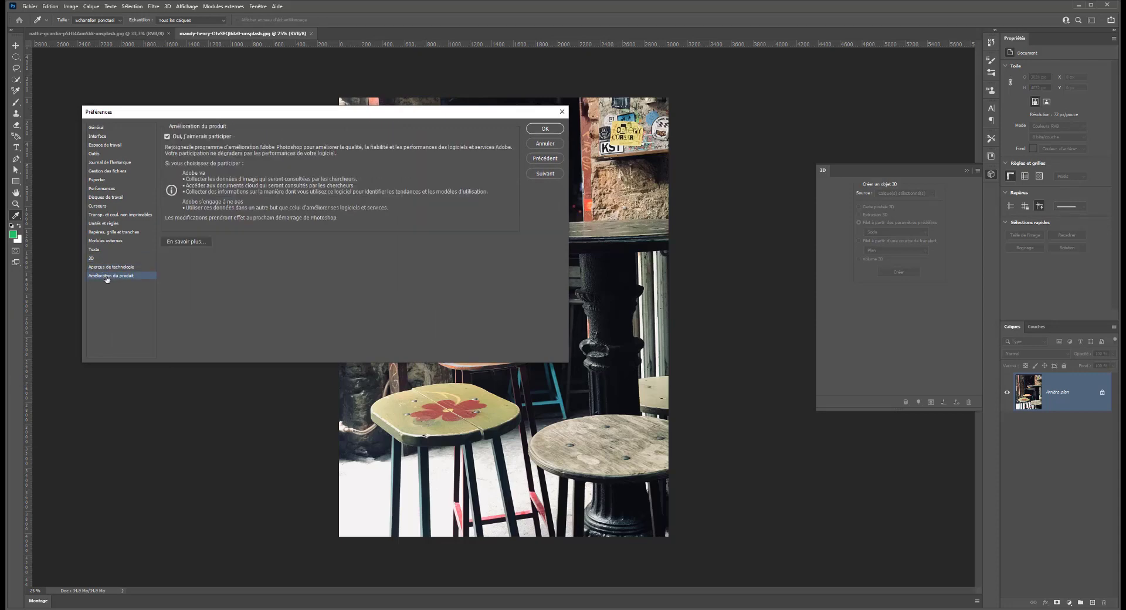
pyautogui.click(111, 241)
pyautogui.click(112, 233)
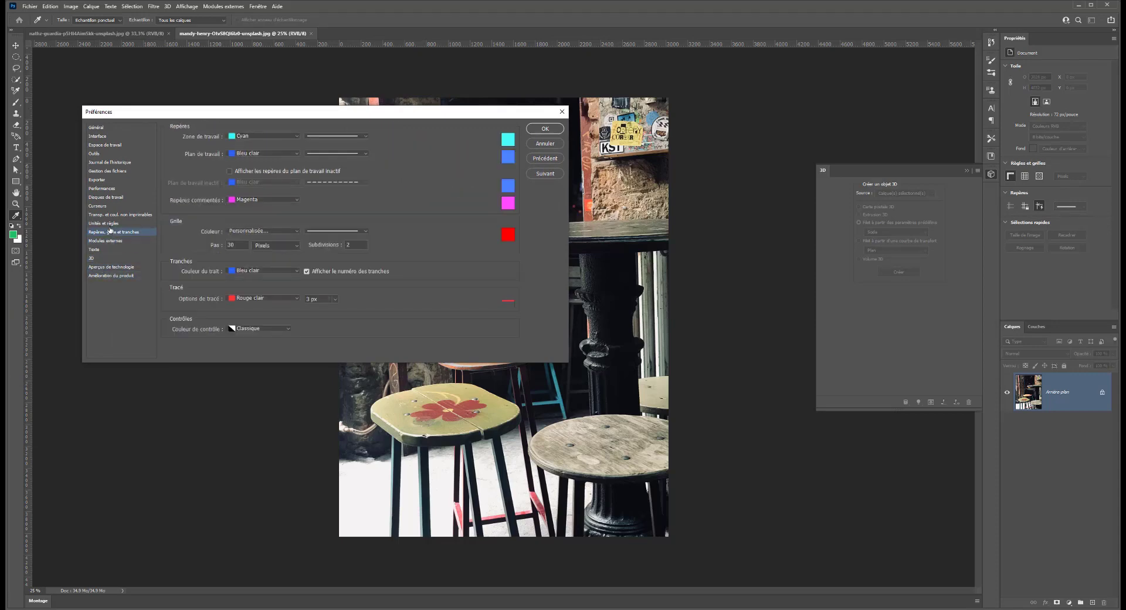
pyautogui.click(104, 198)
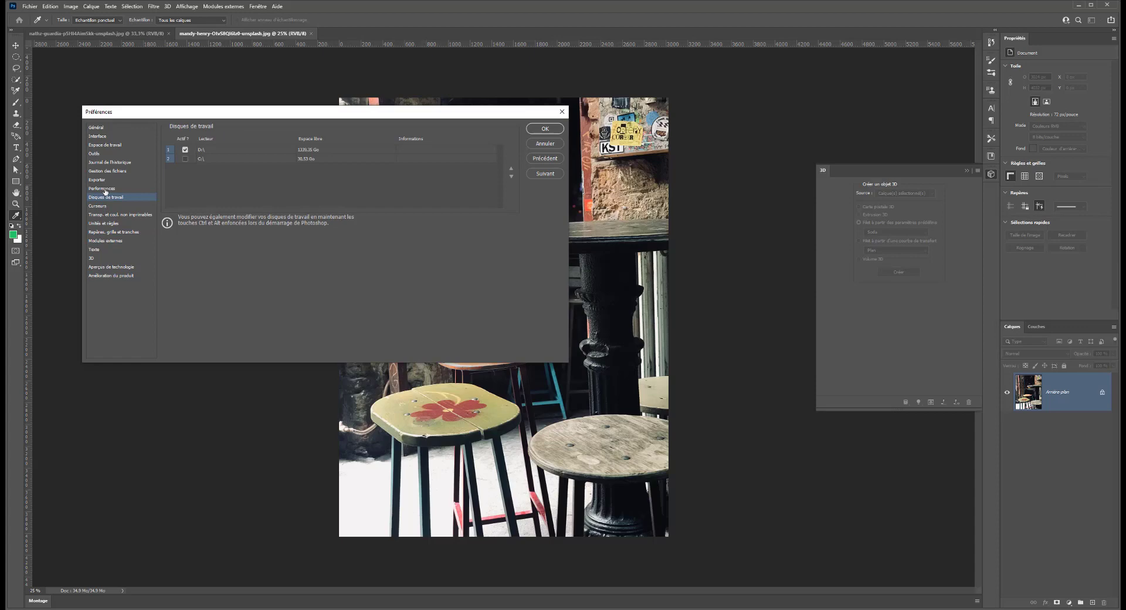
pyautogui.click(103, 188)
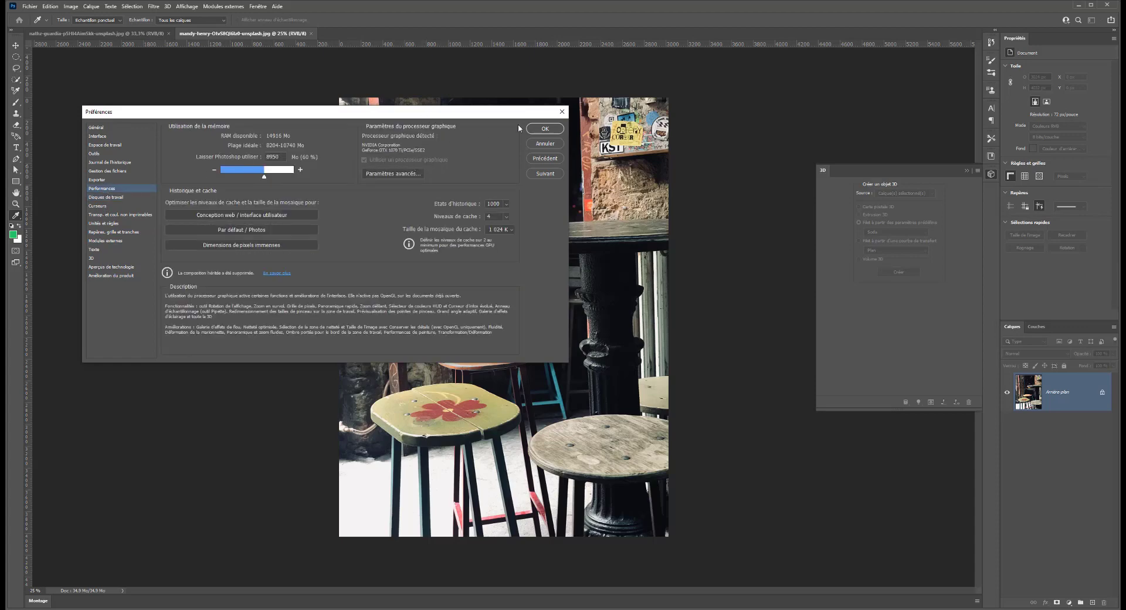
pyautogui.click(545, 144)
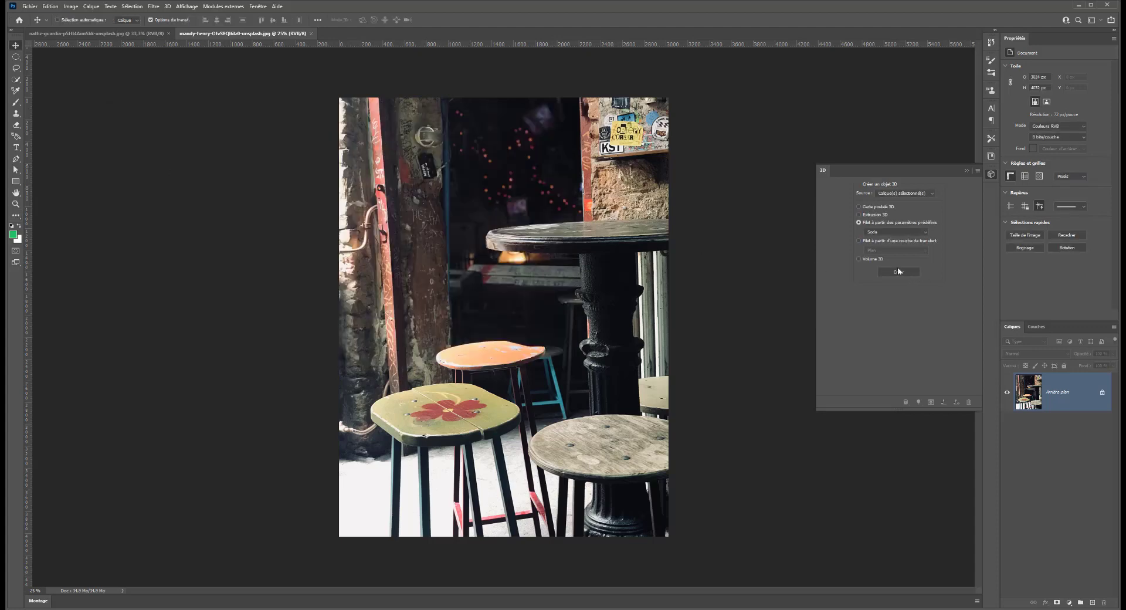
# Try to create a 3D mesh from the Soda preset using the background photo layer, and undo the resulting mesh.
pyautogui.click(900, 272)
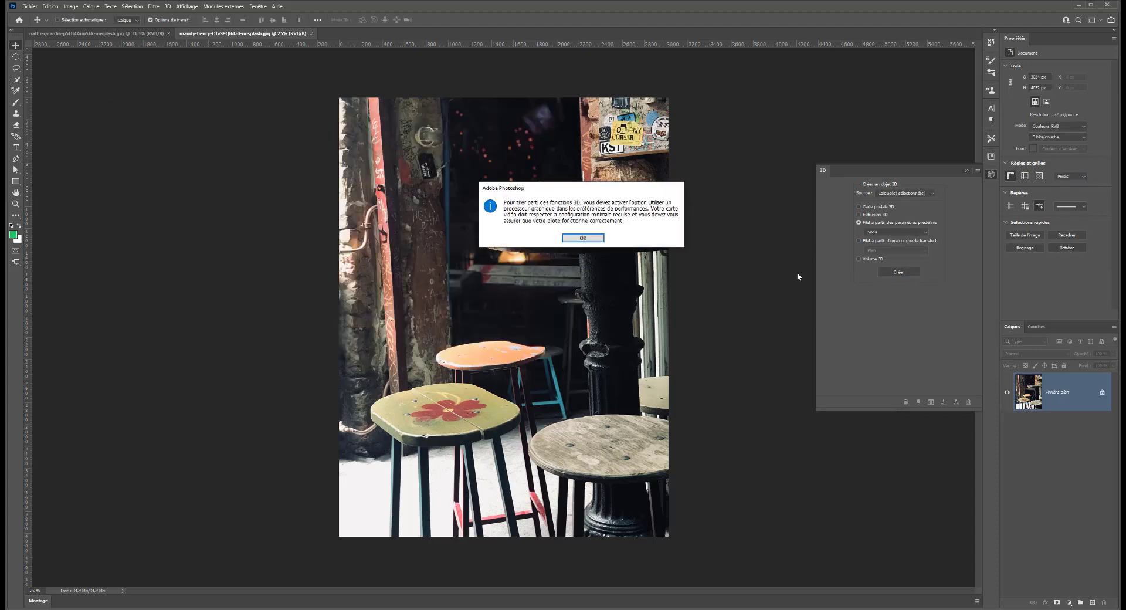
pyautogui.click(577, 238)
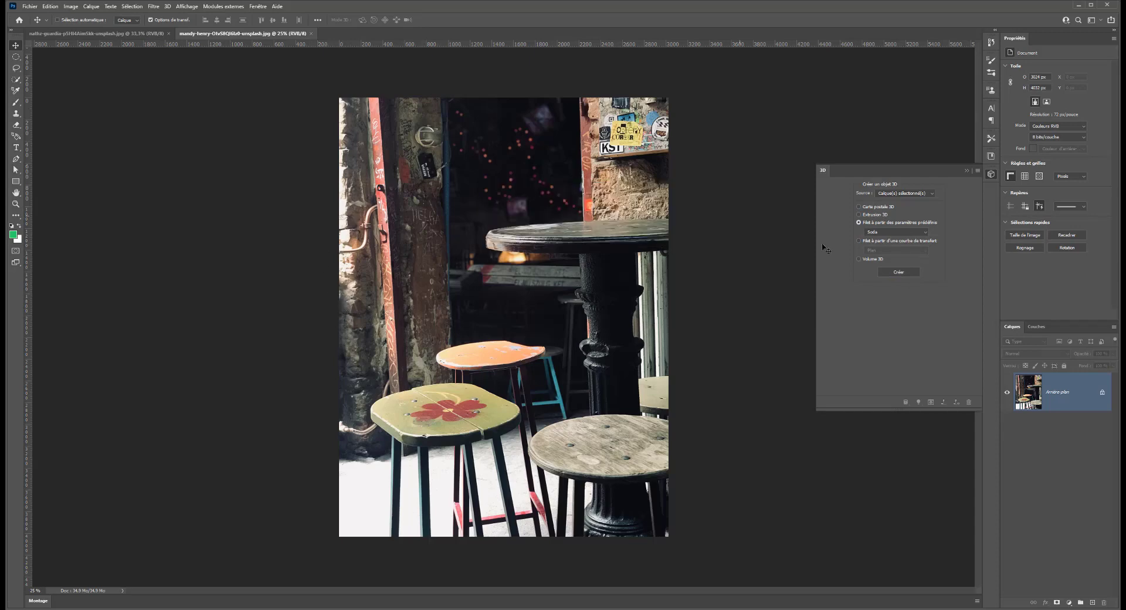
pyautogui.click(888, 274)
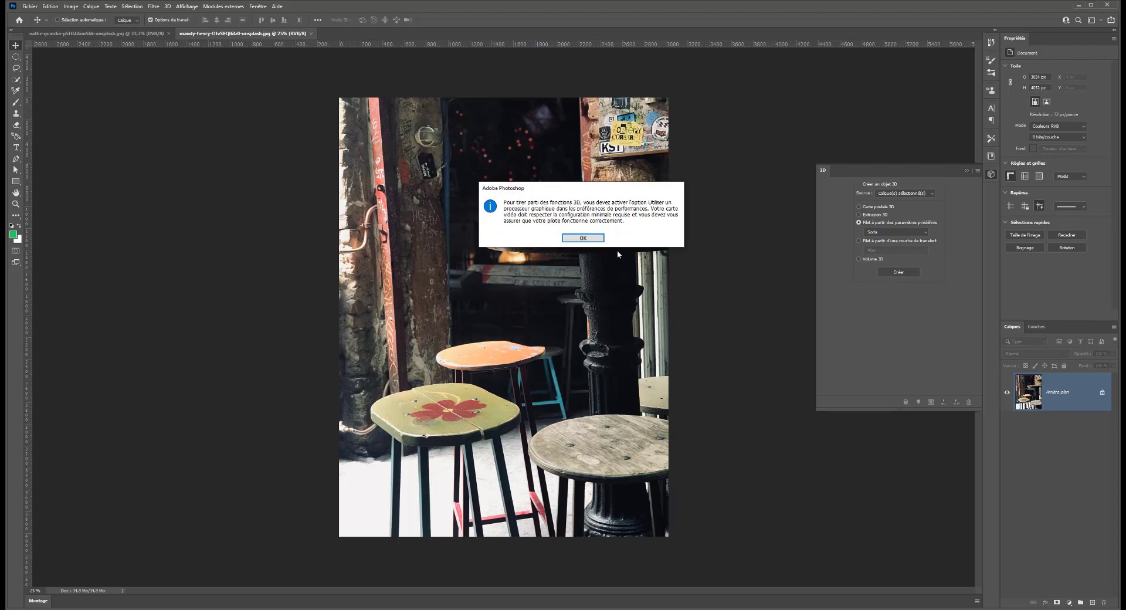
pyautogui.press('Return')
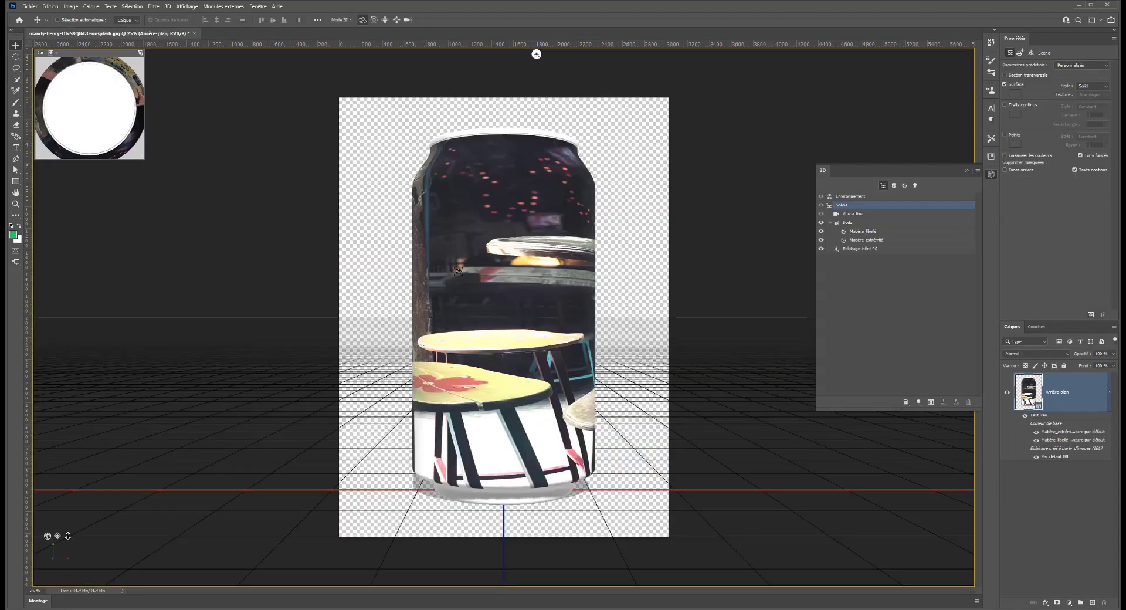
pyautogui.hotkey('ctrl', 'z')
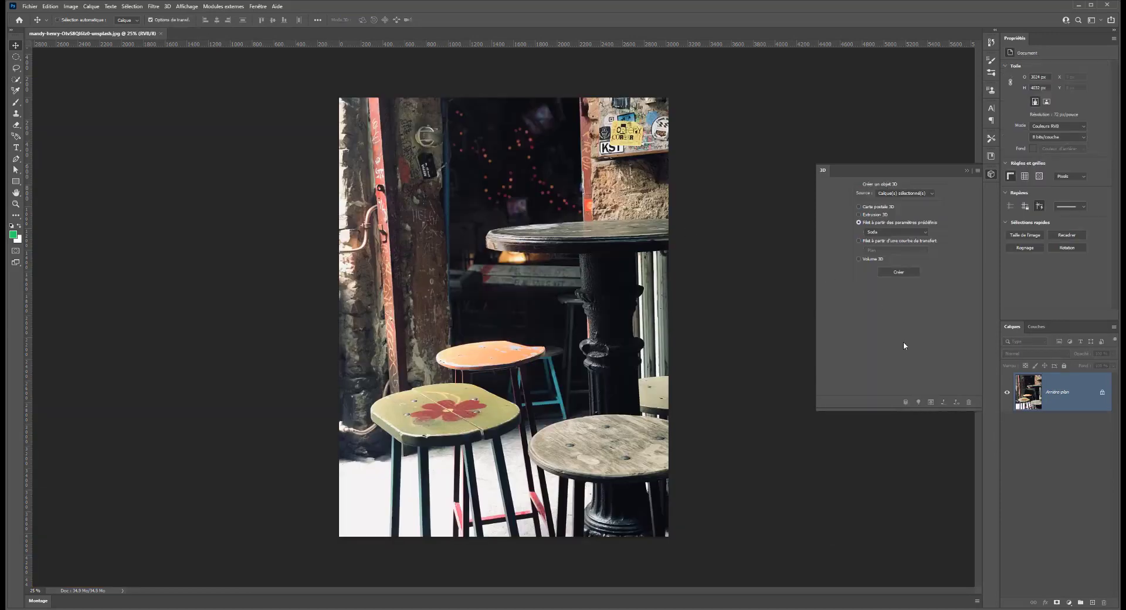
# Add an empty layer above the background photo and create a 3D mesh from it with the Soda preset.
pyautogui.click(1094, 602)
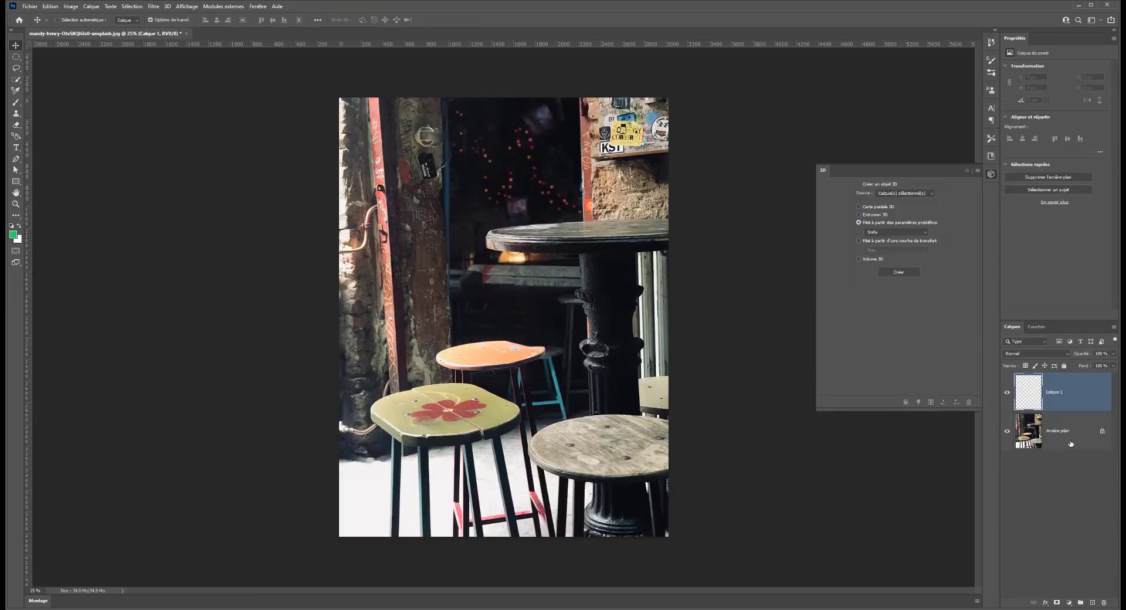
pyautogui.click(892, 273)
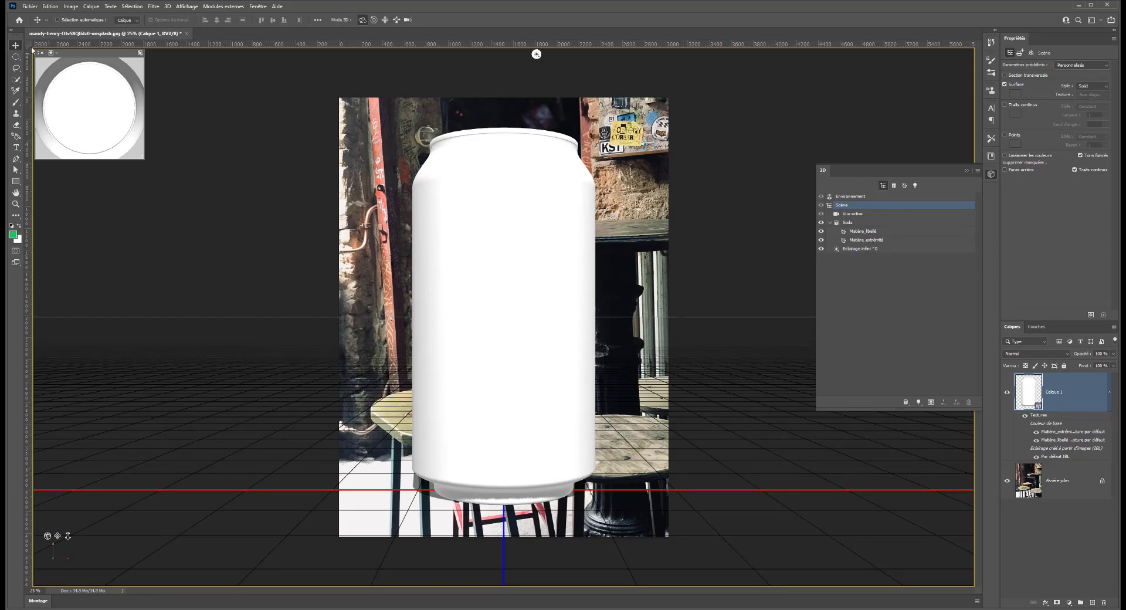
# Select the soda can and scale it down uniformly to a small size in front of the orange stool.
pyautogui.click(536, 287)
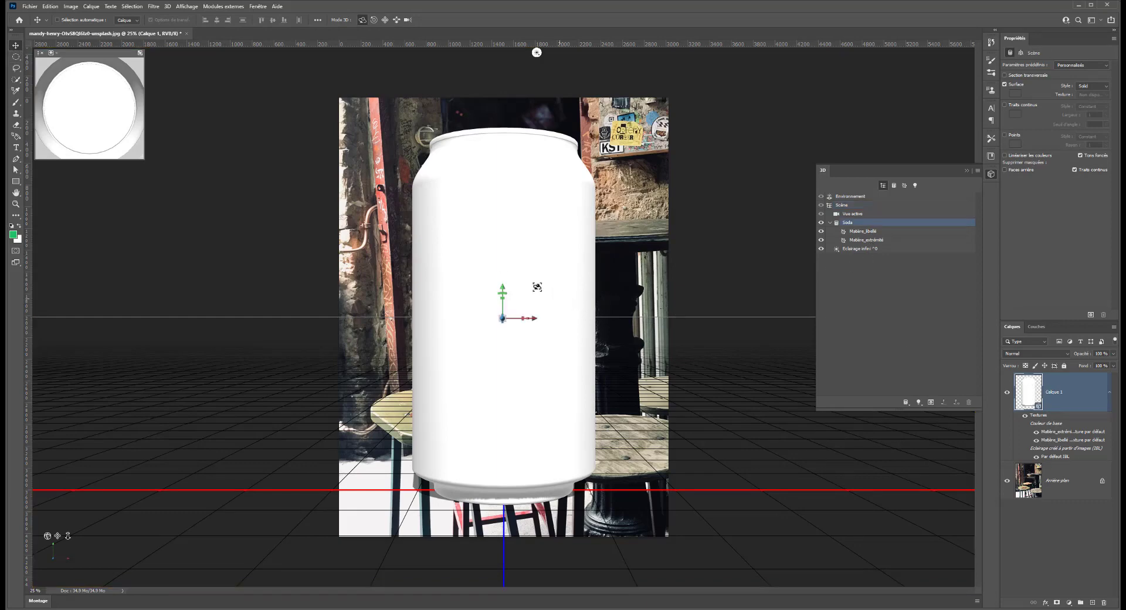
pyautogui.moveTo(516, 306); pyautogui.dragTo(560, 220)
pyautogui.hotkey('ctrl', 'z')
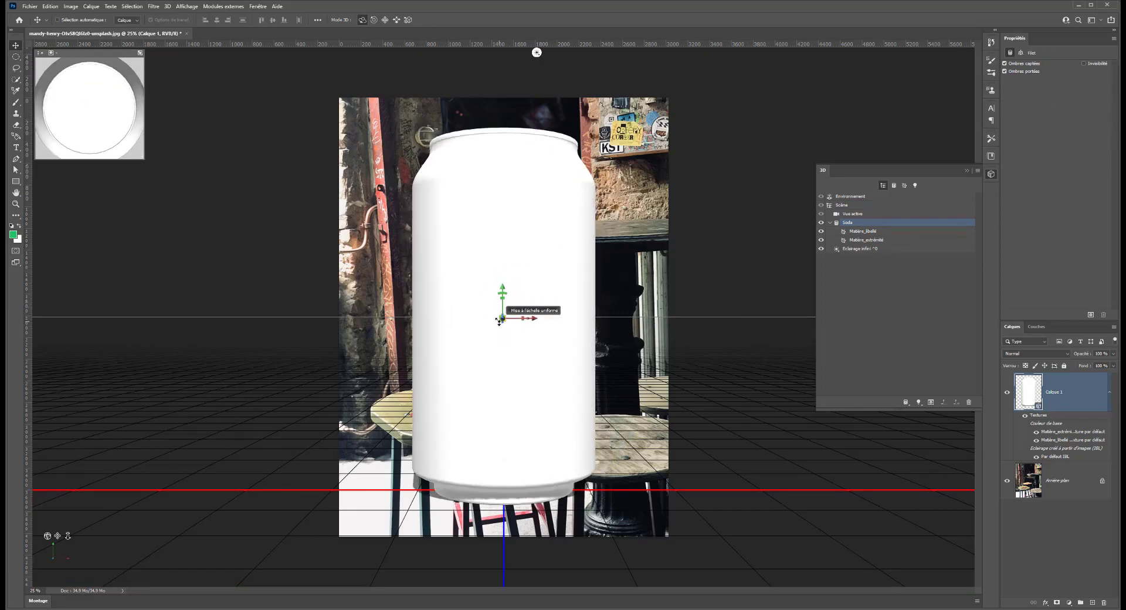
pyautogui.moveTo(501, 319); pyautogui.dragTo(594, 452)
pyautogui.moveTo(520, 352)
pyautogui.mouseDown()
pyautogui.moveTo(516, 325)
pyautogui.moveTo(516, 363)
pyautogui.mouseUp()
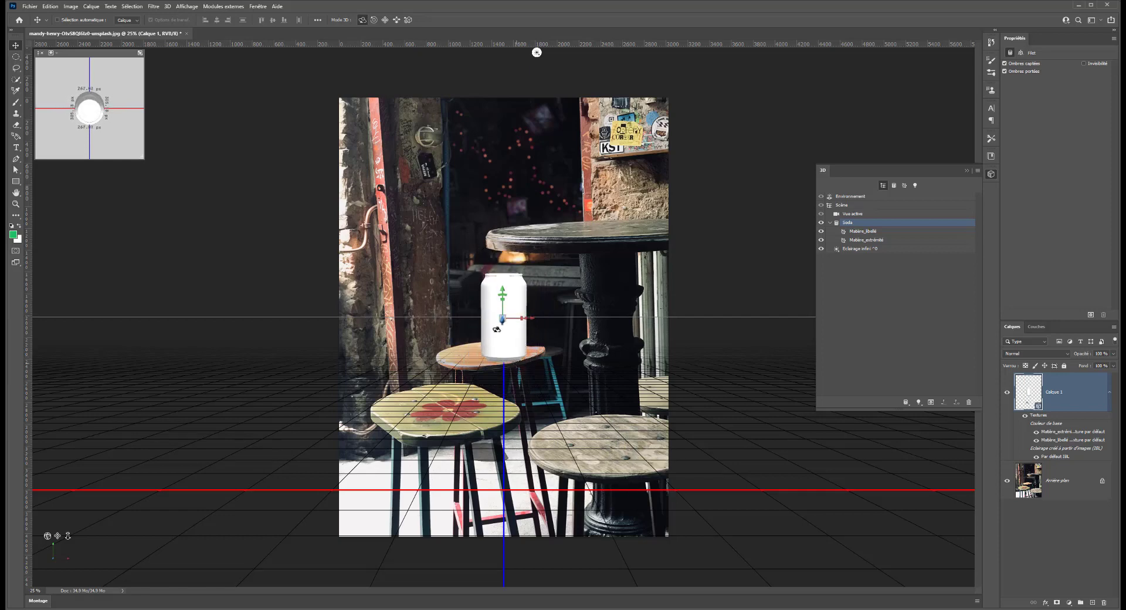
pyautogui.moveTo(503, 319); pyautogui.dragTo(502, 327)
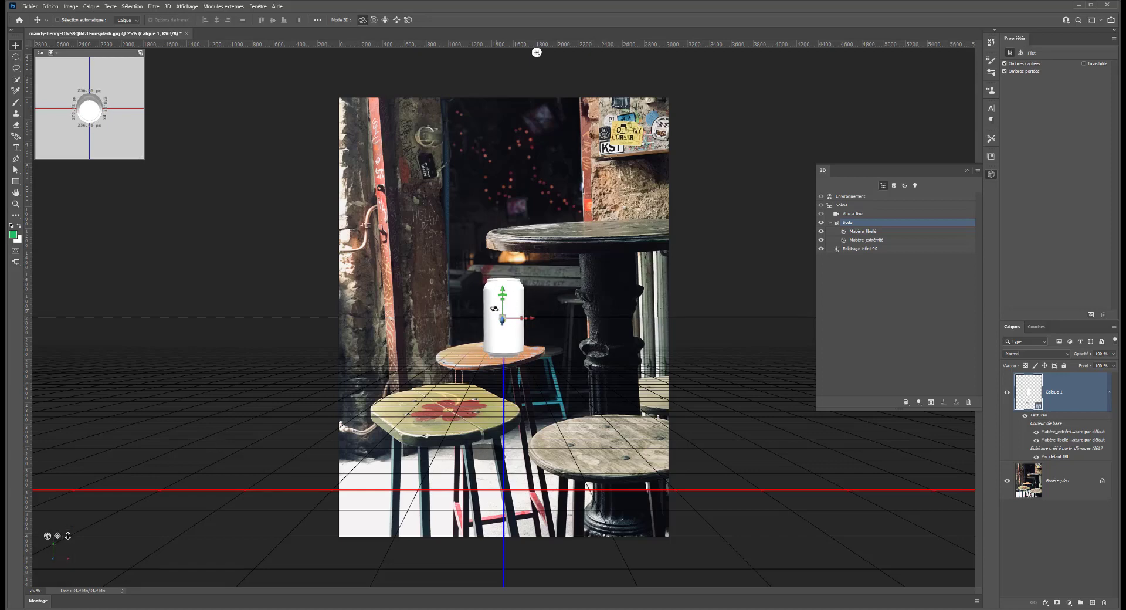
# Move the can onto the tall round table beside the brick wall and reduce its size uniformly.
pyautogui.moveTo(502, 286); pyautogui.dragTo(599, 189)
pyautogui.scroll(3, 599, 191)
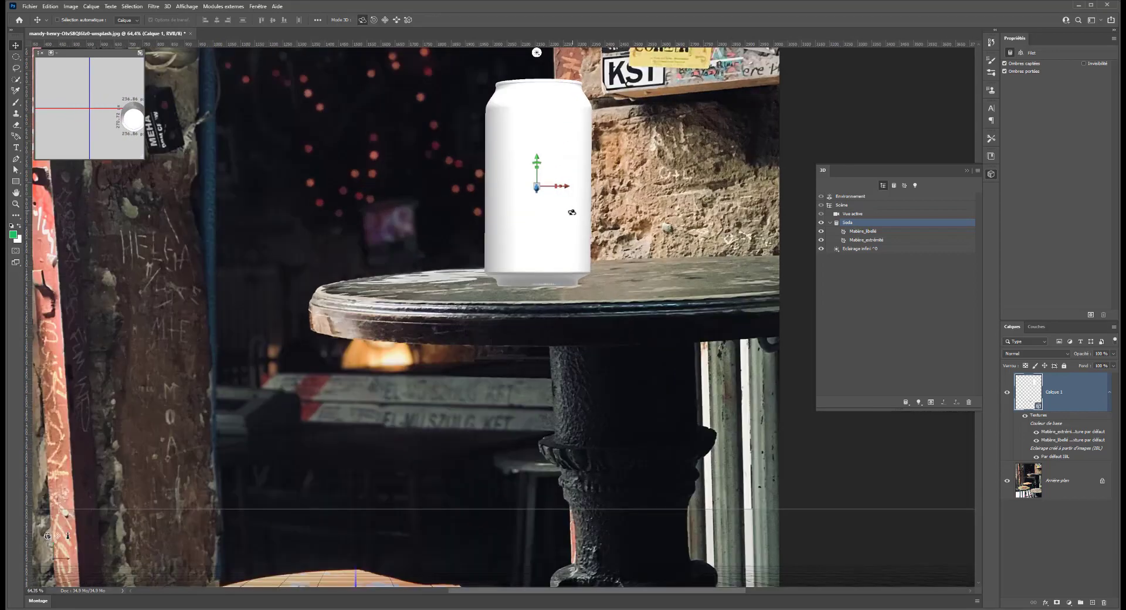
pyautogui.scroll(1, 572, 211)
pyautogui.moveTo(536, 177); pyautogui.dragTo(530, 174)
pyautogui.moveTo(608, 172); pyautogui.dragTo(497, 370)
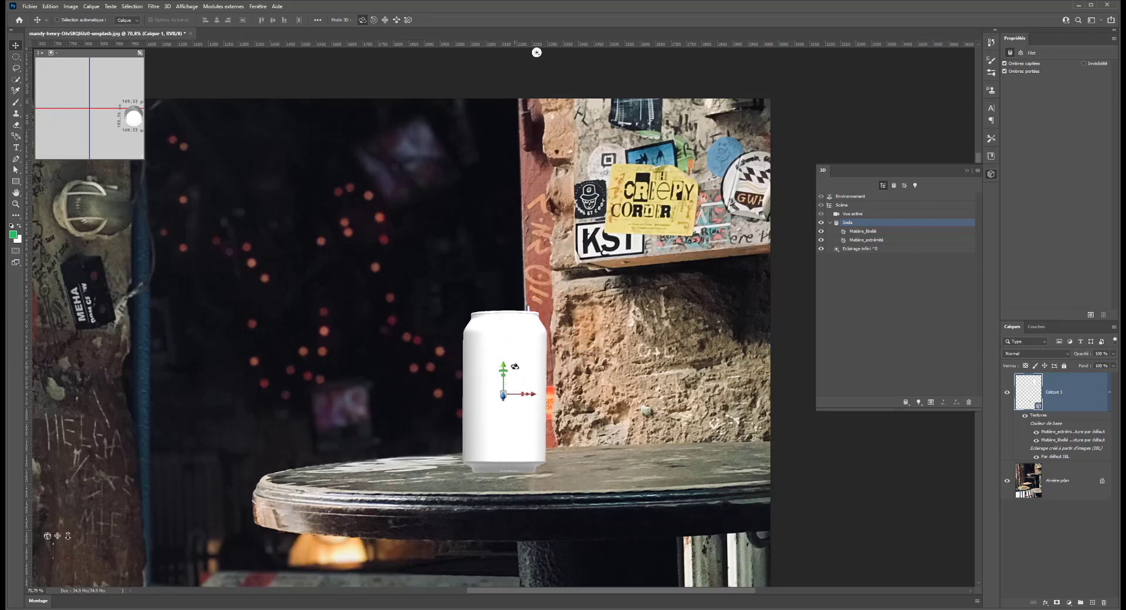
# Roll the can very slightly so its base matches the angle of the tabletop.
pyautogui.click(487, 381)
pyautogui.click(374, 21)
pyautogui.click(528, 359)
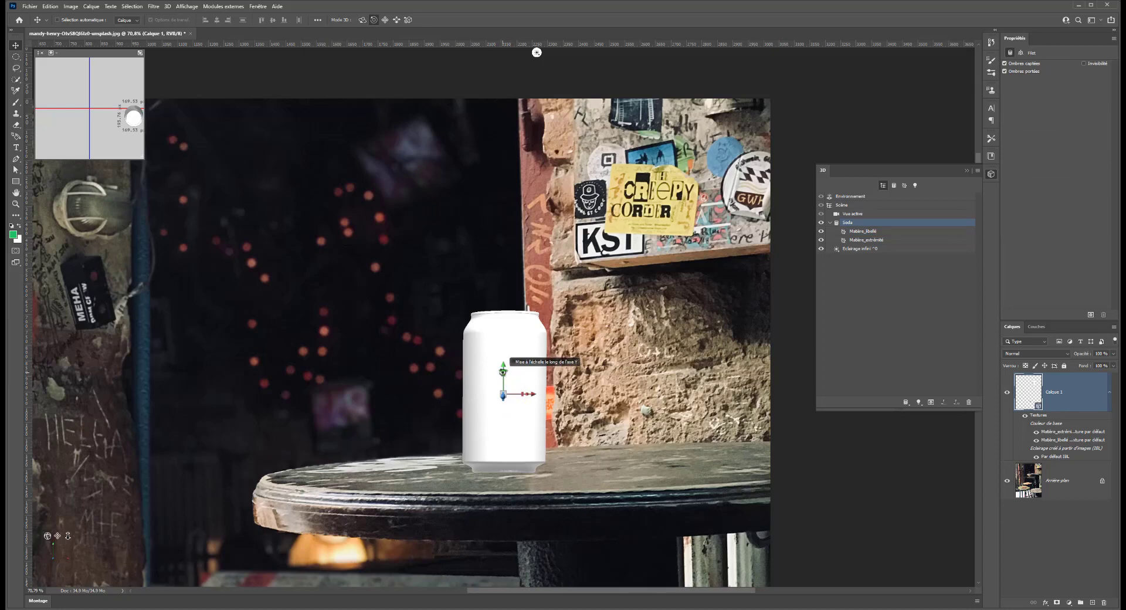
pyautogui.moveTo(503, 375); pyautogui.dragTo(503, 377)
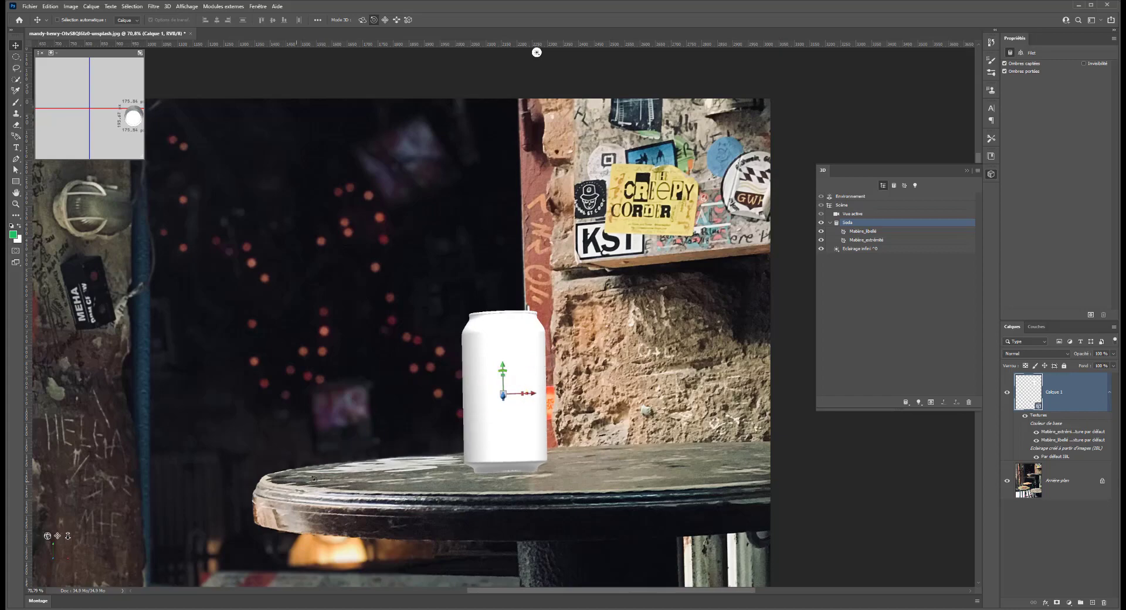
# Scale the can down uniformly to a realistic size and lower it until its base rests on the tall table.
pyautogui.scroll(-4, 482, 355)
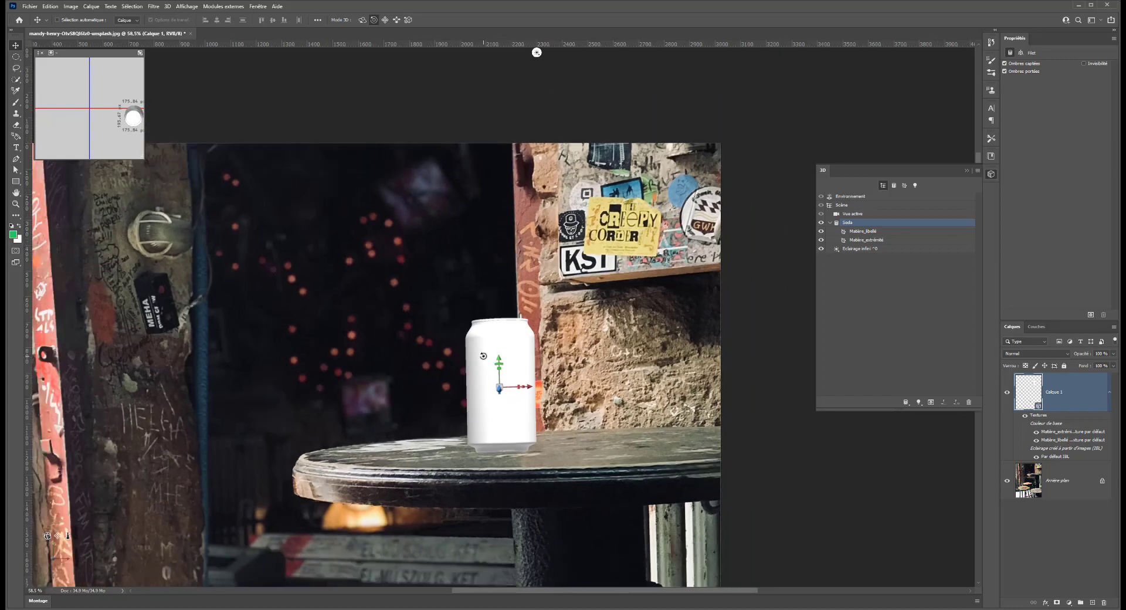
pyautogui.scroll(-1, 483, 356)
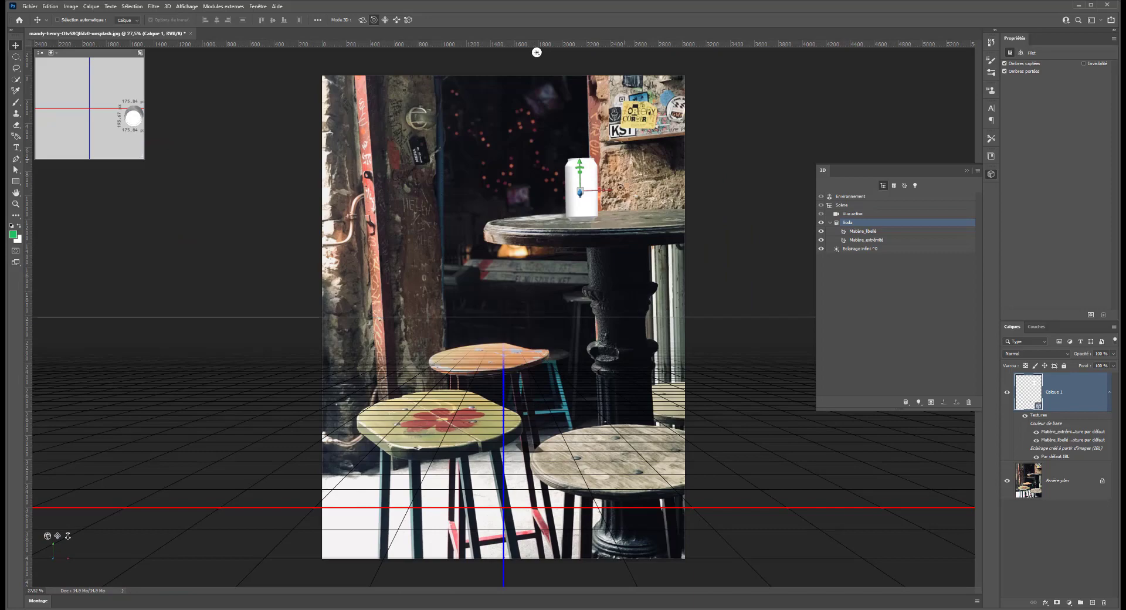
pyautogui.scroll(7, 577, 216)
pyautogui.moveTo(519, 202); pyautogui.dragTo(339, 496)
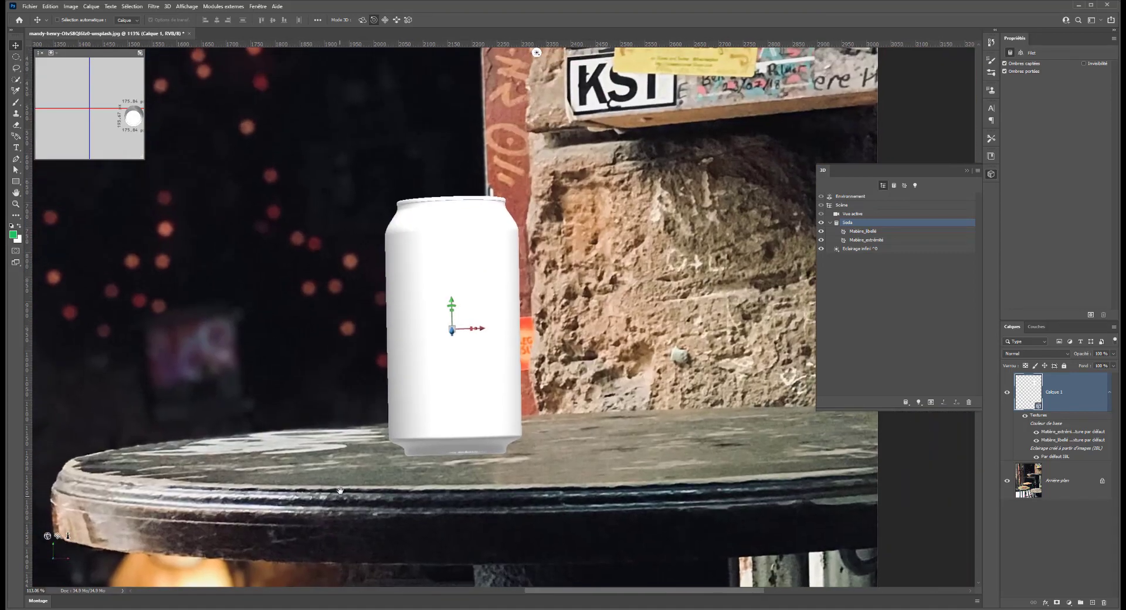
pyautogui.moveTo(452, 327); pyautogui.dragTo(70, 389)
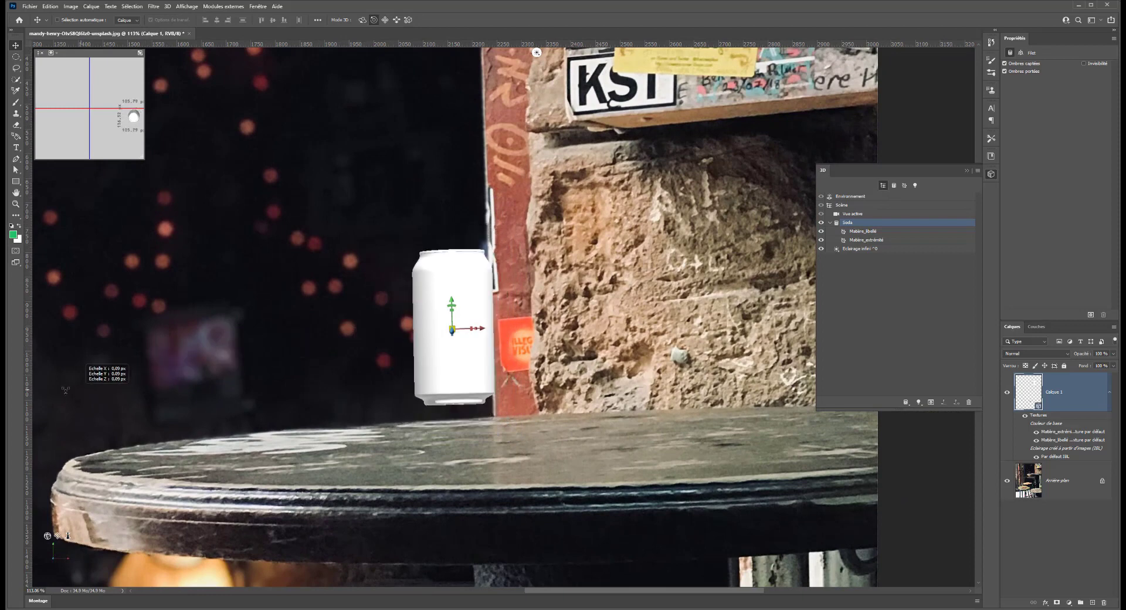
pyautogui.moveTo(450, 308); pyautogui.dragTo(447, 346)
pyautogui.scroll(-3, 287, 346)
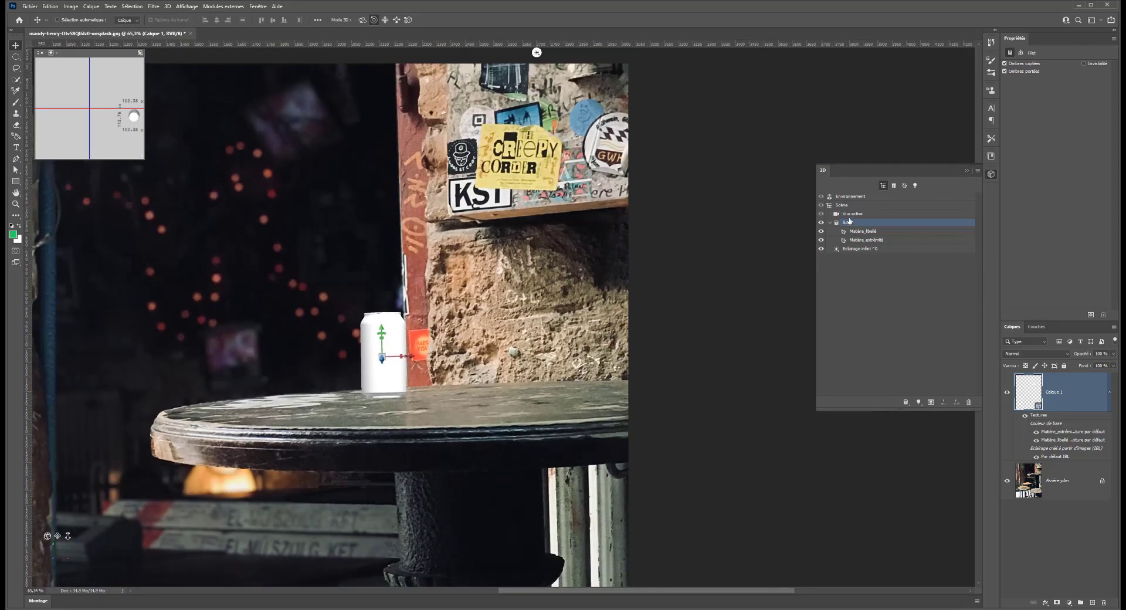
# Select the scene's infinite light and orient it so it illuminates the can from the left and slightly above.
pyautogui.click(849, 249)
pyautogui.scroll(-3, 453, 304)
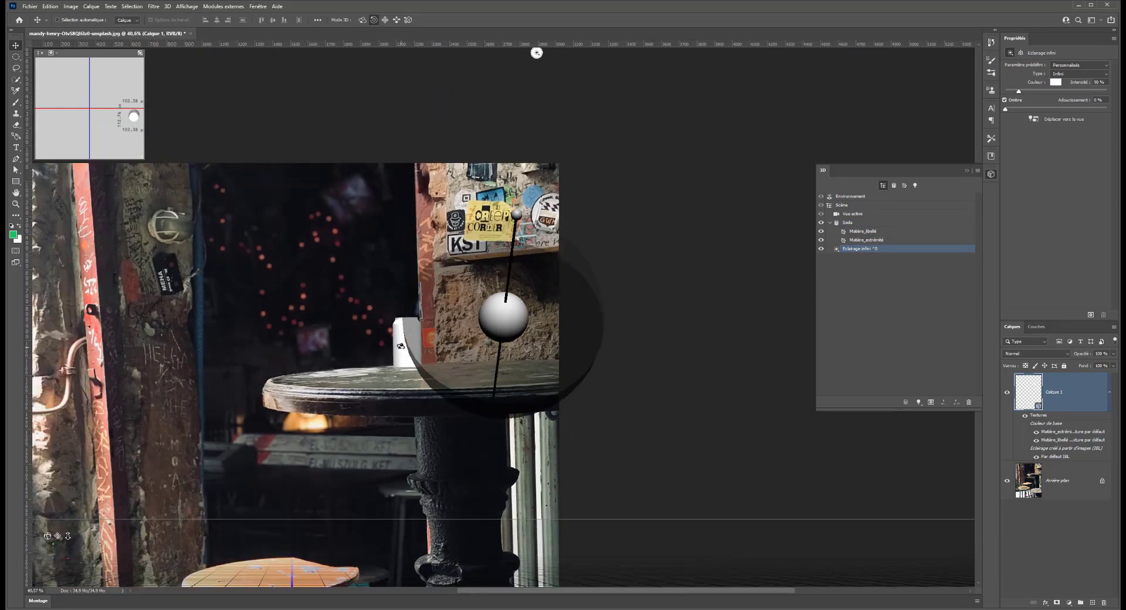
pyautogui.moveTo(515, 215)
pyautogui.mouseDown()
pyautogui.moveTo(460, 219)
pyautogui.moveTo(411, 290)
pyautogui.moveTo(387, 293)
pyautogui.moveTo(304, 247)
pyautogui.moveTo(256, 296)
pyautogui.mouseUp()
pyautogui.moveTo(348, 294); pyautogui.dragTo(373, 295)
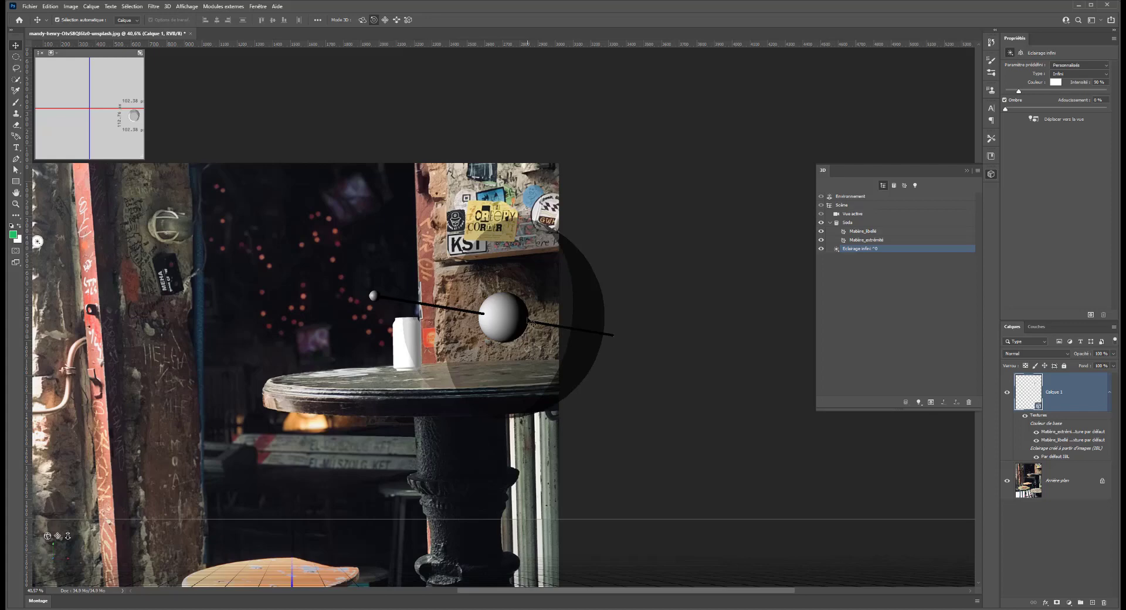
pyautogui.hotkey('ctrl', 'j')
pyautogui.hotkey('ctrl', 'j')
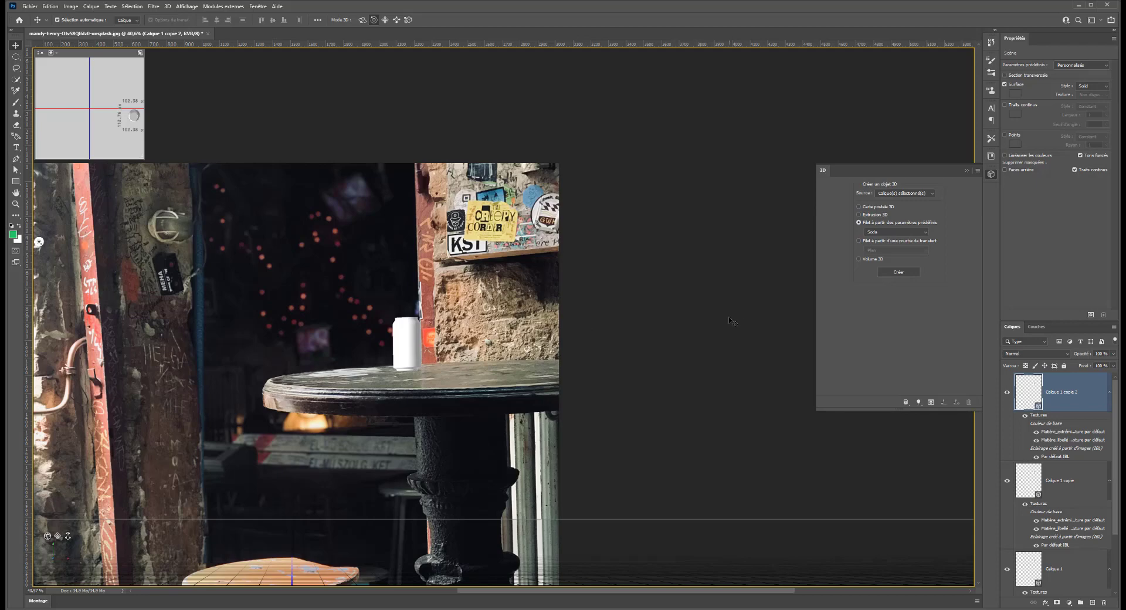
pyautogui.hotkey('ctrl', 'j')
pyautogui.hotkey('ctrl', 'z')
pyautogui.hotkey('ctrl', 'z')
pyautogui.hotkey('ctrl', 'z')
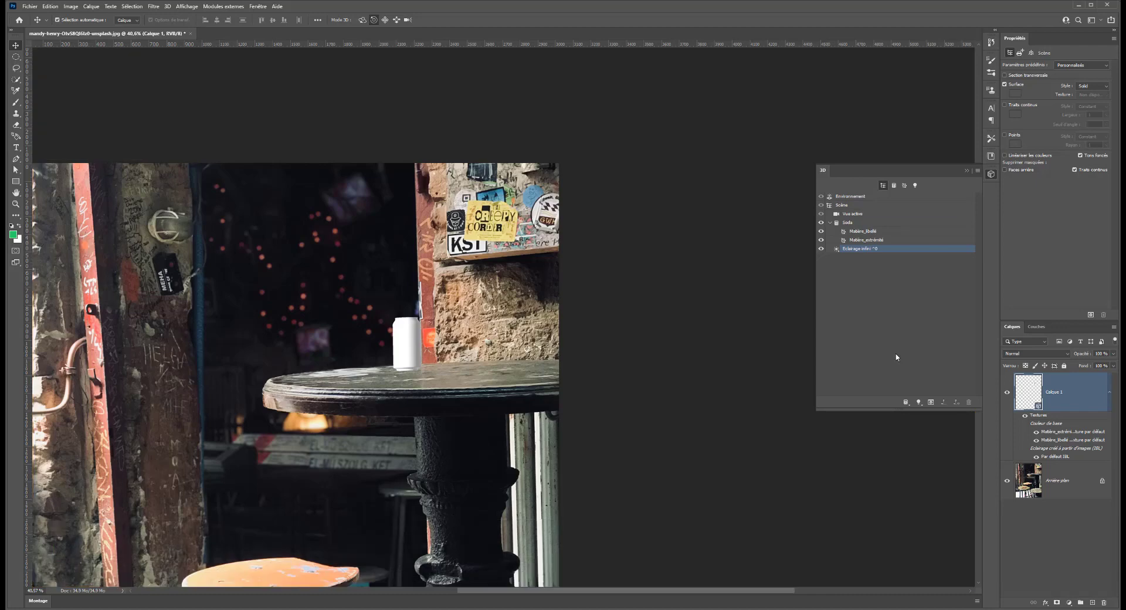
# Hide the 3D guides and light overlays and examine how the can's lighting blends with the photo.
pyautogui.hotkey('ctrl', 'h')
pyautogui.hotkey('ctrl', 'h')
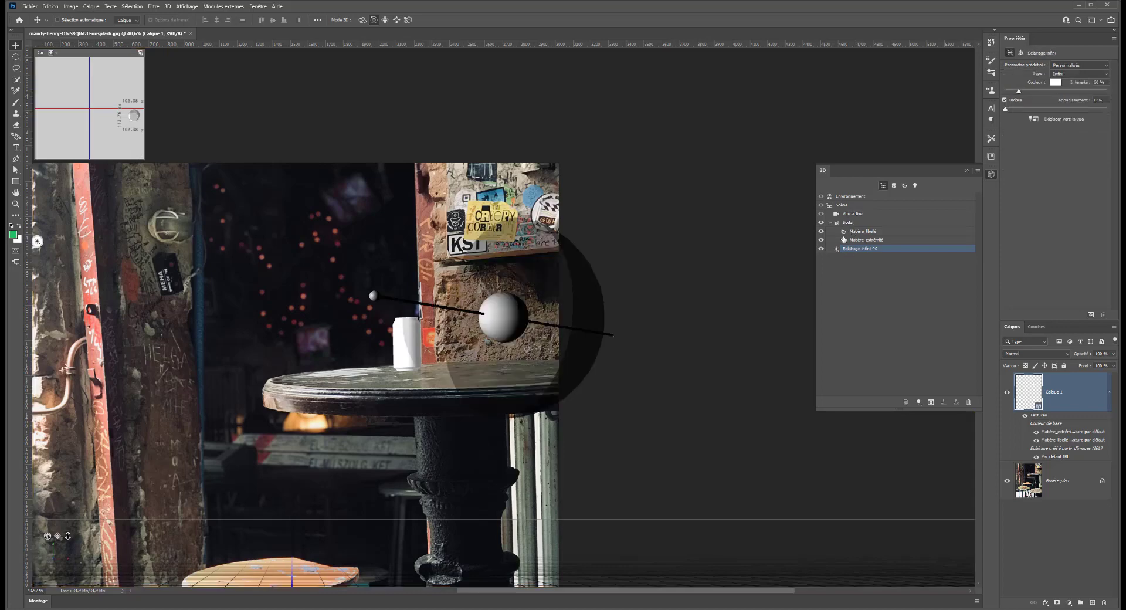
pyautogui.hotkey('ctrl', 'h')
pyautogui.hotkey('ctrl', 'h')
pyautogui.hotkey('ctrl', 'h')
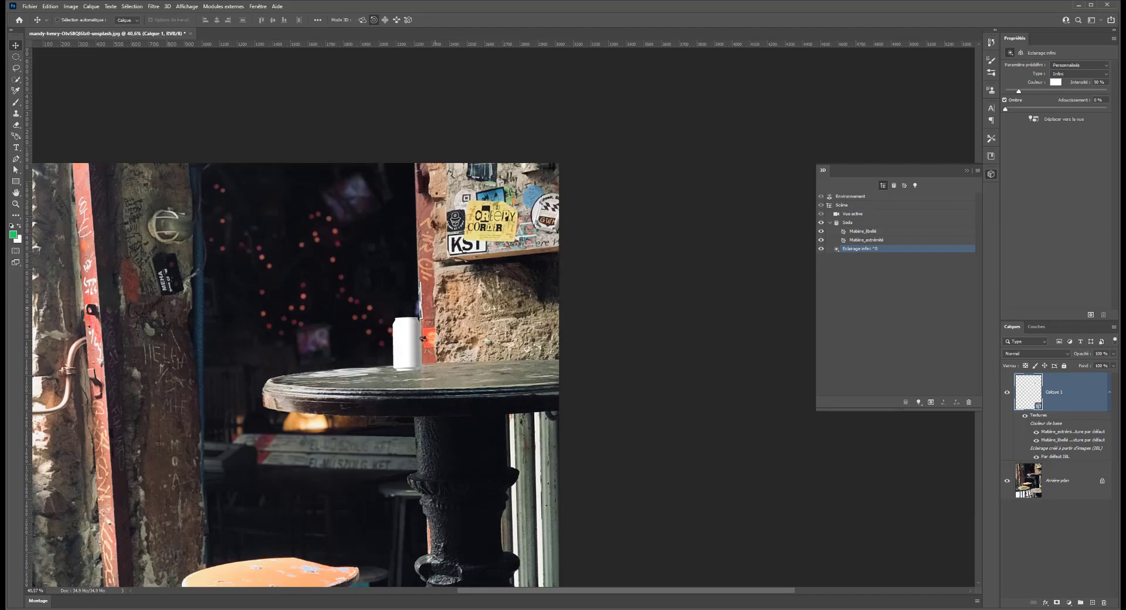
pyautogui.scroll(-1, 388, 350)
pyautogui.scroll(-1, 387, 350)
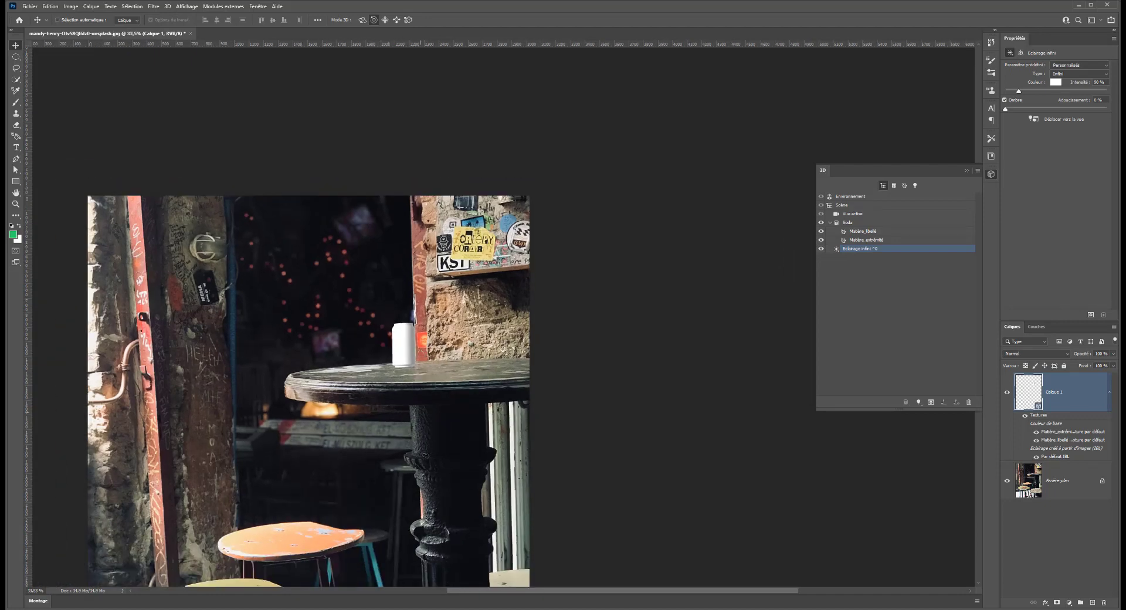
# Lower the infinite light's intensity and soften its shadow with the 3D overlays shown again.
pyautogui.hotkey('ctrl', 'h')
pyautogui.moveTo(37, 241)
pyautogui.mouseDown()
pyautogui.moveTo(37, 189)
pyautogui.moveTo(37, 223)
pyautogui.mouseUp()
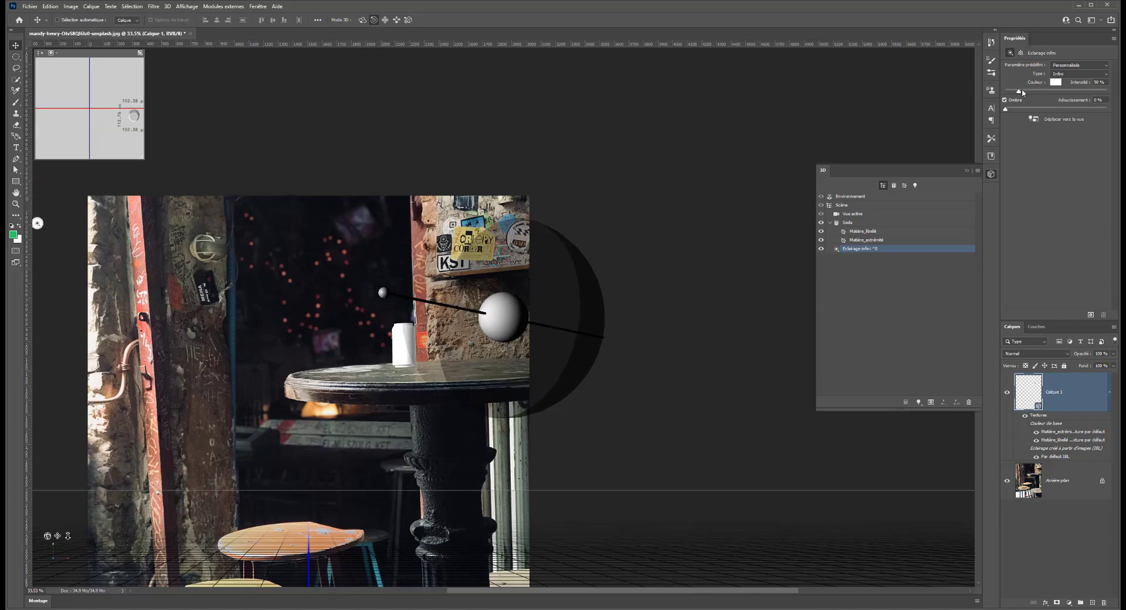
pyautogui.moveTo(1020, 94); pyautogui.dragTo(1014, 92)
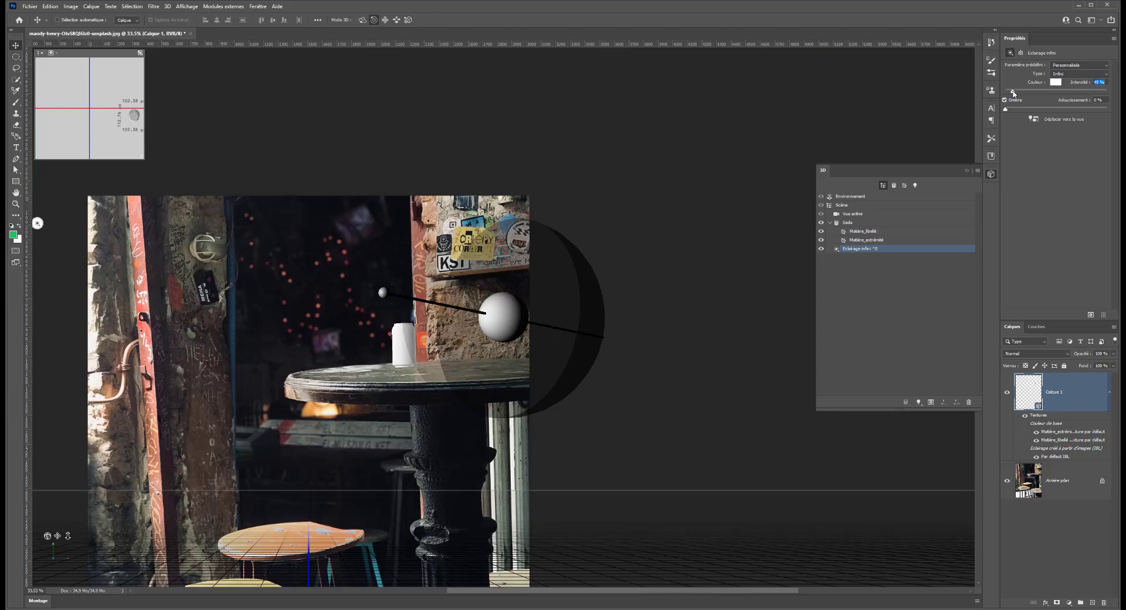
pyautogui.moveTo(1006, 109); pyautogui.dragTo(1049, 109)
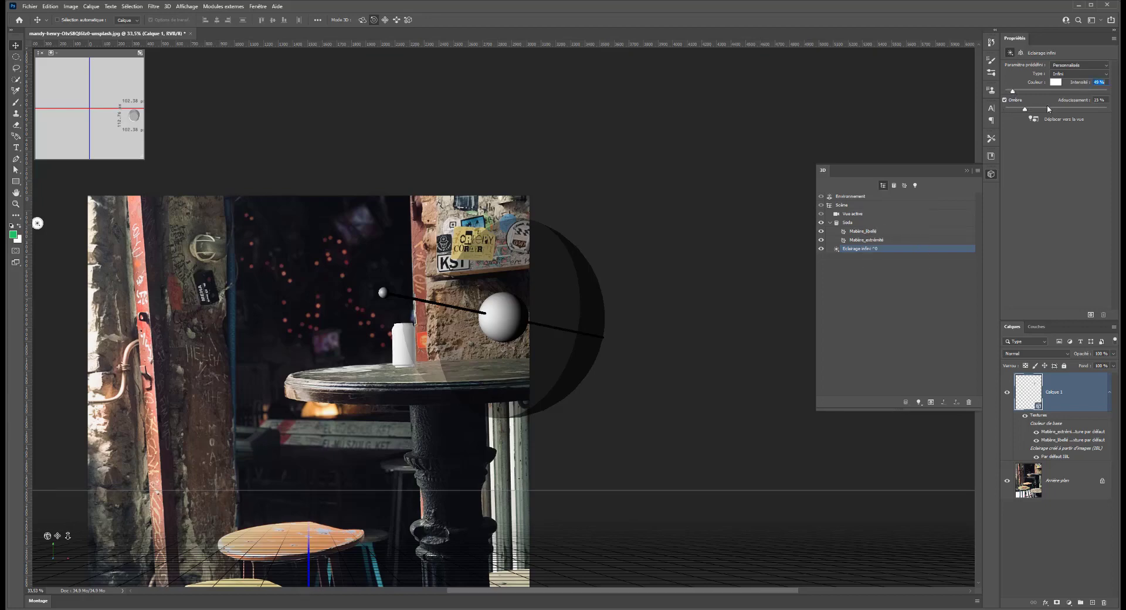
pyautogui.click(1018, 109)
# Select the can and toggle its label and end materials off and on to examine which part each one covers.
pyautogui.click(376, 380)
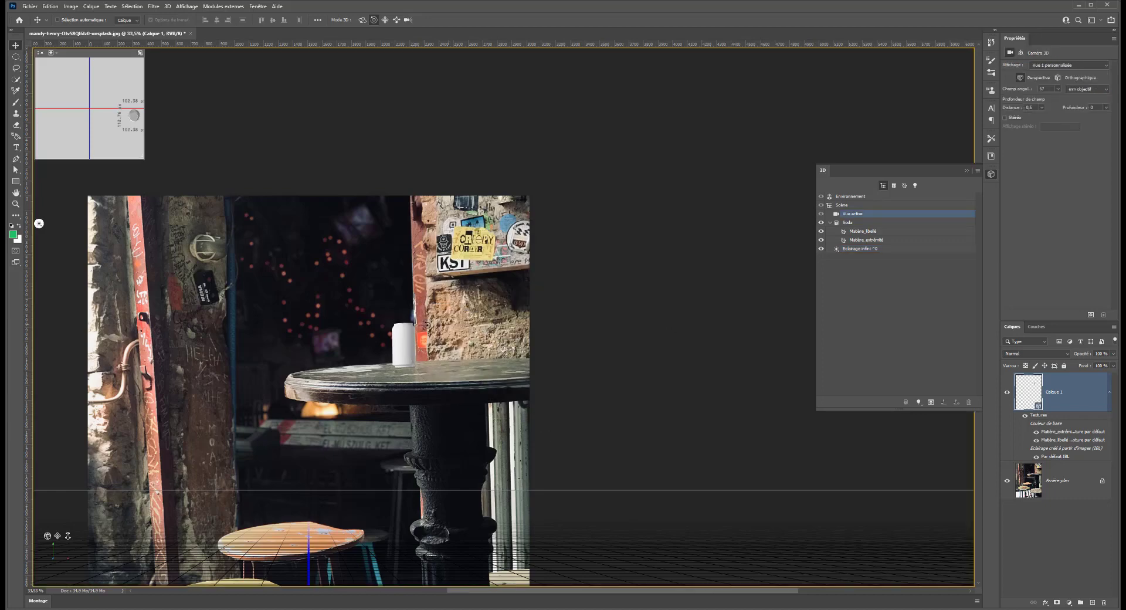
pyautogui.click(401, 346)
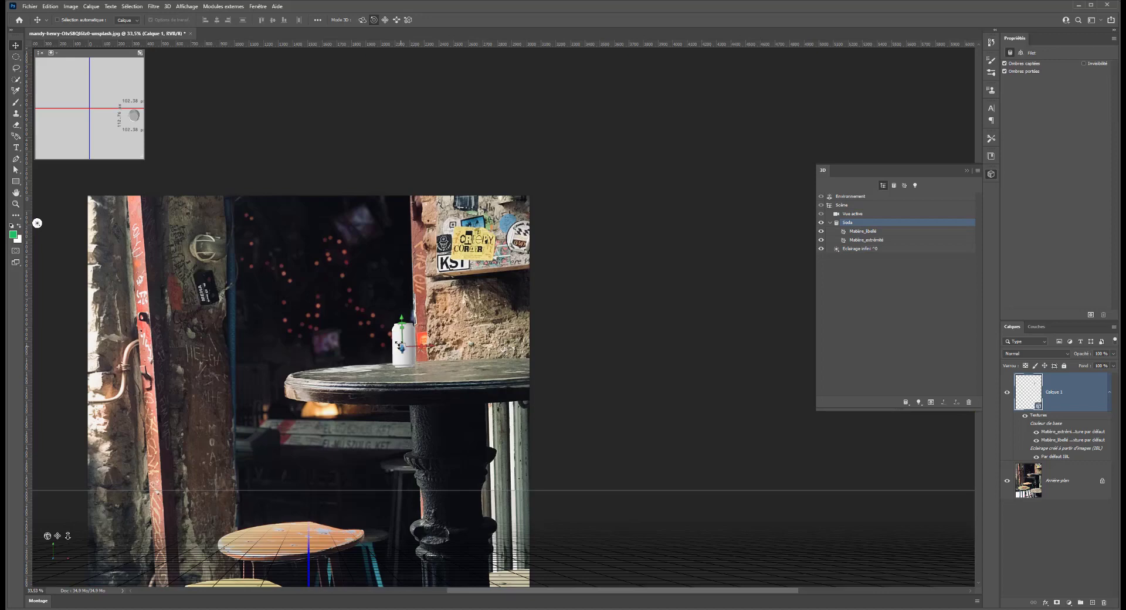
pyautogui.click(860, 231)
pyautogui.click(852, 241)
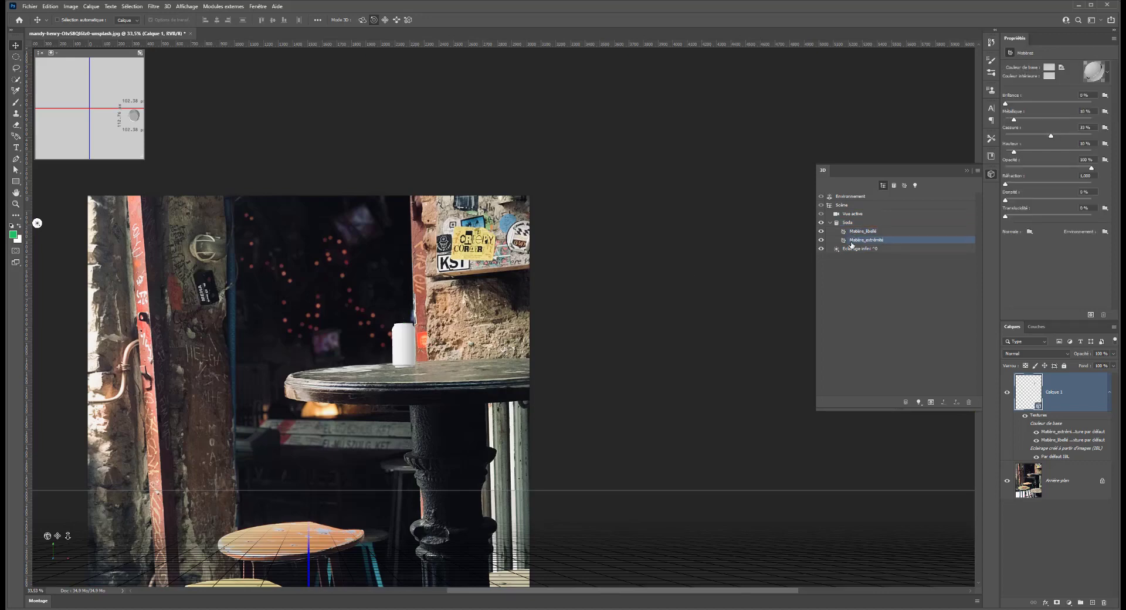
pyautogui.click(821, 232)
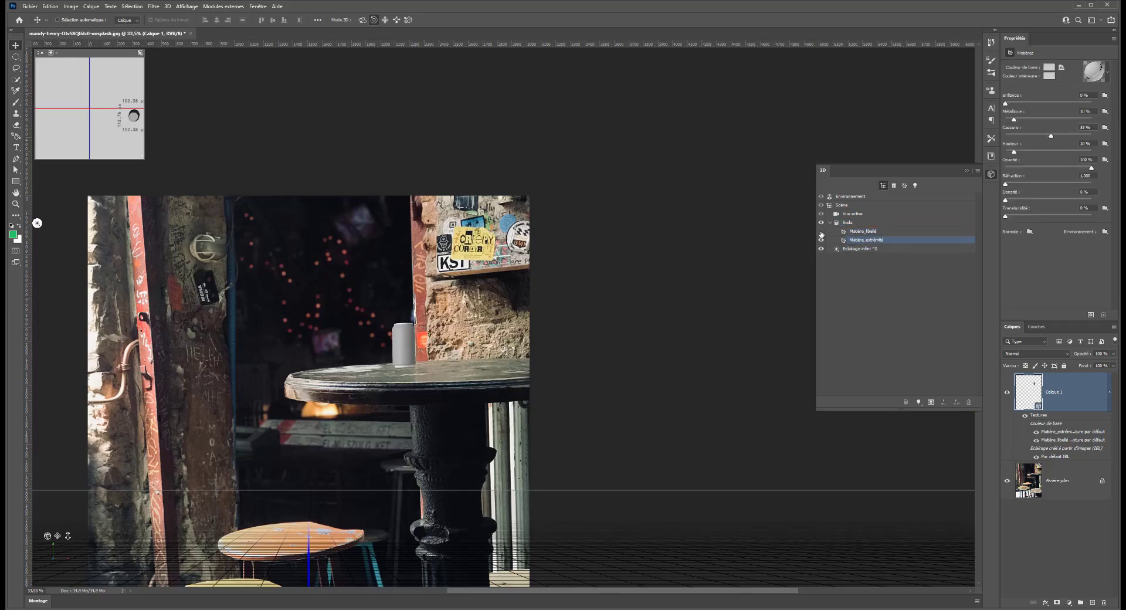
pyautogui.click(821, 232)
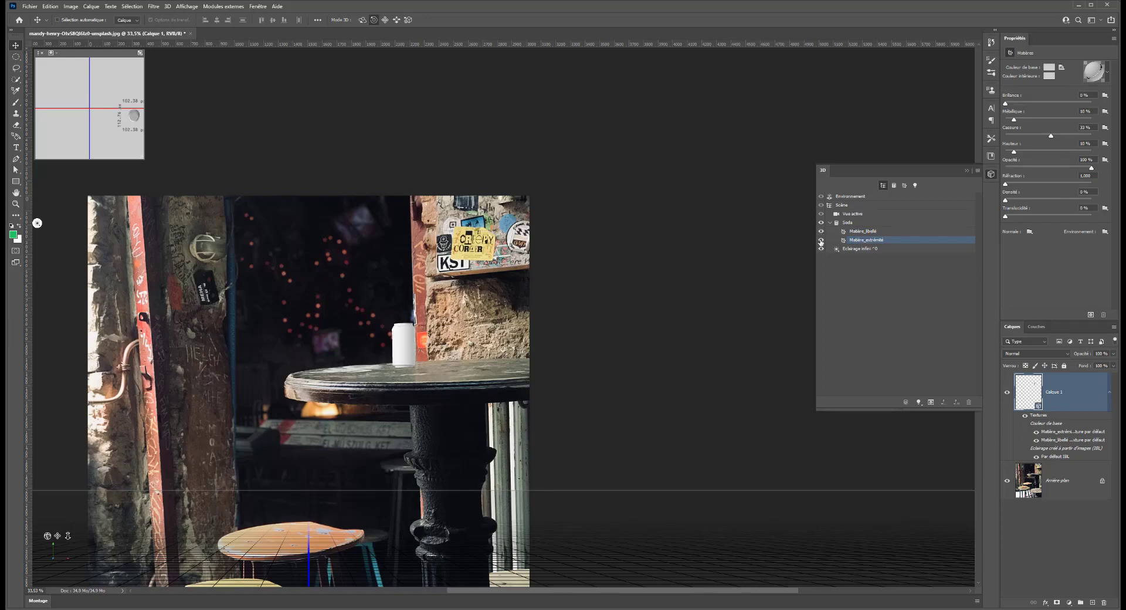
pyautogui.click(822, 241)
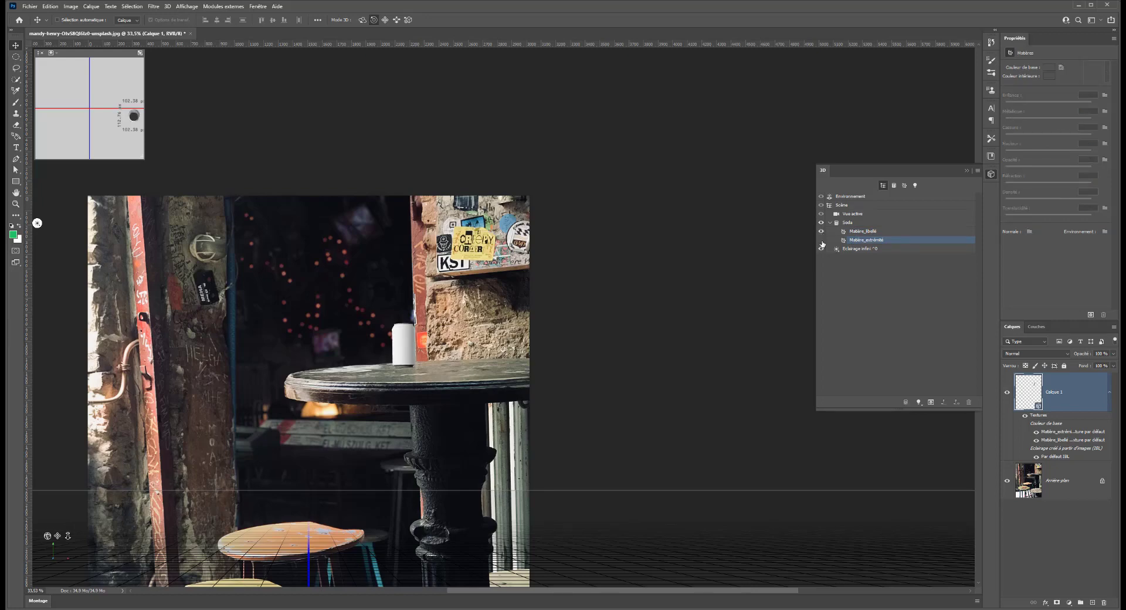
pyautogui.click(822, 241)
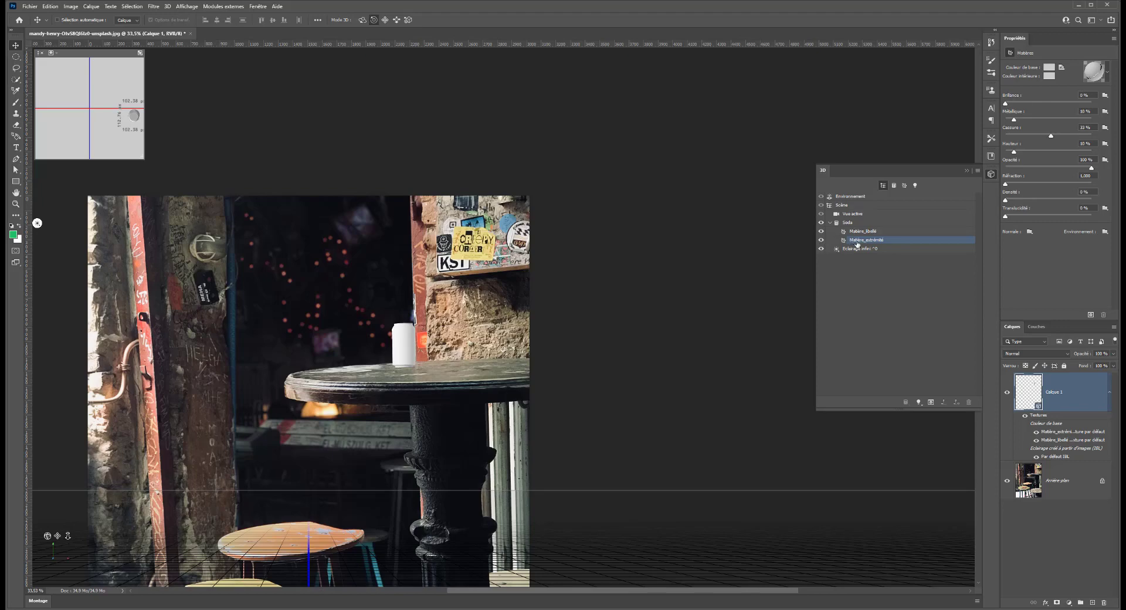
# Try a grey metallic preset on the can's end material.
pyautogui.click(1107, 75)
pyautogui.scroll(-5, 1058, 107)
pyautogui.scroll(-2, 1050, 96)
pyautogui.scroll(5, 675, 176)
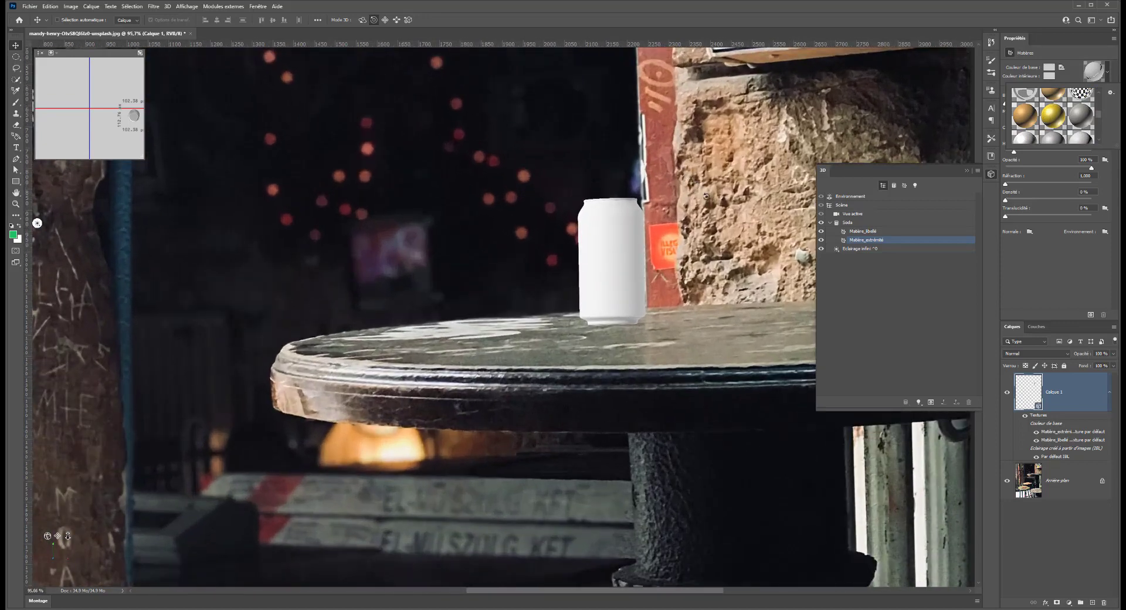
pyautogui.scroll(3, 727, 167)
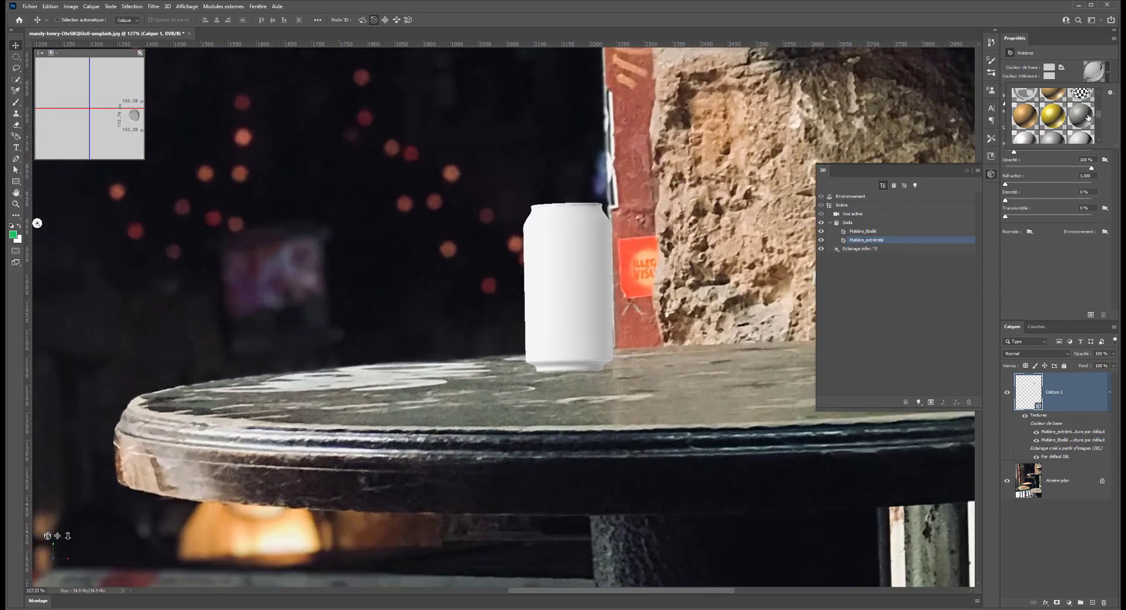
pyautogui.scroll(-1, 1088, 118)
pyautogui.click(1075, 110)
pyautogui.scroll(-2, 1056, 106)
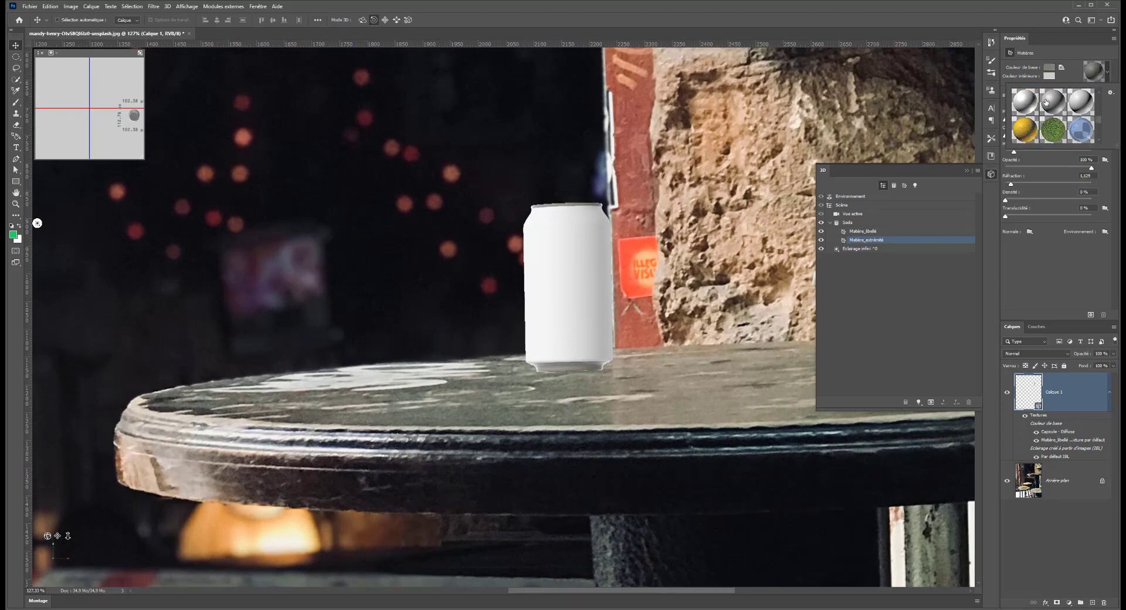
# Show the material presets as a text-only list and apply Métal Acier to the can's end material.
pyautogui.click(1113, 93)
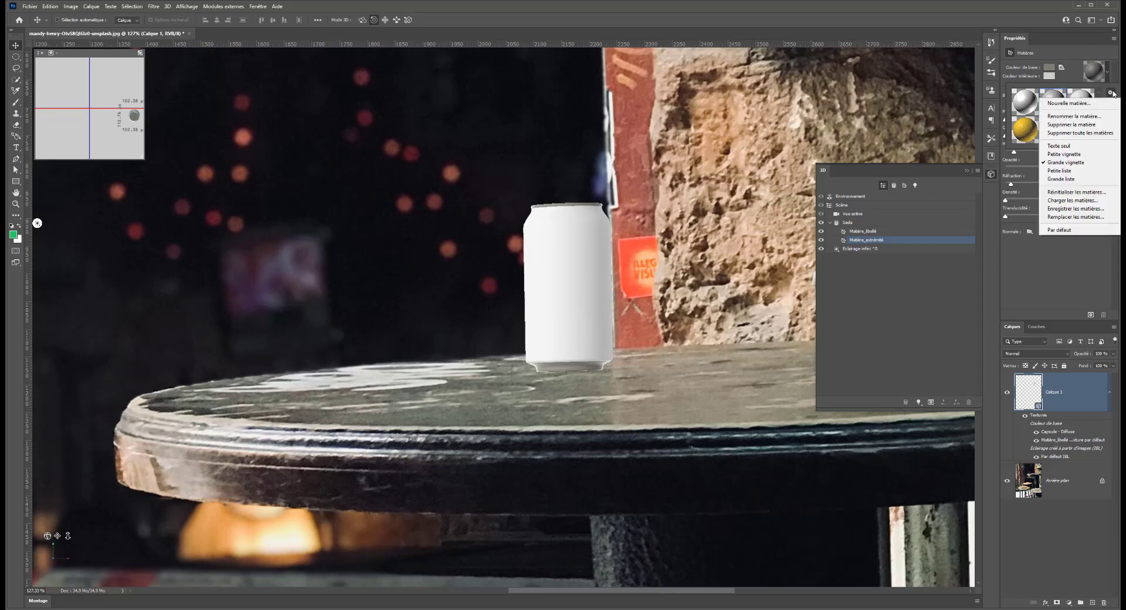
pyautogui.click(1059, 154)
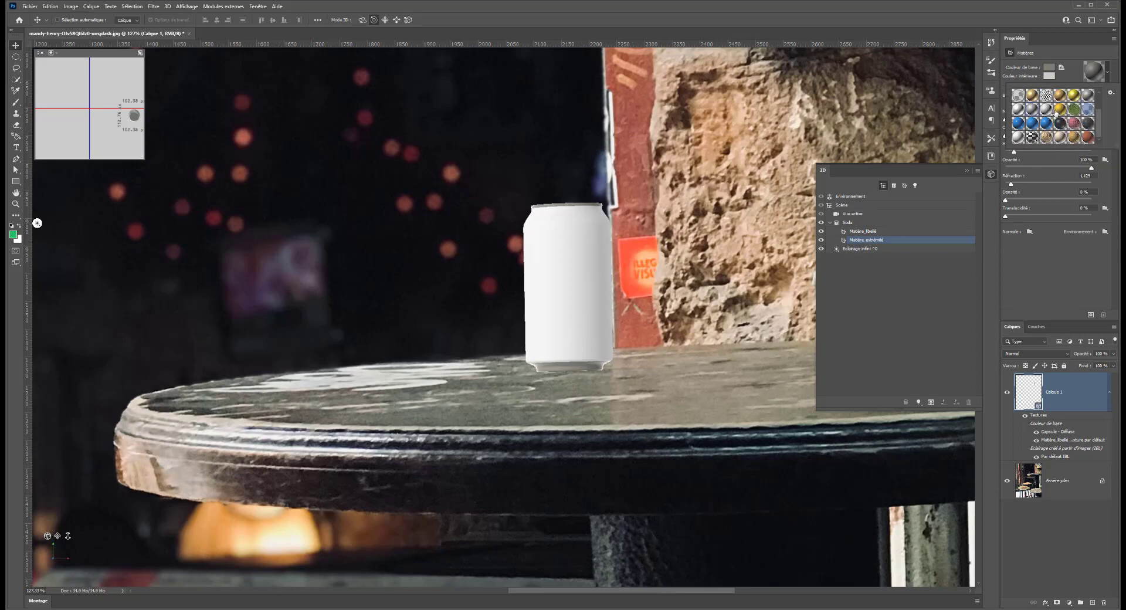
pyautogui.click(1112, 93)
pyautogui.click(1056, 146)
pyautogui.scroll(4, 1042, 127)
pyautogui.scroll(-6, 1042, 127)
pyautogui.scroll(-1, 1042, 127)
pyautogui.scroll(-3, 1026, 122)
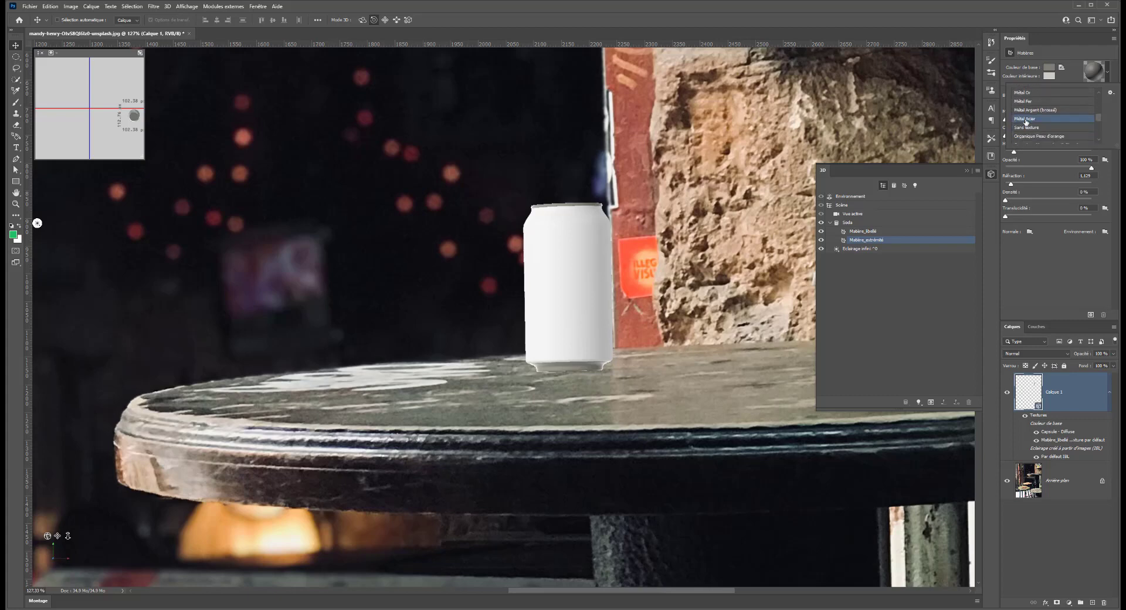
pyautogui.click(1028, 119)
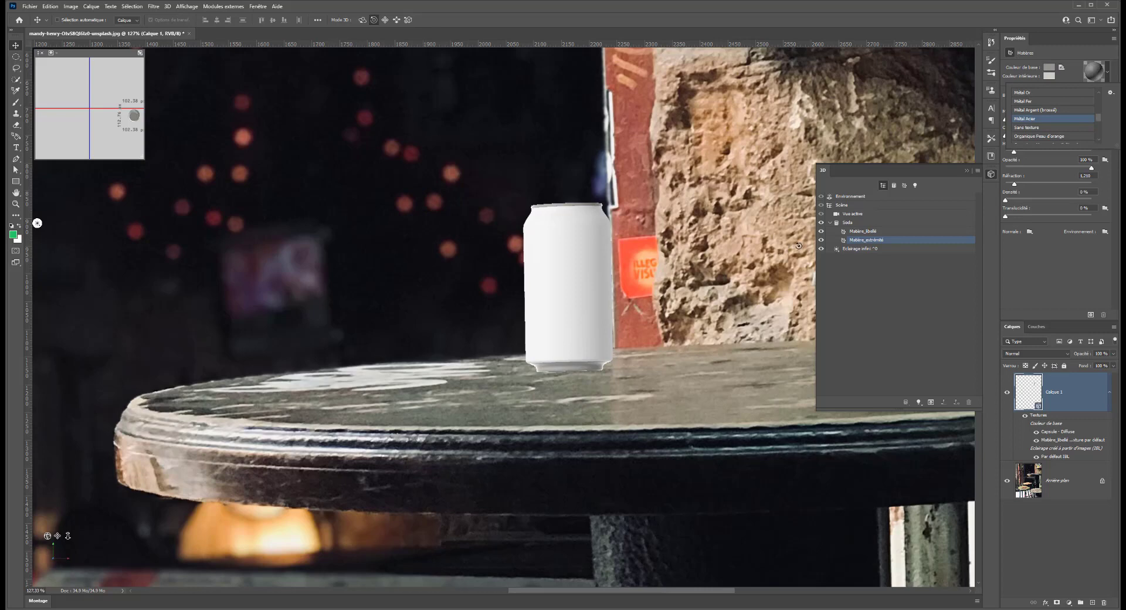
# Apply the Métal Acier preset to the can's label material and run a preview render of the can.
pyautogui.click(872, 232)
pyautogui.scroll(-1, 1042, 124)
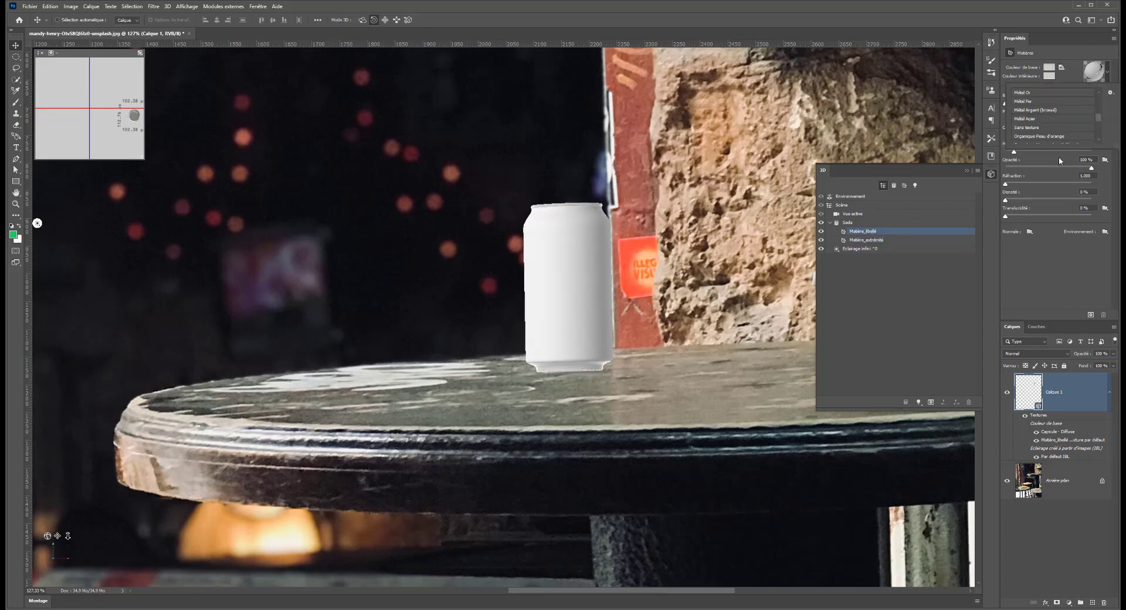
pyautogui.click(1028, 99)
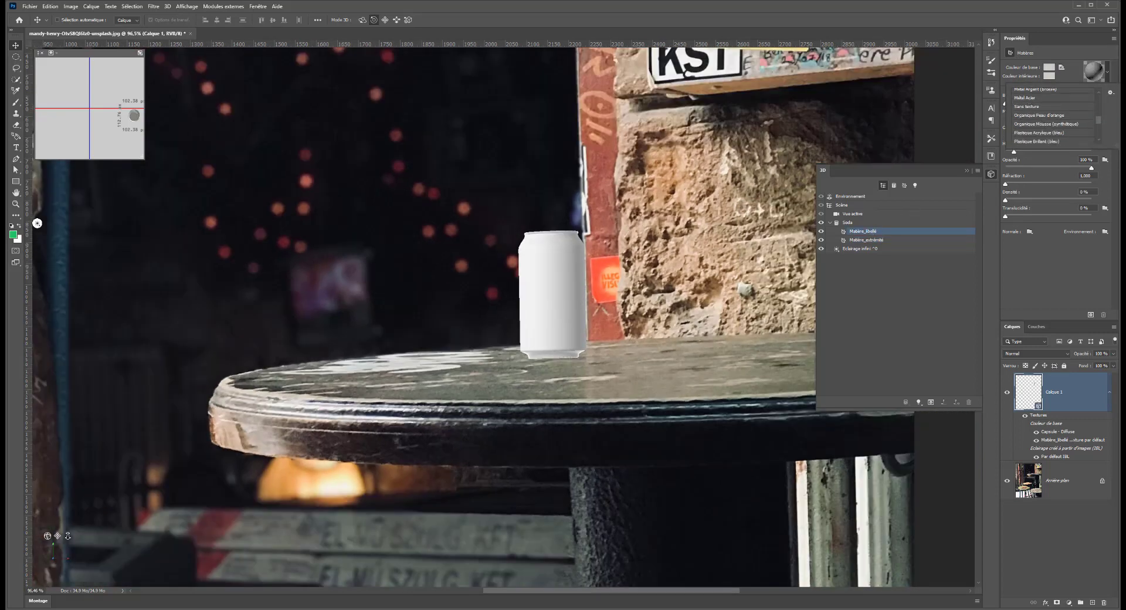
pyautogui.scroll(1, 591, 239)
pyautogui.scroll(1, 591, 239)
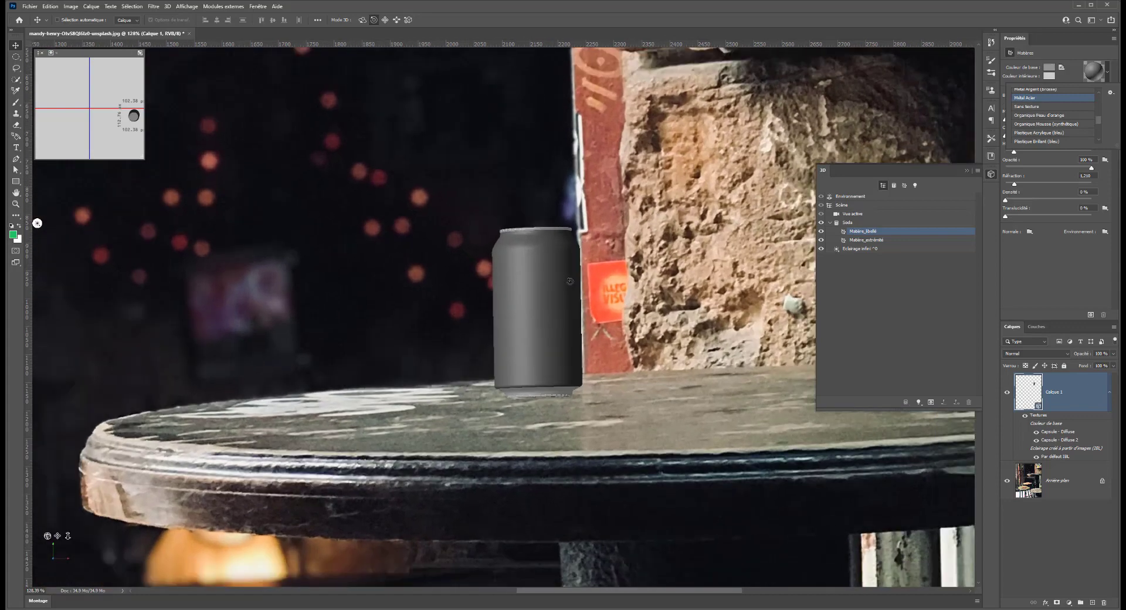
pyautogui.scroll(-2, 530, 305)
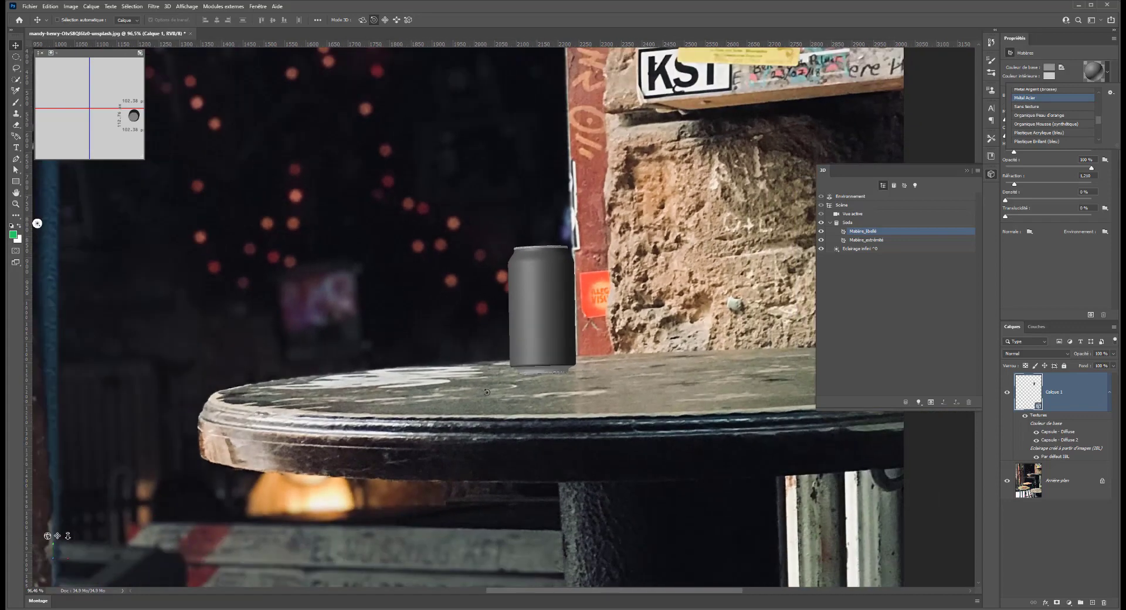
pyautogui.click(931, 403)
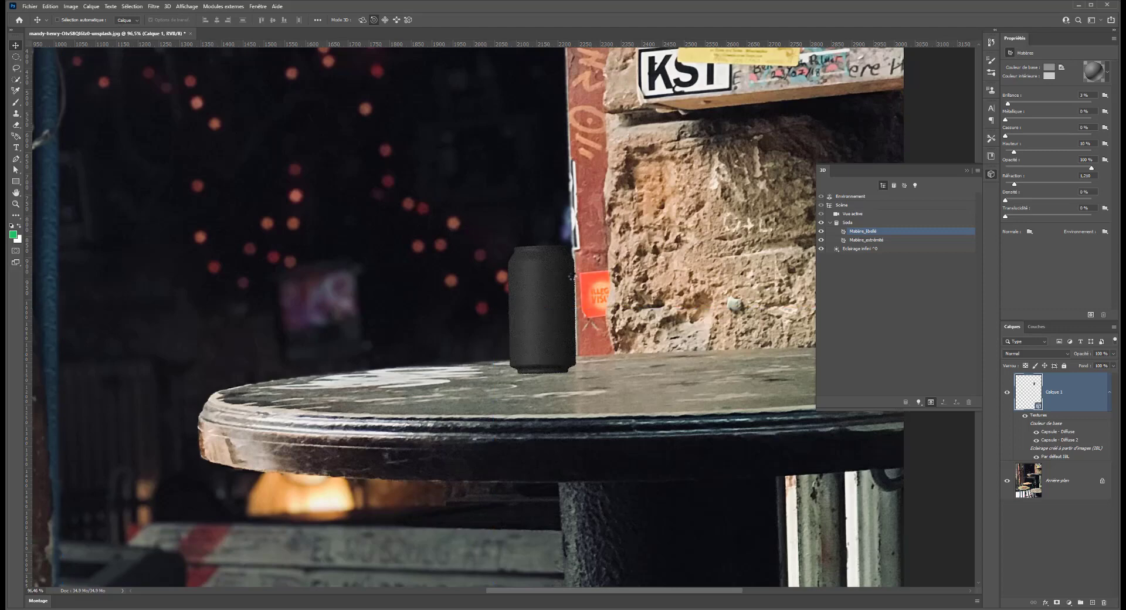
pyautogui.click(569, 272)
# Resize the whole image to 1500 px wide with proportions linked and automatic resampling.
pyautogui.press('h')
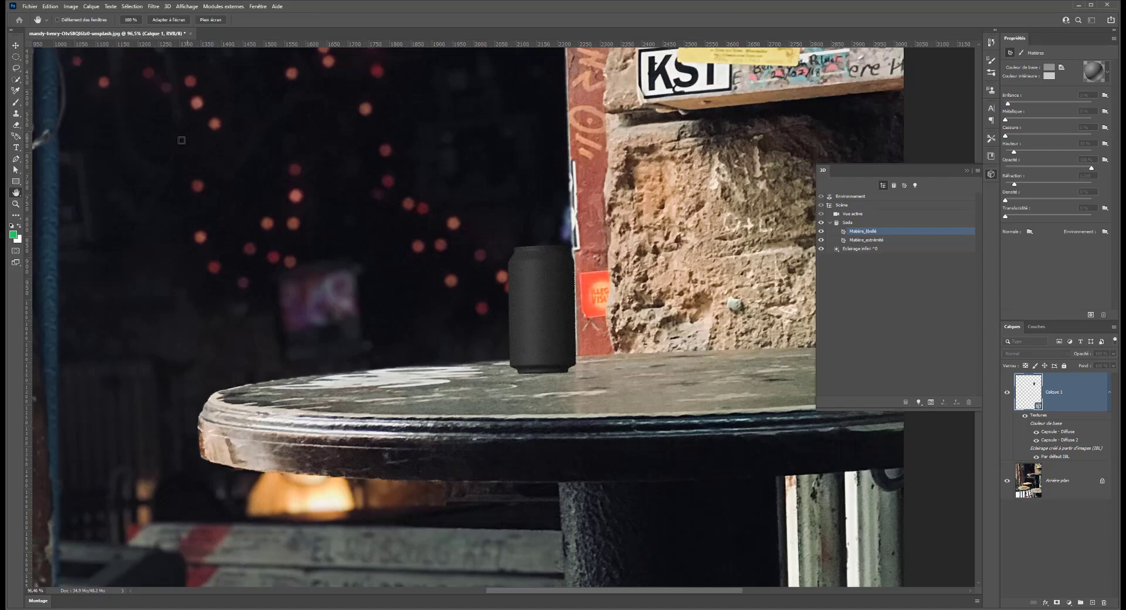
pyautogui.hotkey('ctrl', 'alt', 'i')
pyautogui.moveTo(321, 182); pyautogui.dragTo(351, 176)
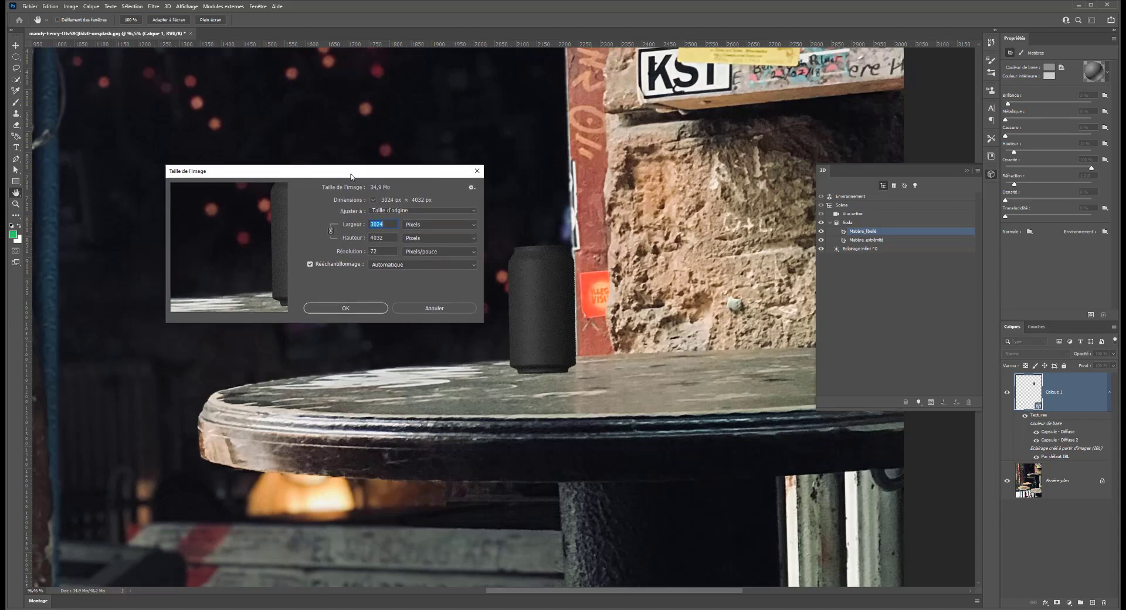
pyautogui.write('1500')
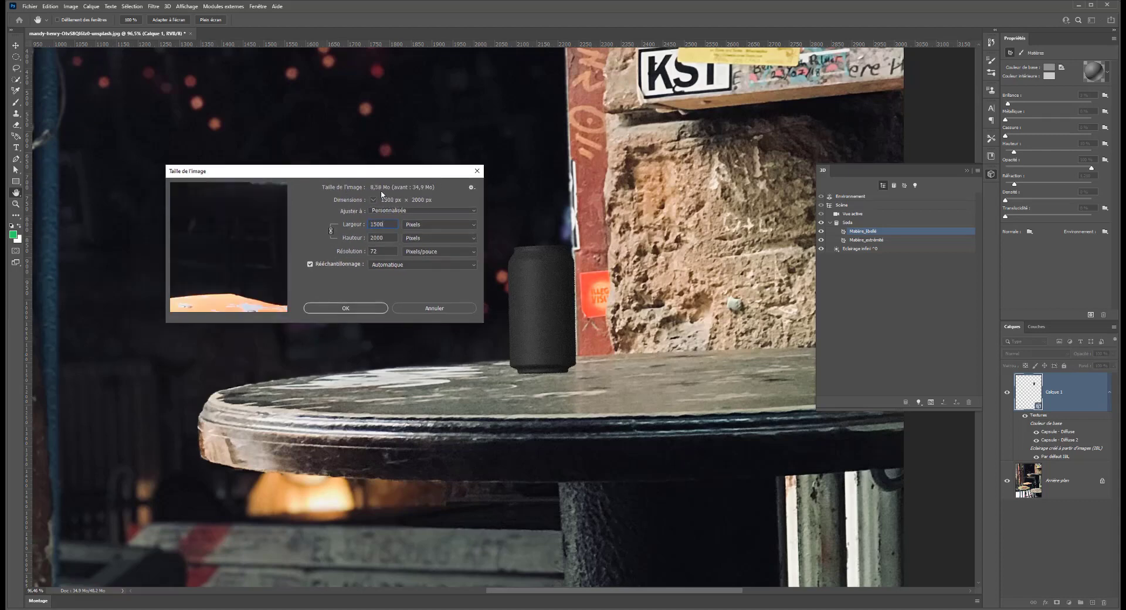
pyautogui.press('Return')
pyautogui.press('v')
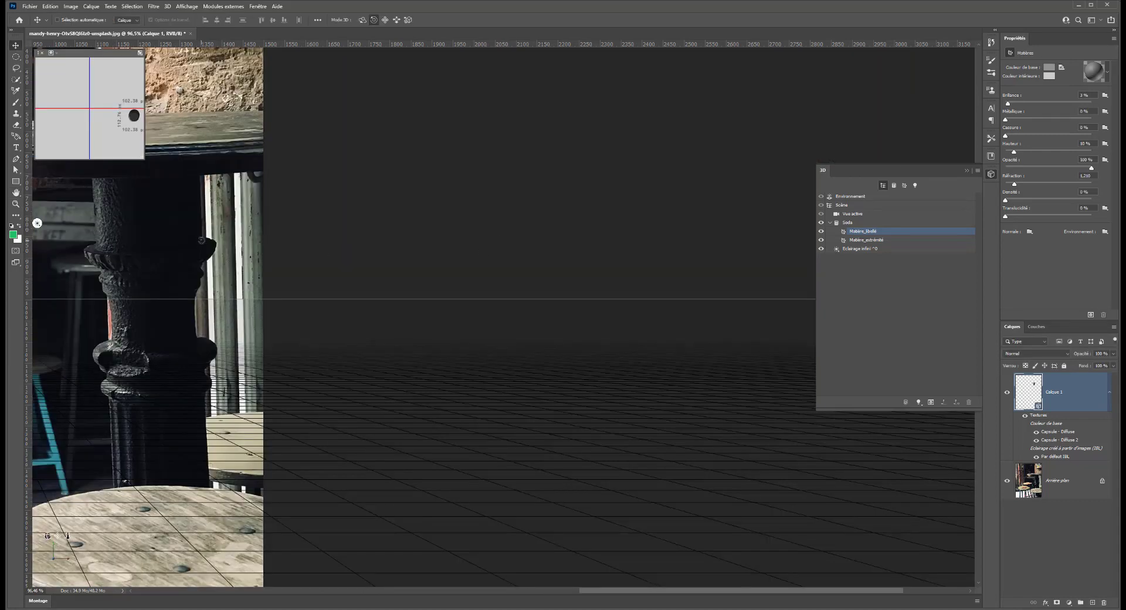
# Bring the can back into view and run a short test render of it in the resized image.
pyautogui.moveTo(212, 177); pyautogui.dragTo(499, 366)
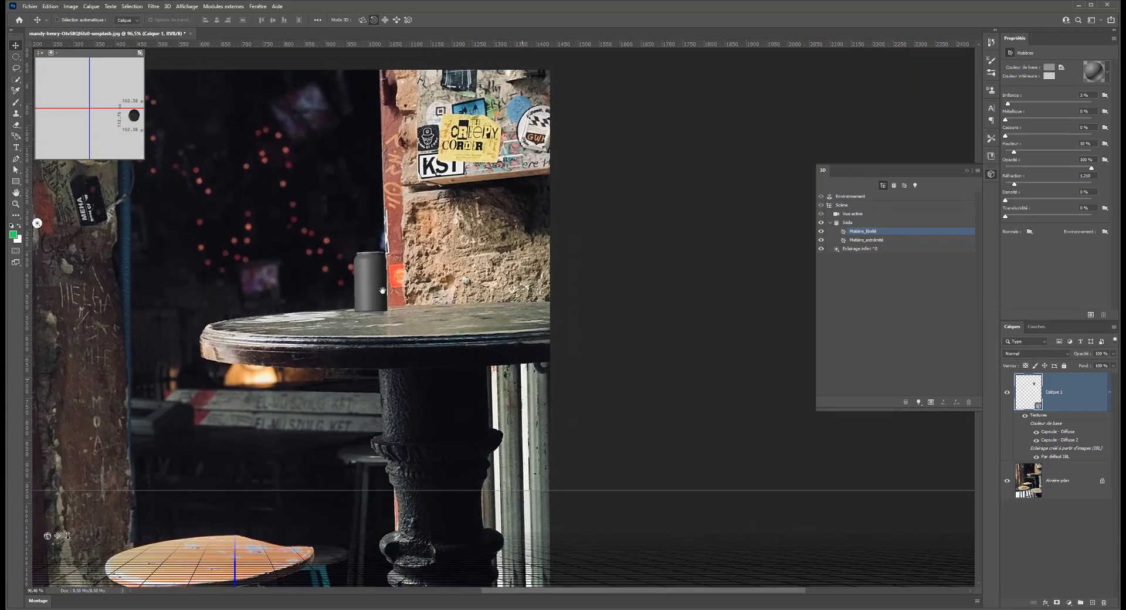
pyautogui.scroll(3, 481, 331)
pyautogui.scroll(2, 349, 244)
pyautogui.moveTo(435, 278); pyautogui.dragTo(566, 301)
pyautogui.click(931, 403)
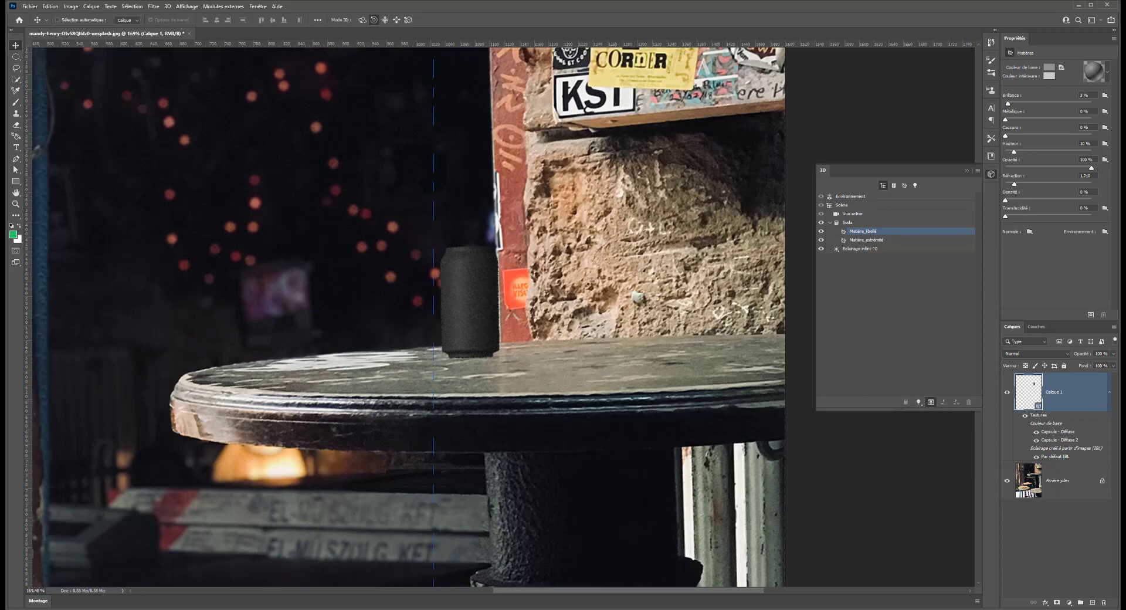
pyautogui.press('Escape')
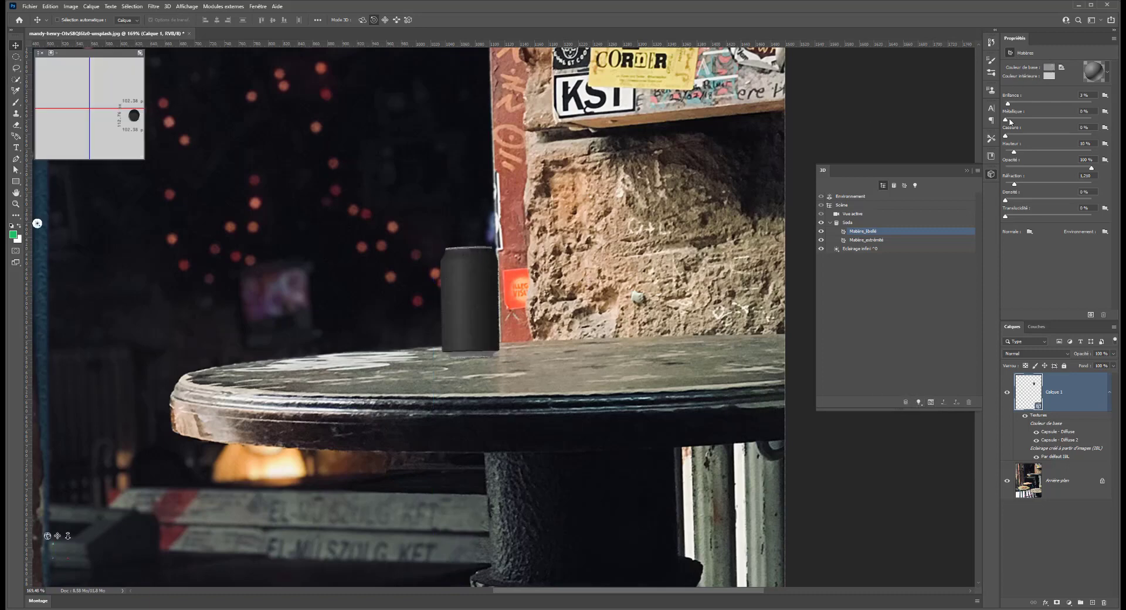
# Set the base color of the can's end material to a very light grey.
pyautogui.click(874, 240)
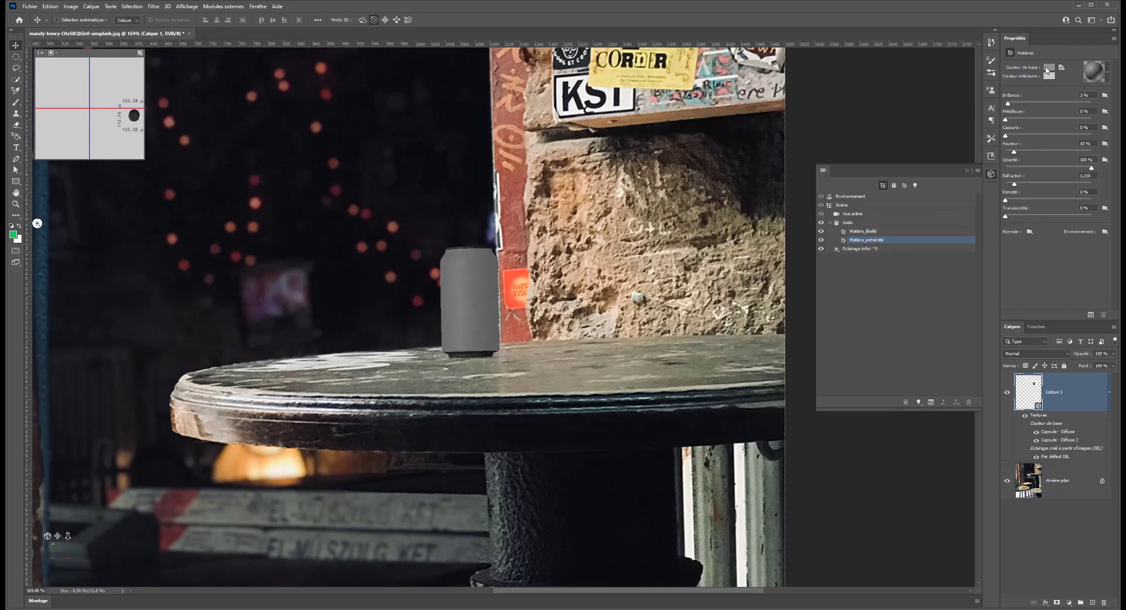
pyautogui.click(1048, 67)
pyautogui.moveTo(56, 301); pyautogui.dragTo(53, 287)
pyautogui.click(220, 163)
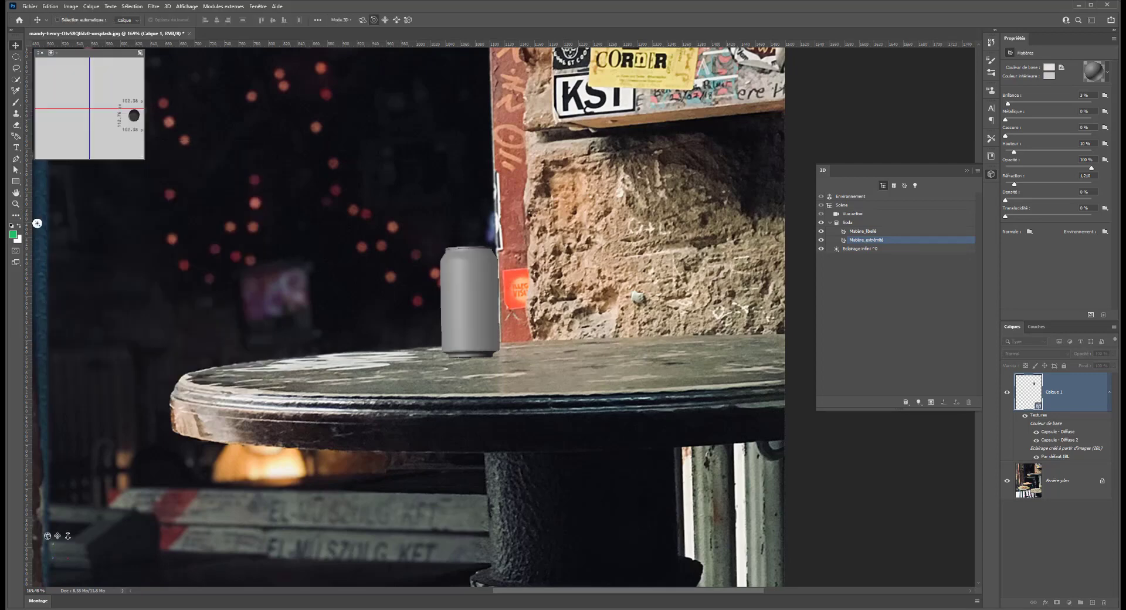
# Open the base color texture of the can's label material for editing.
pyautogui.click(856, 232)
pyautogui.click(855, 240)
pyautogui.click(837, 233)
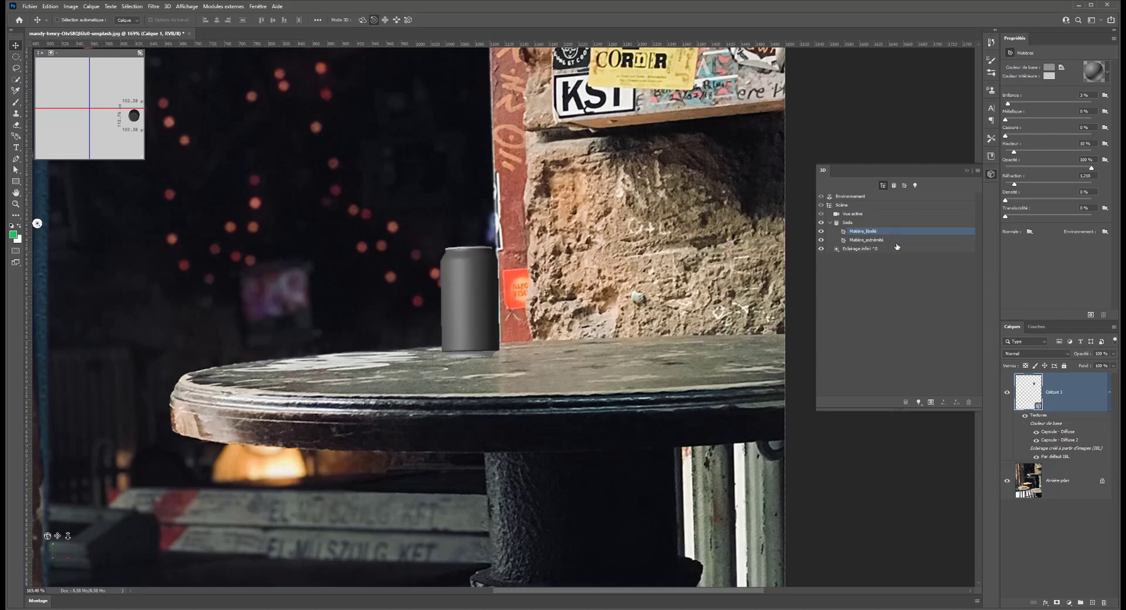
pyautogui.click(1061, 69)
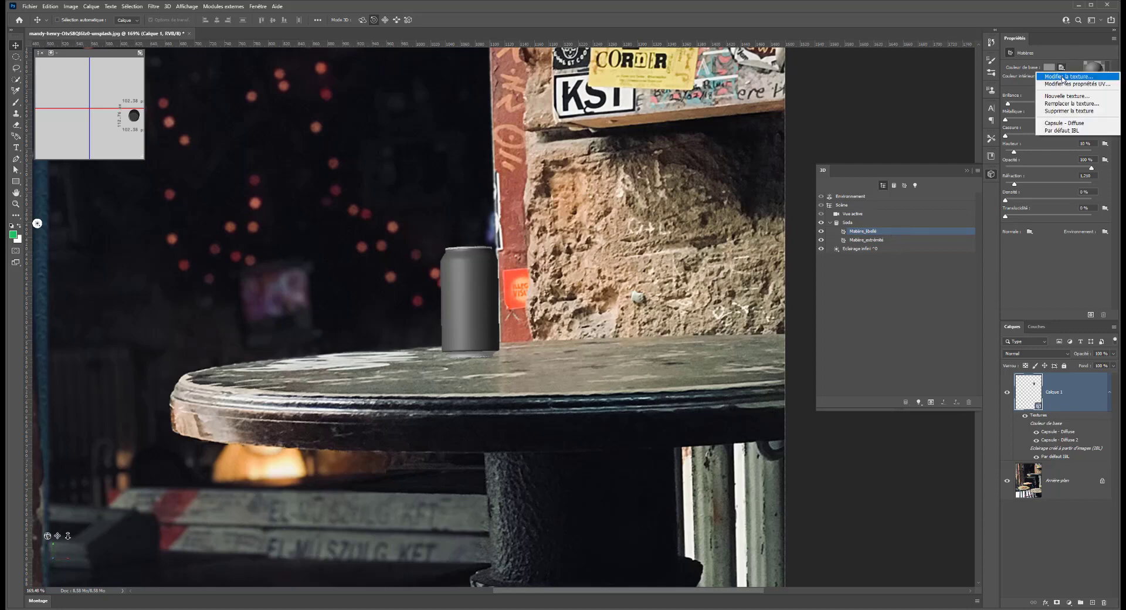
pyautogui.click(1063, 77)
# Dock the label texture document beside the café photo and fit its whole canvas in view.
pyautogui.moveTo(234, 33); pyautogui.dragTo(983, 101)
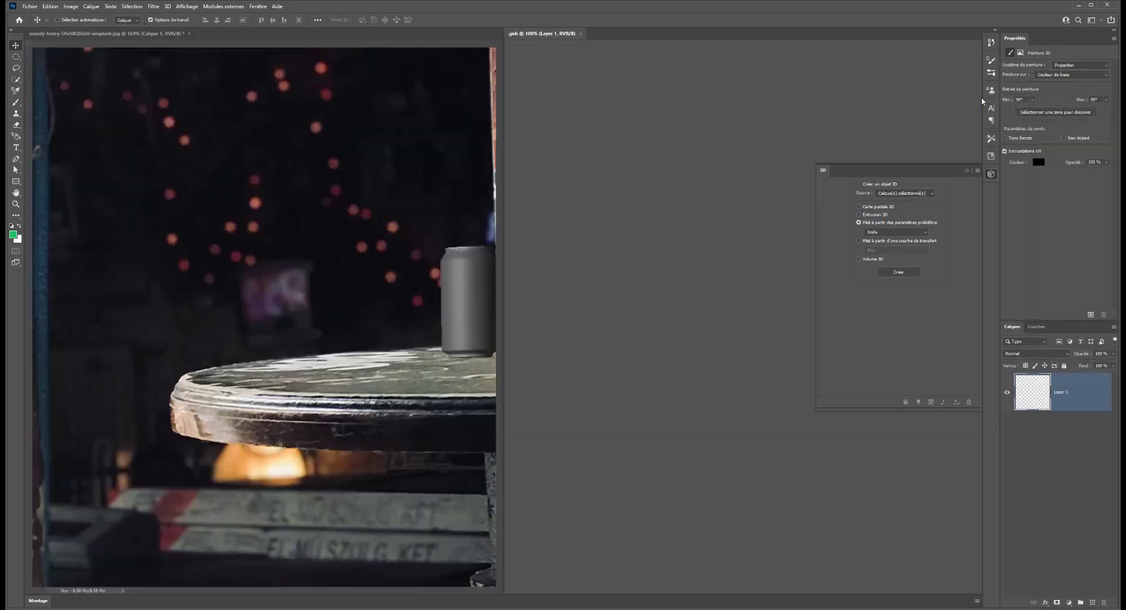
pyautogui.scroll(-4, 583, 204)
pyautogui.scroll(2, 413, 274)
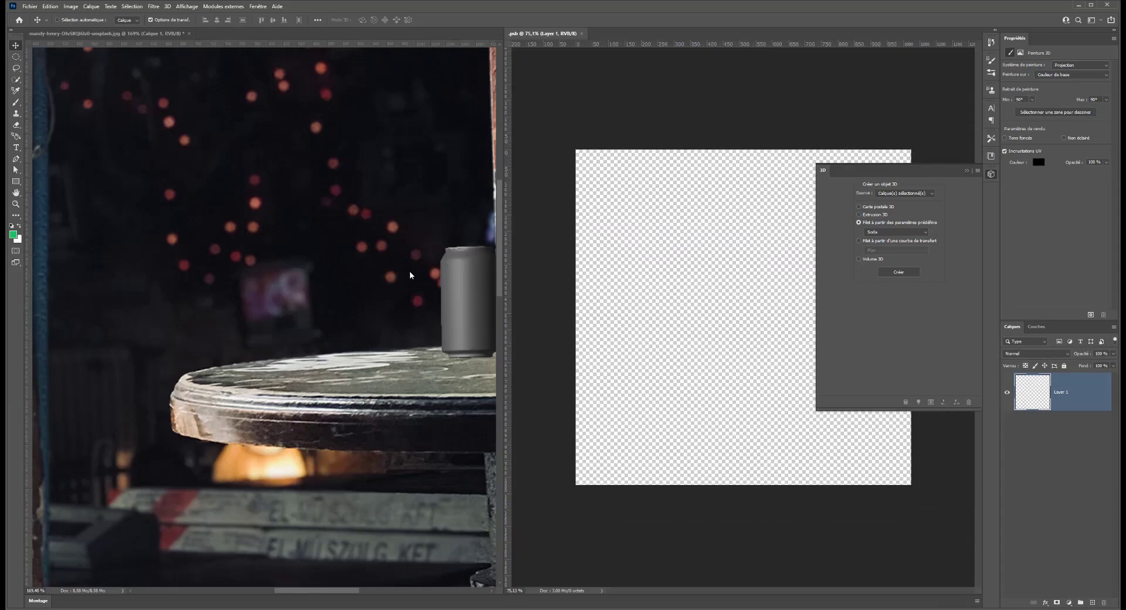
# Bring the can into view in the café photo and hide the 3D panel covering the label texture document.
pyautogui.click(410, 276)
pyautogui.moveTo(405, 238); pyautogui.dragTo(237, 252)
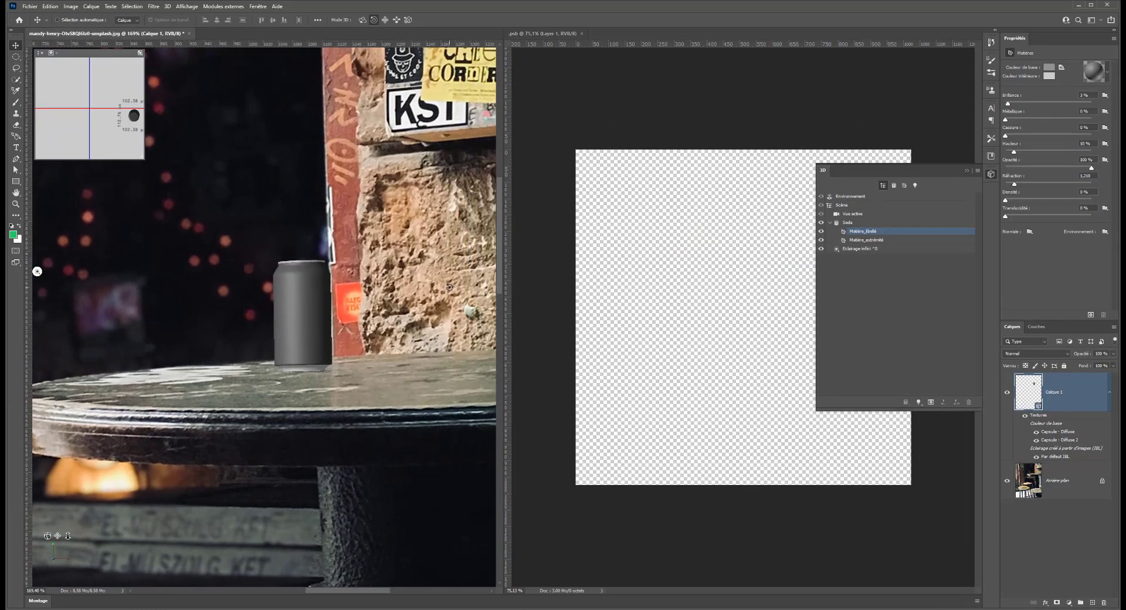
pyautogui.click(684, 278)
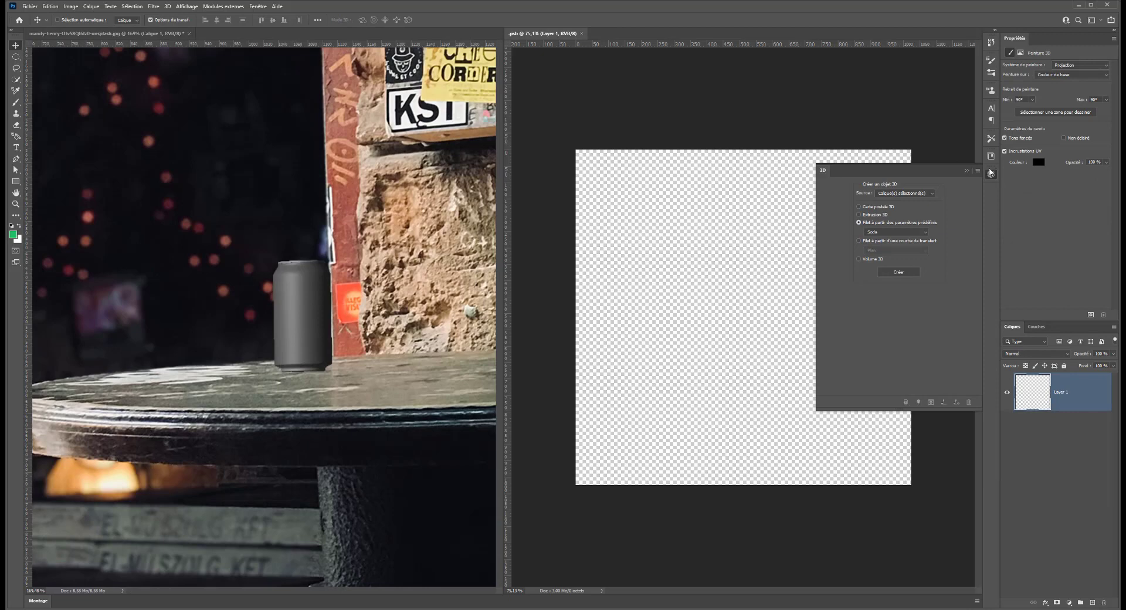
pyautogui.click(991, 173)
# Fill the label texture's layer with a dark red of hue 0°, saturation 92% and brightness 74% using the Paint Bucket.
pyautogui.click(20, 137)
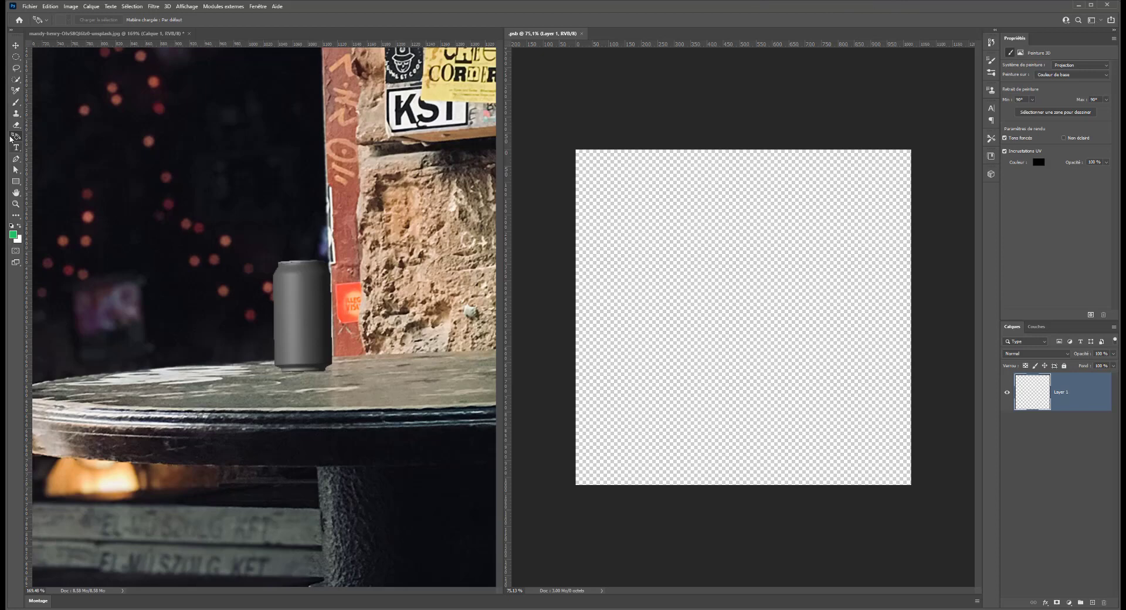
pyautogui.click(12, 215)
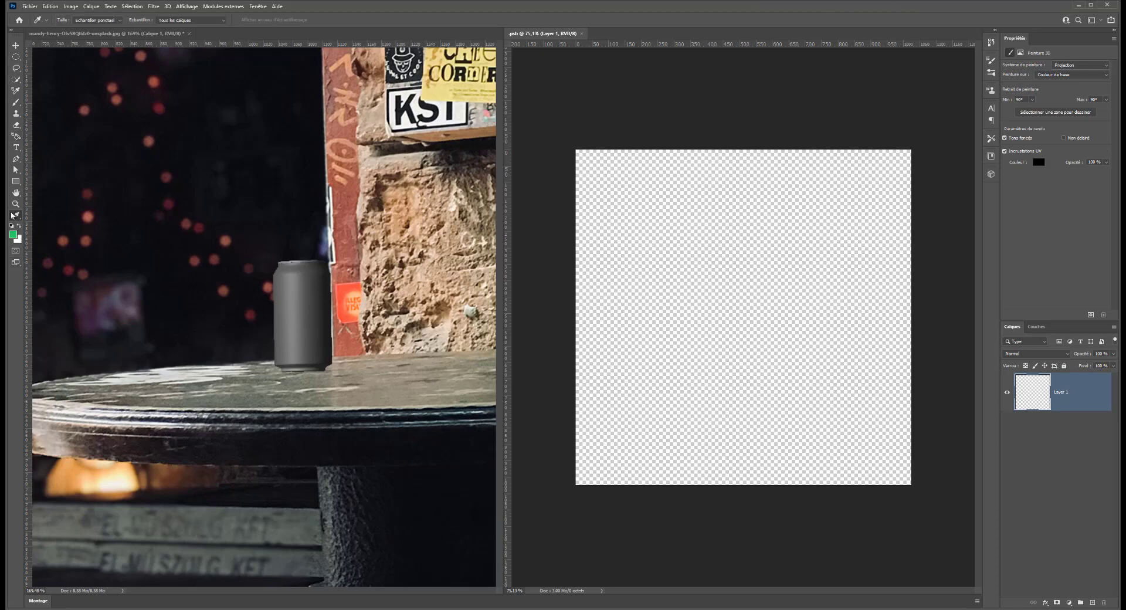
pyautogui.click(12, 215)
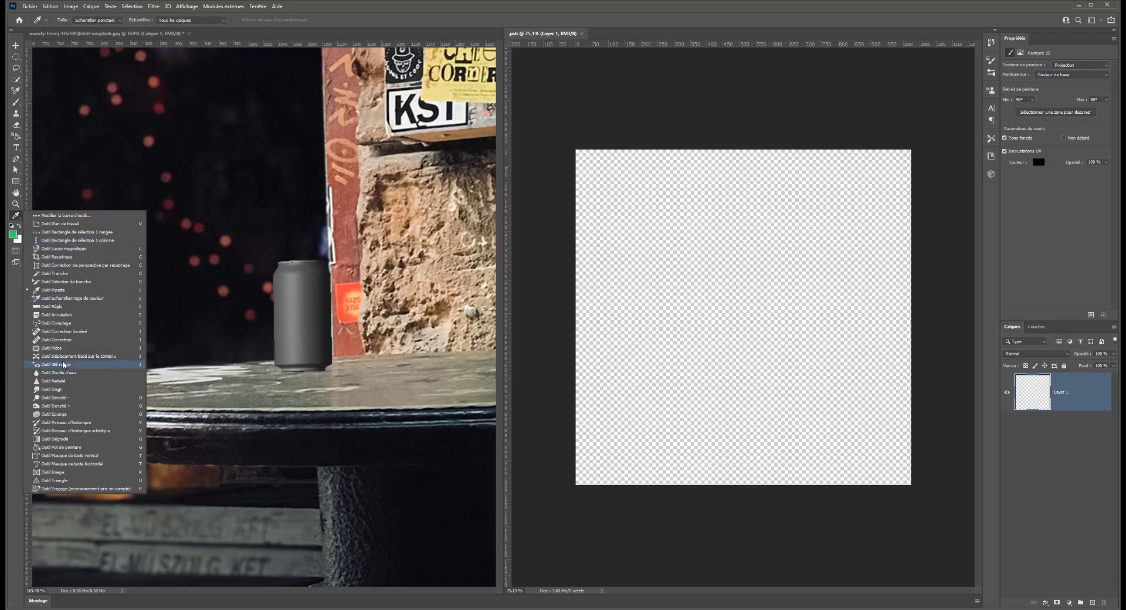
pyautogui.click(61, 448)
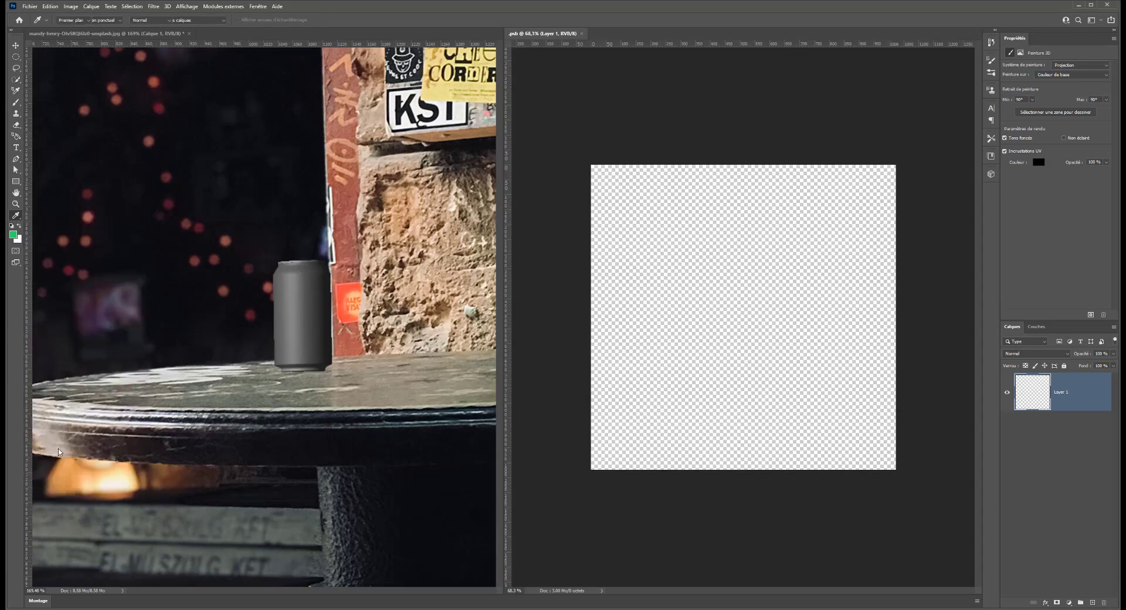
pyautogui.click(14, 235)
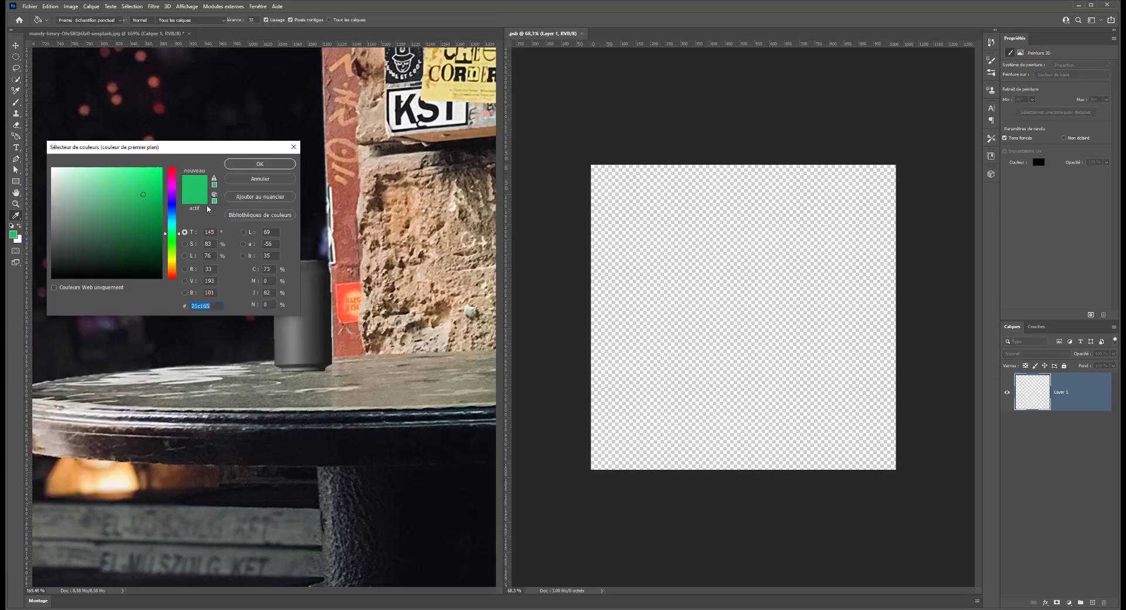
pyautogui.click(167, 166)
pyautogui.click(155, 194)
pyautogui.click(260, 164)
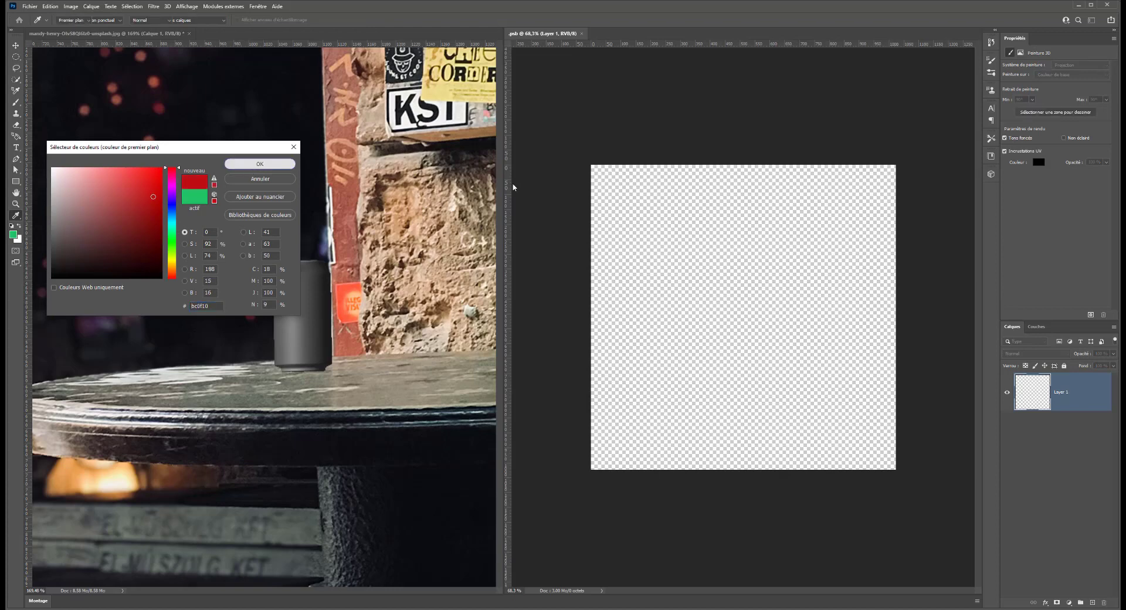
pyautogui.click(684, 271)
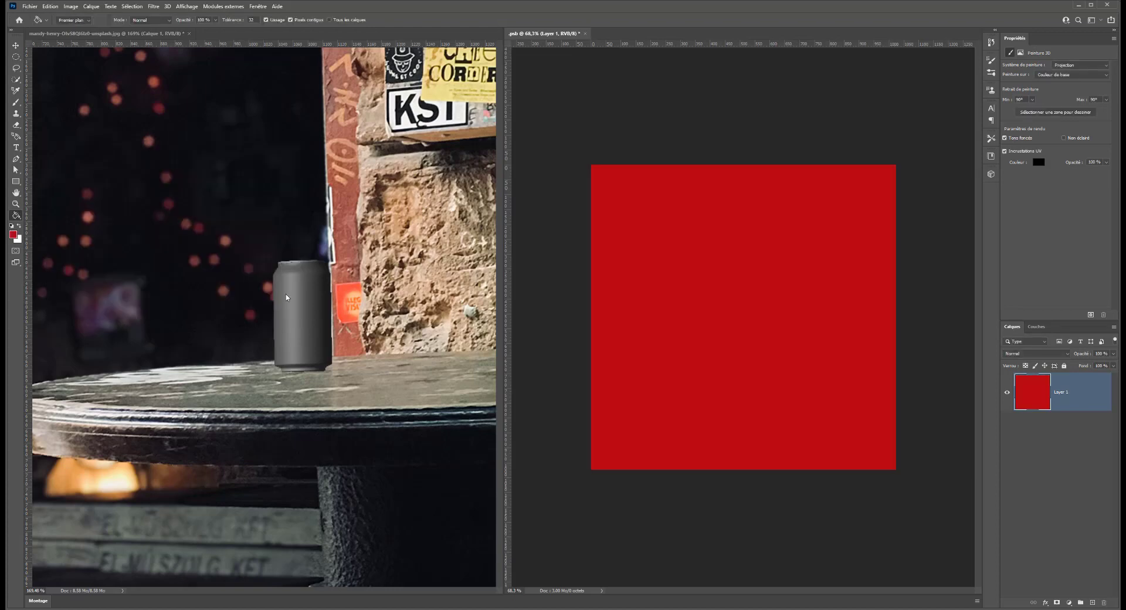
# Set the base color of the can's label material in the café photo to pure red (255, 0, 0).
pyautogui.click(311, 313)
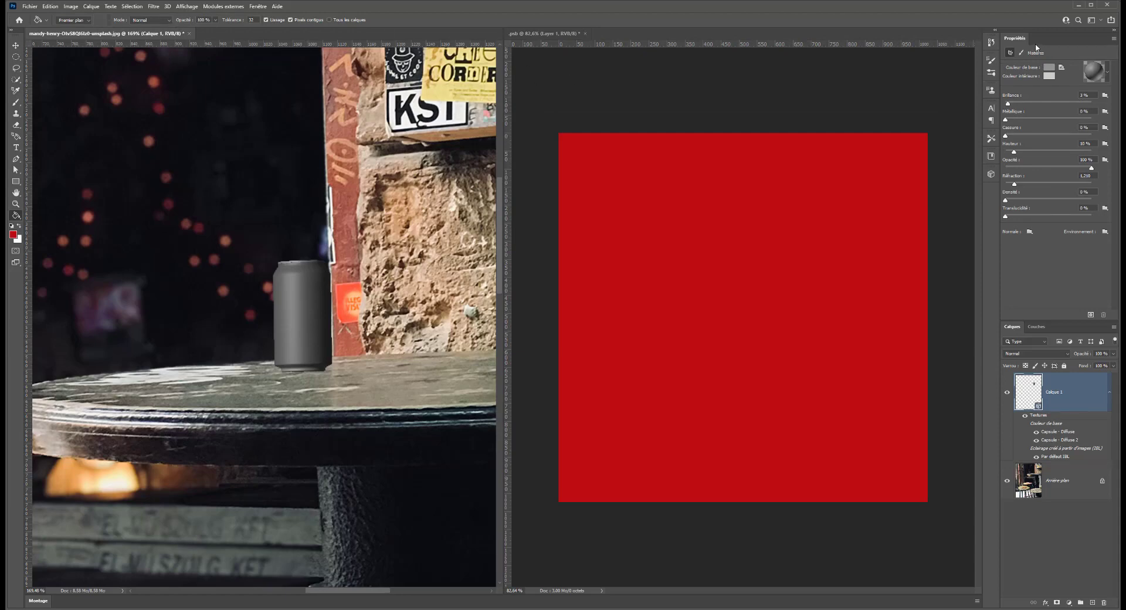
pyautogui.click(1047, 68)
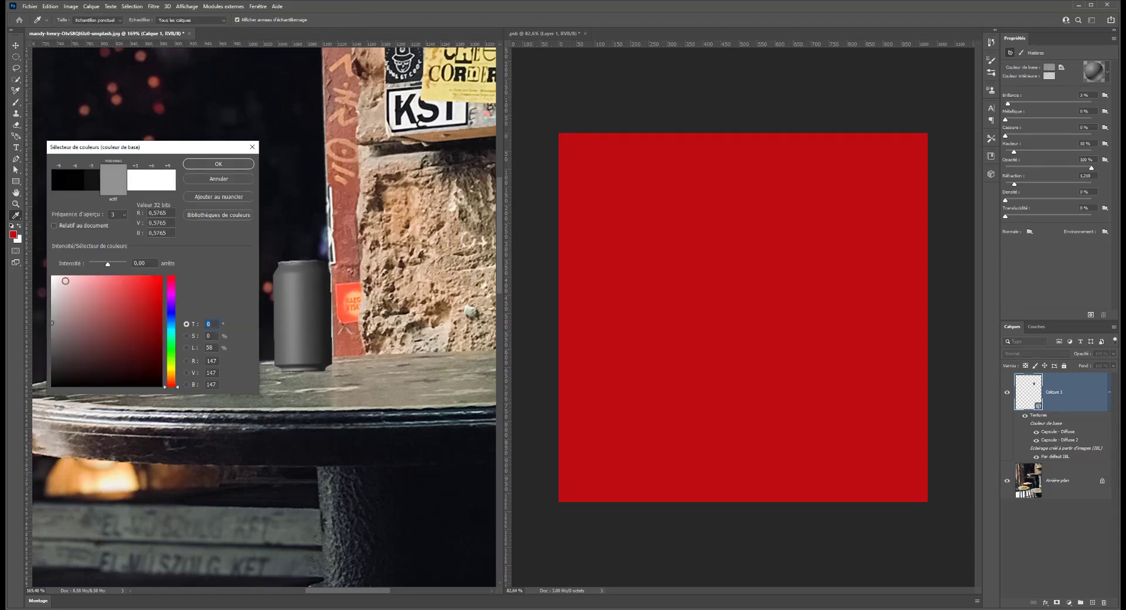
pyautogui.moveTo(73, 298); pyautogui.dragTo(162, 276)
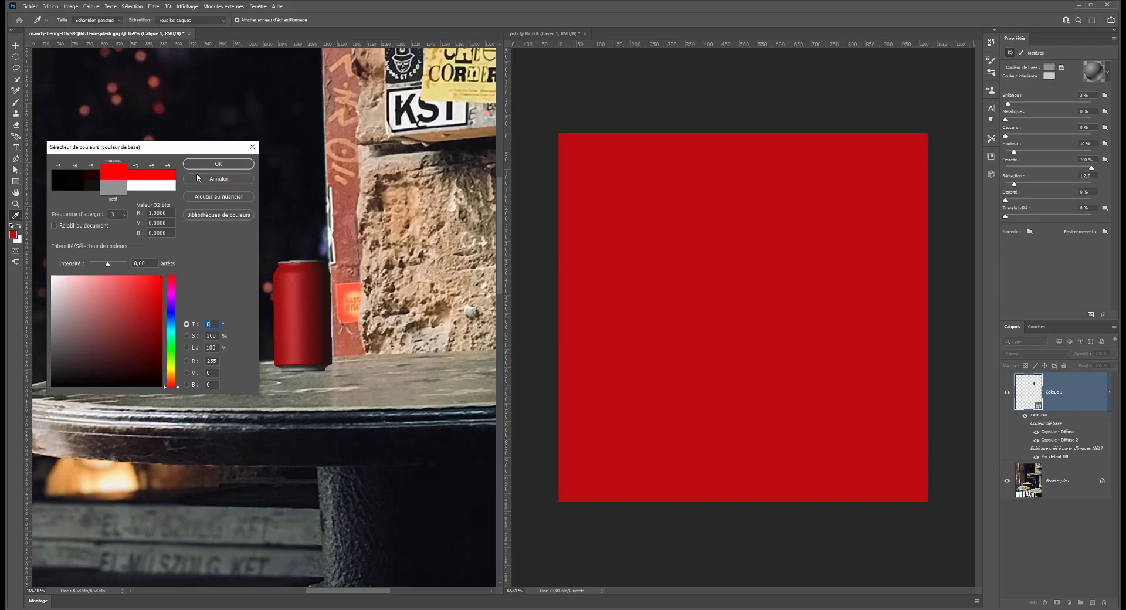
pyautogui.click(218, 165)
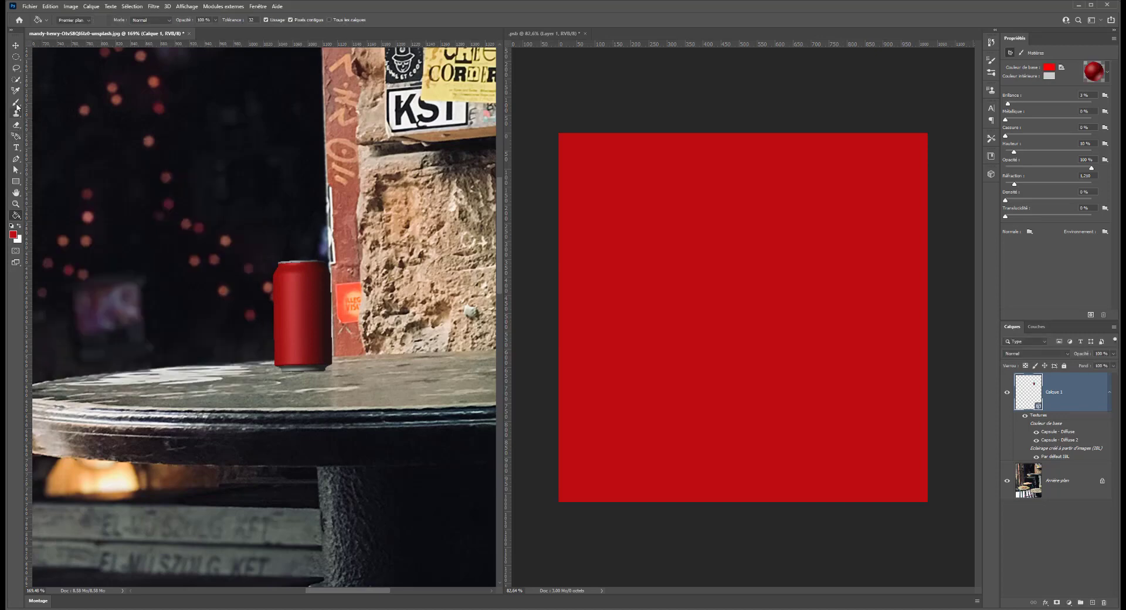
# Set the Brush's foreground color to light pink and add a new layer above the red fill in the label texture.
pyautogui.click(13, 235)
pyautogui.click(89, 177)
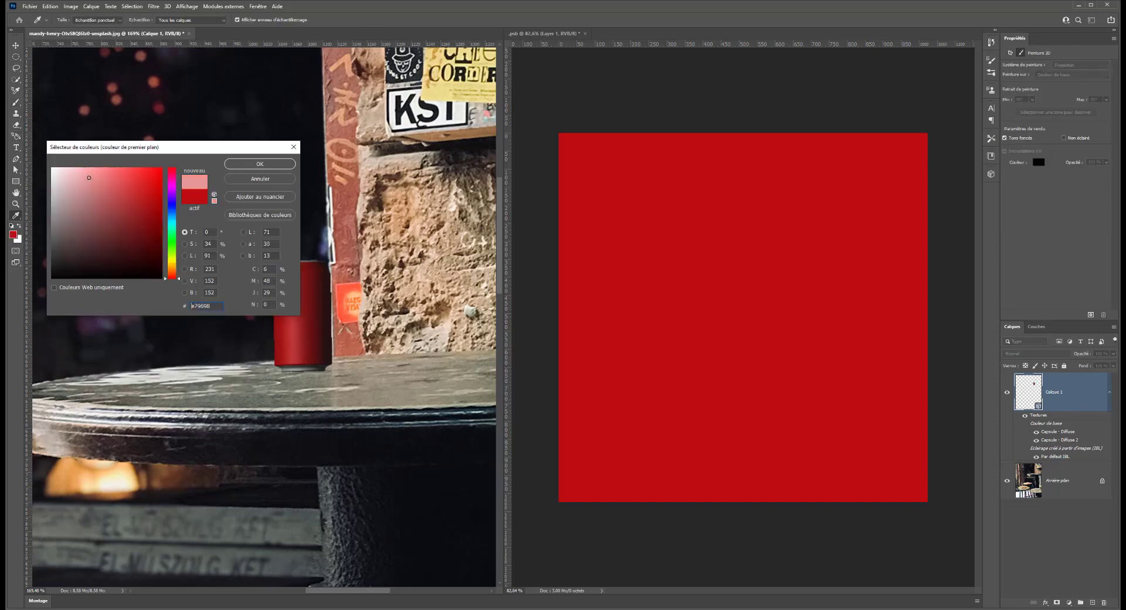
pyautogui.press('Return')
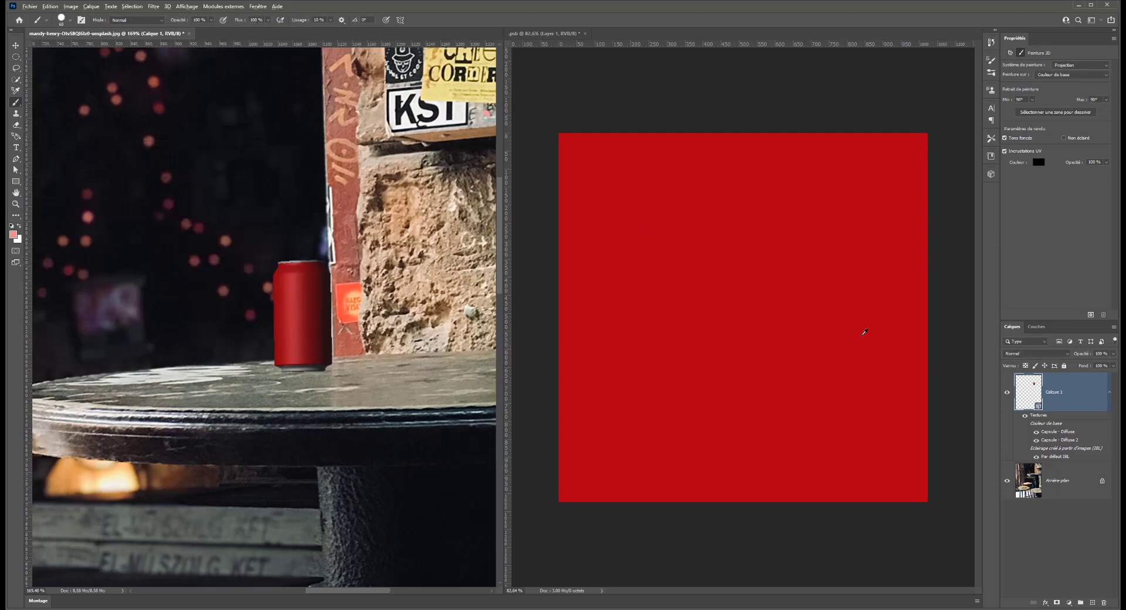
pyautogui.click(540, 44)
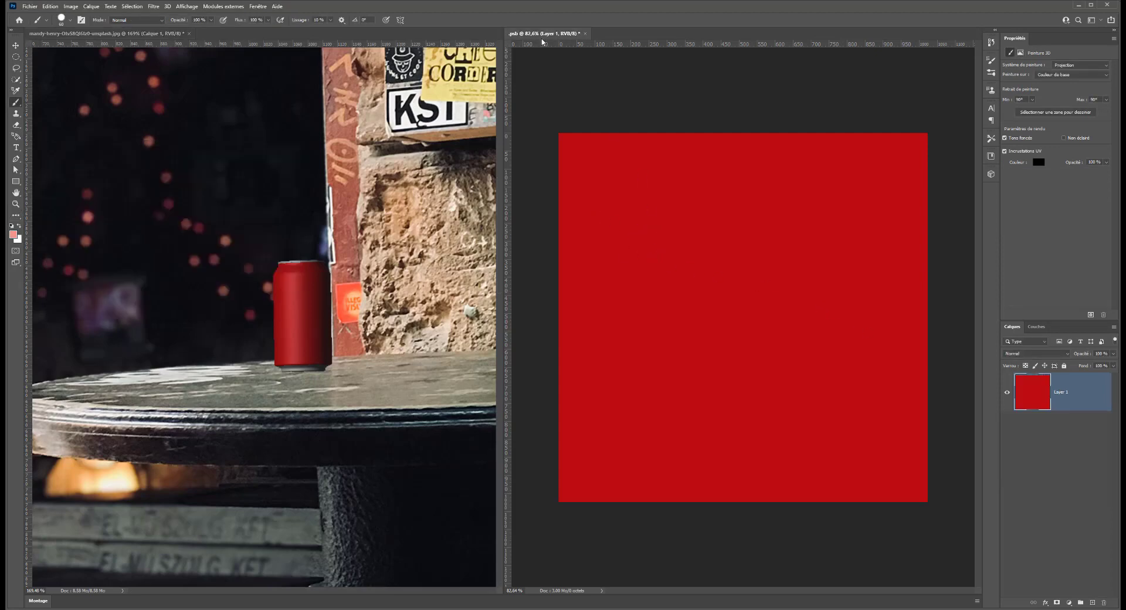
pyautogui.click(1090, 603)
# Paint pink test strokes across the middle of the label texture and undo them.
pyautogui.moveTo(613, 311); pyautogui.dragTo(708, 316)
pyautogui.moveTo(653, 321); pyautogui.dragTo(703, 423)
pyautogui.hotkey('ctrl', 'z')
pyautogui.hotkey('ctrl', 'z')
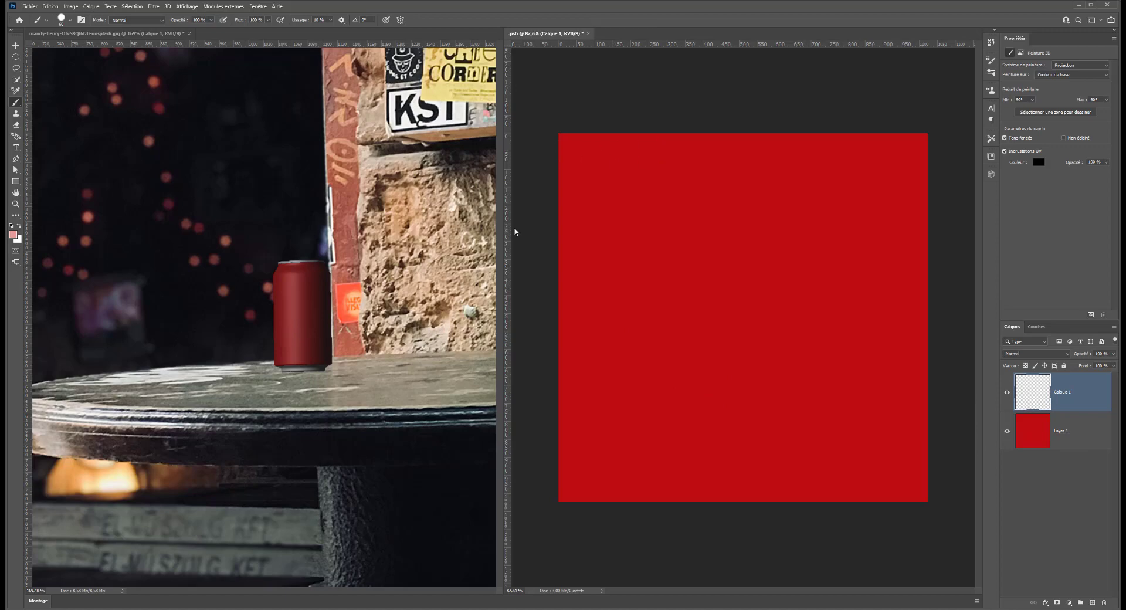
# Paint a black band about 170 px high across the label texture's upper edge with a large brush on the new layer.
pyautogui.moveTo(607, 212); pyautogui.dragTo(644, 216)
pyautogui.click(12, 234)
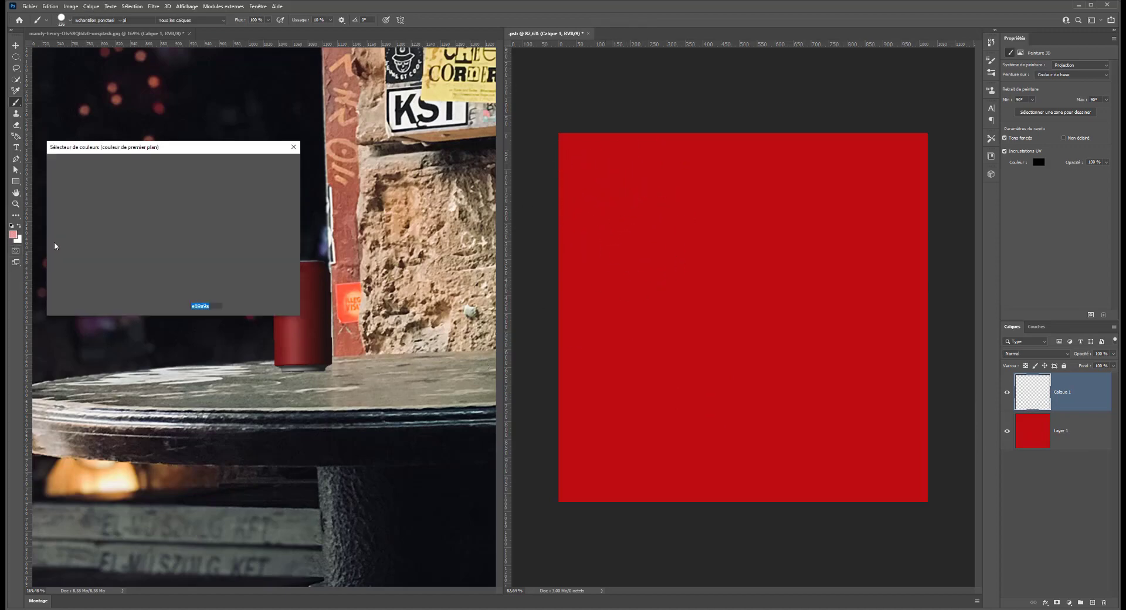
pyautogui.click(51, 277)
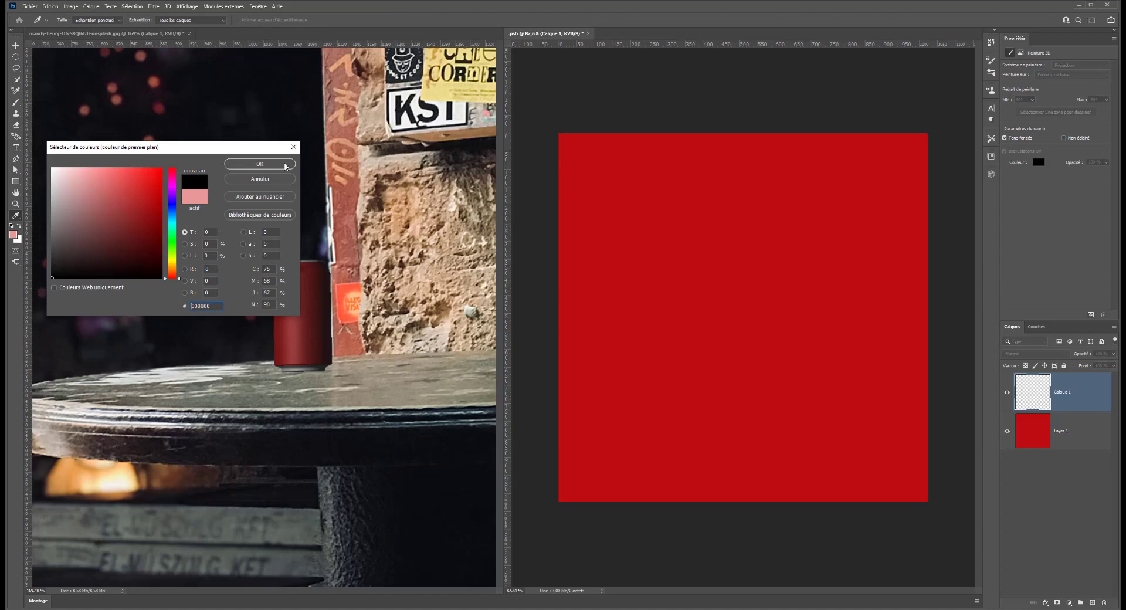
pyautogui.click(267, 164)
pyautogui.moveTo(535, 140); pyautogui.dragTo(951, 141)
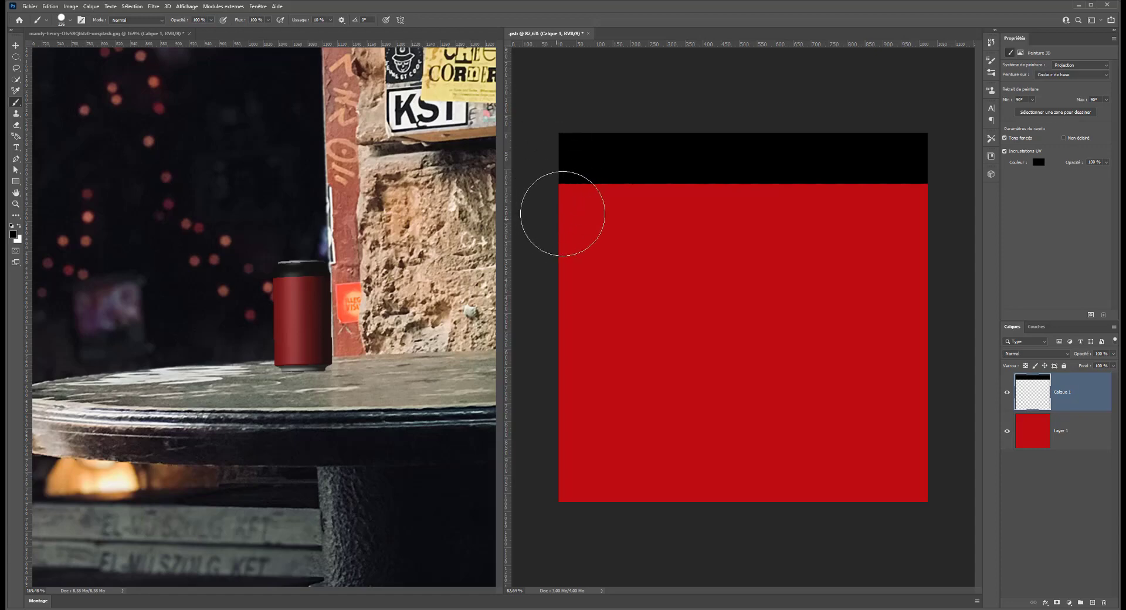
pyautogui.moveTo(540, 151)
pyautogui.mouseDown()
pyautogui.moveTo(816, 124)
pyautogui.moveTo(963, 124)
pyautogui.mouseUp()
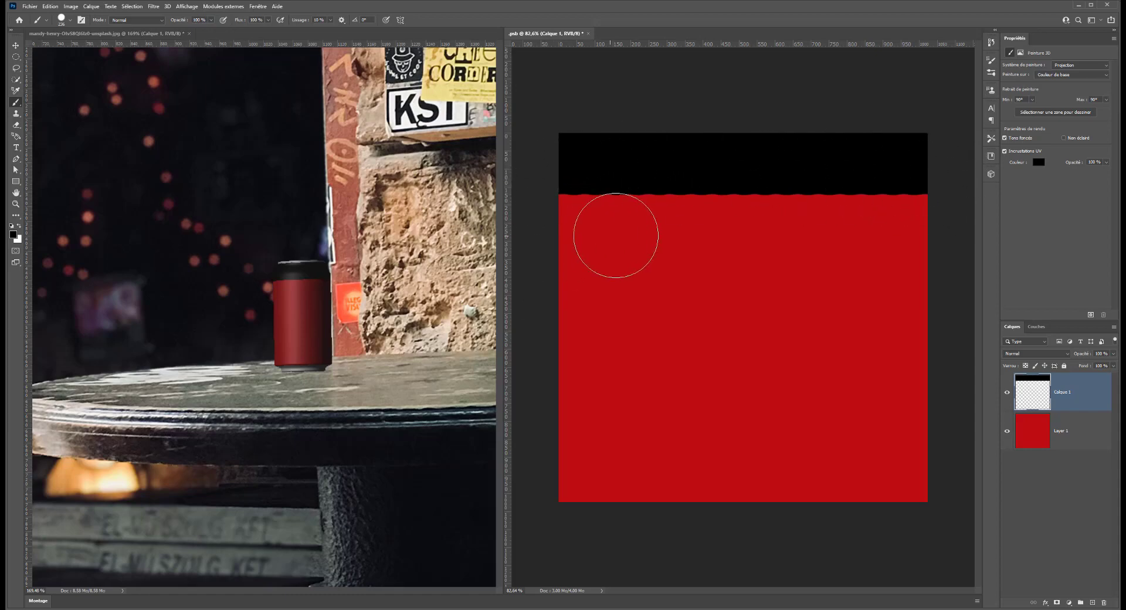
pyautogui.moveTo(707, 283); pyautogui.dragTo(677, 283)
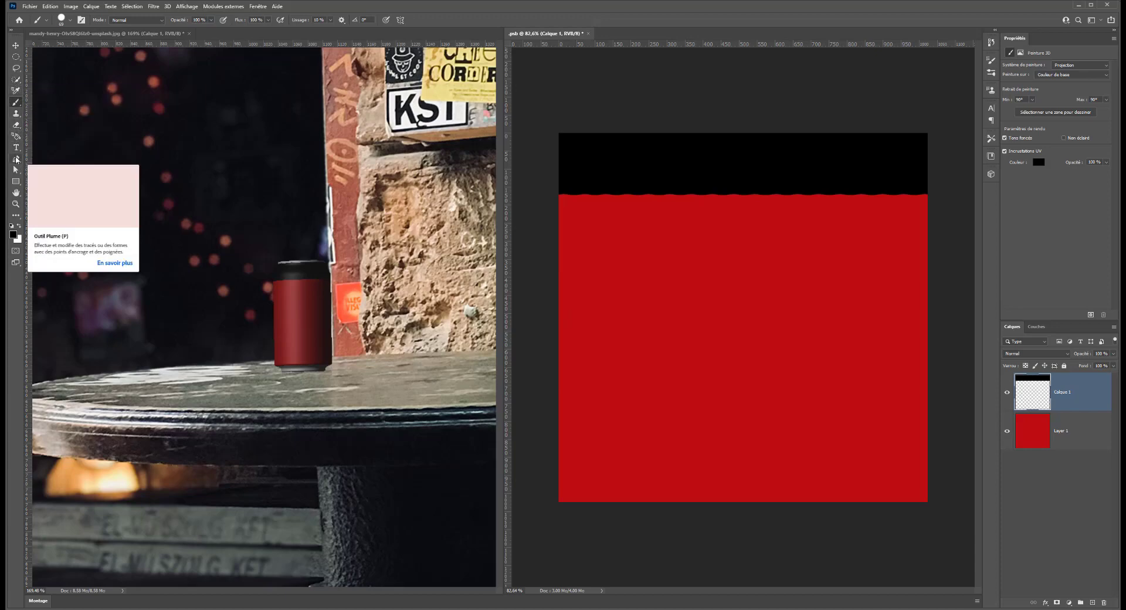
# Add a paragraph text box of Lorem ipsum placeholder text on the red area, colored white and left-aligned.
pyautogui.press('t')
pyautogui.moveTo(623, 228)
pyautogui.mouseDown()
pyautogui.moveTo(748, 458)
pyautogui.moveTo(804, 462)
pyautogui.mouseUp()
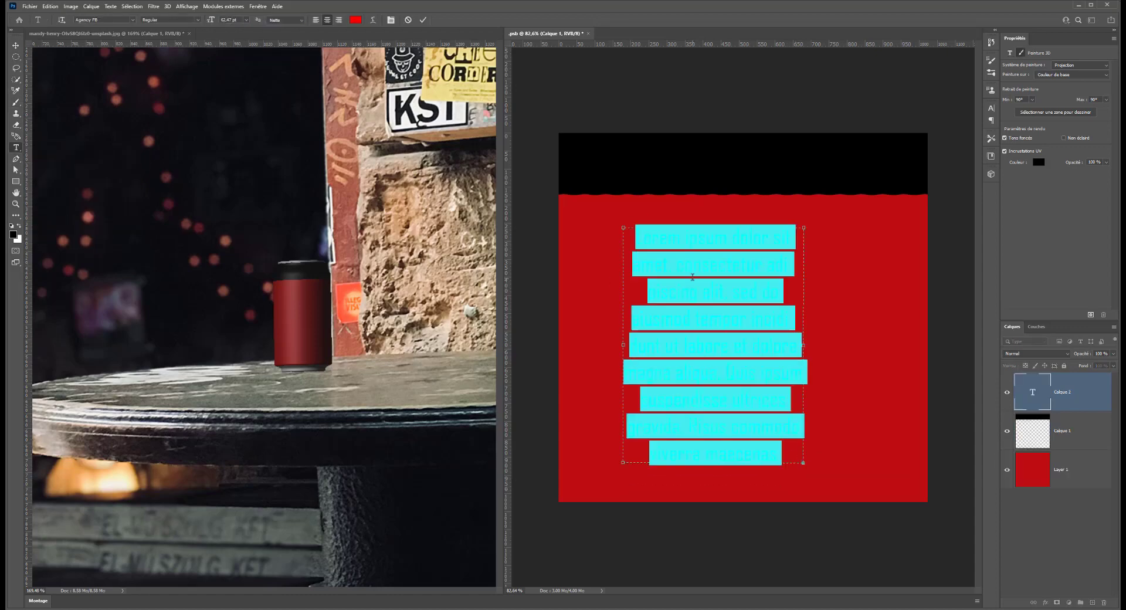
pyautogui.click(19, 226)
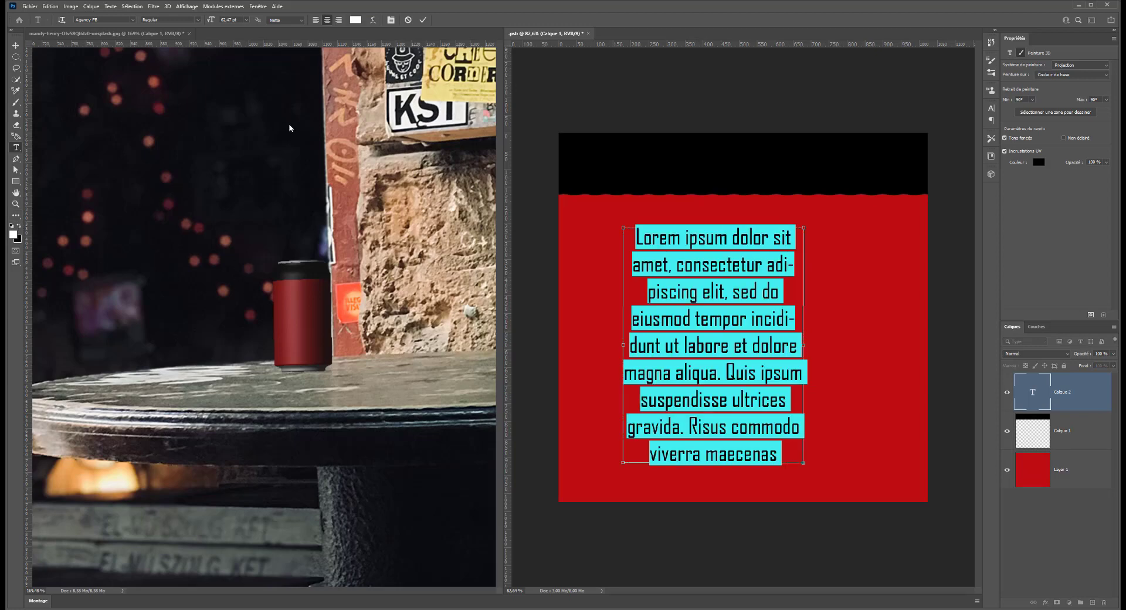
pyautogui.click(316, 20)
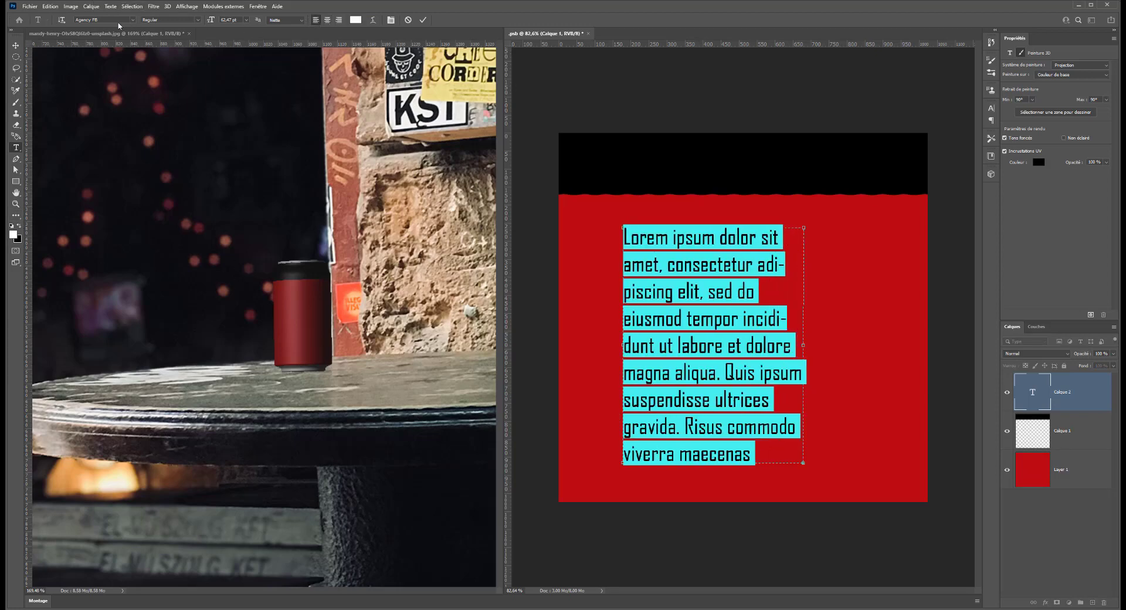
# Set the placeholder paragraph's font to Arial at 12 pt.
pyautogui.click(134, 21)
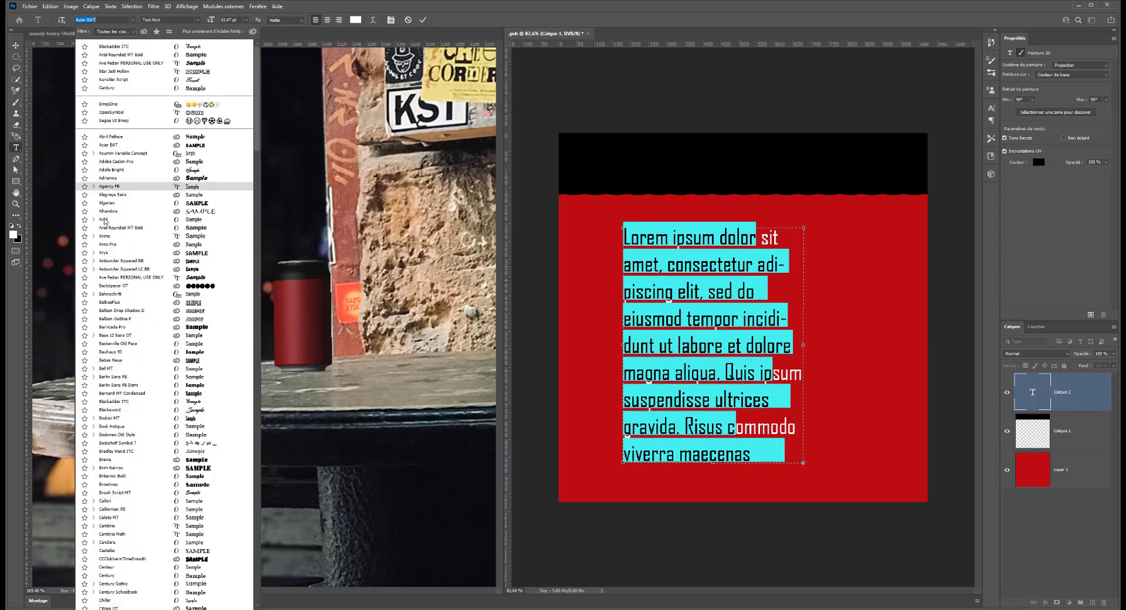
pyautogui.click(105, 220)
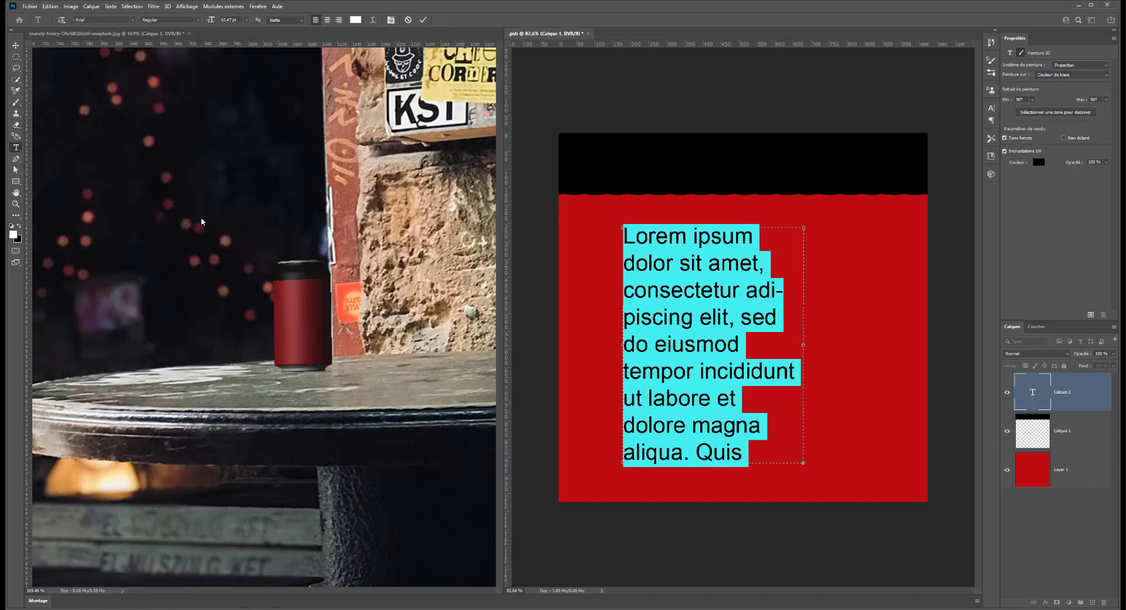
pyautogui.click(247, 22)
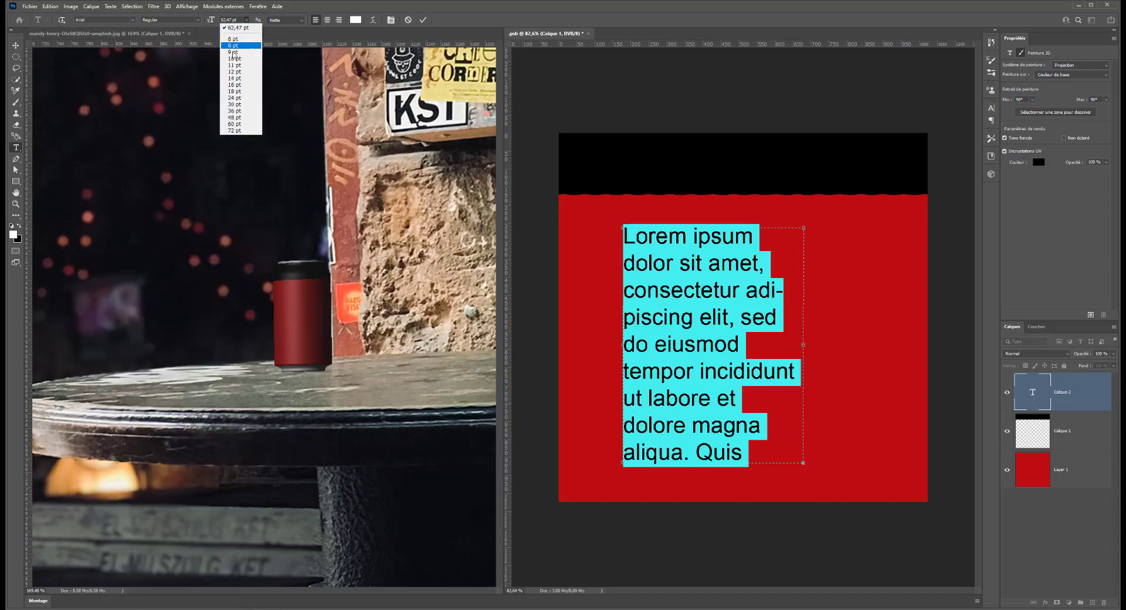
pyautogui.click(235, 72)
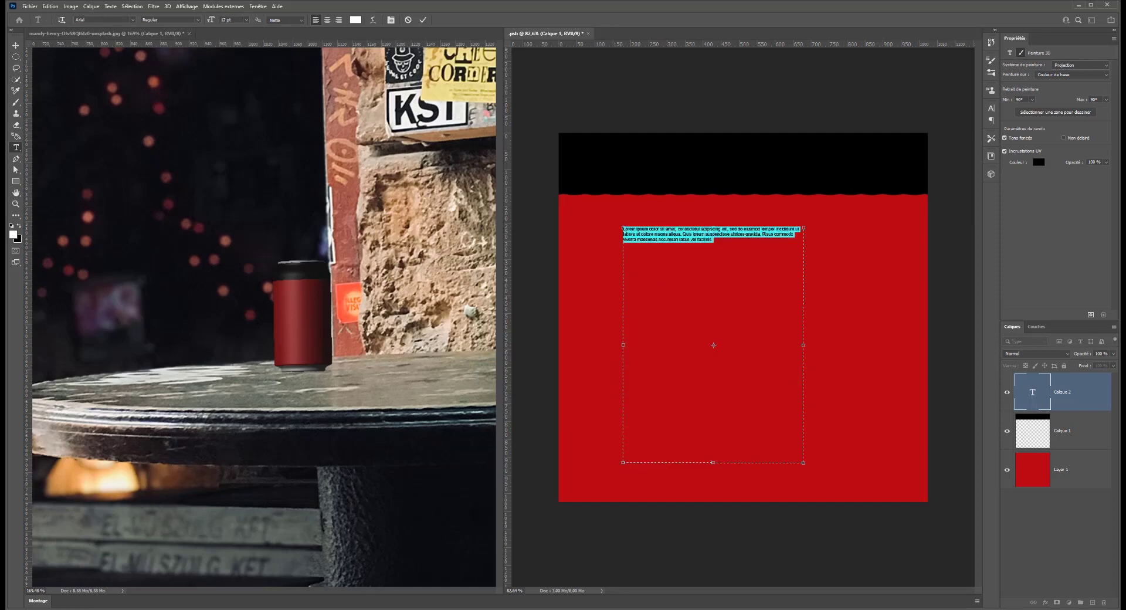
# Lengthen the paragraph with three pasted copies of the Lorem ipsum text and move it to the upper-left of the red area.
pyautogui.press('Right')
pyautogui.hotkey('ctrl', 'v')
pyautogui.hotkey('ctrl', 'v')
pyautogui.hotkey('ctrl', 'v')
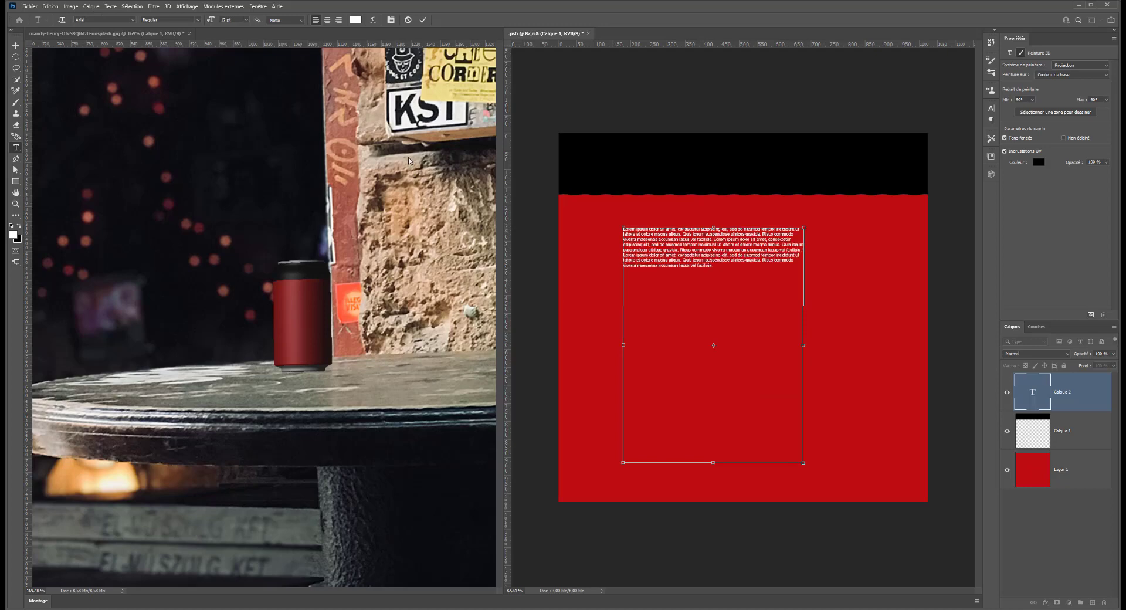
pyautogui.click(15, 45)
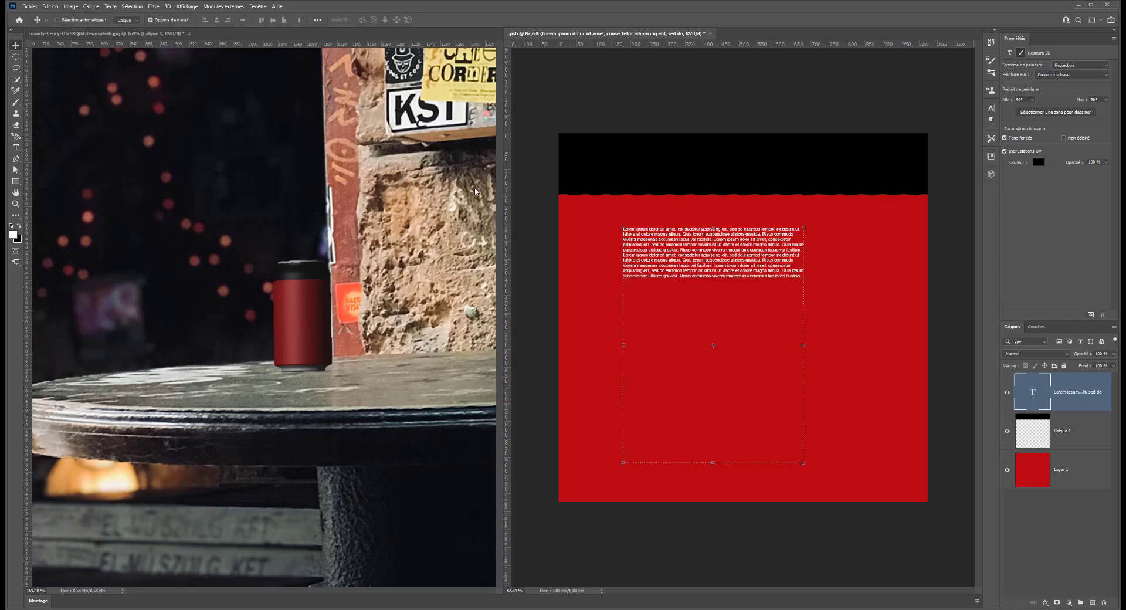
pyautogui.moveTo(715, 272); pyautogui.dragTo(658, 258)
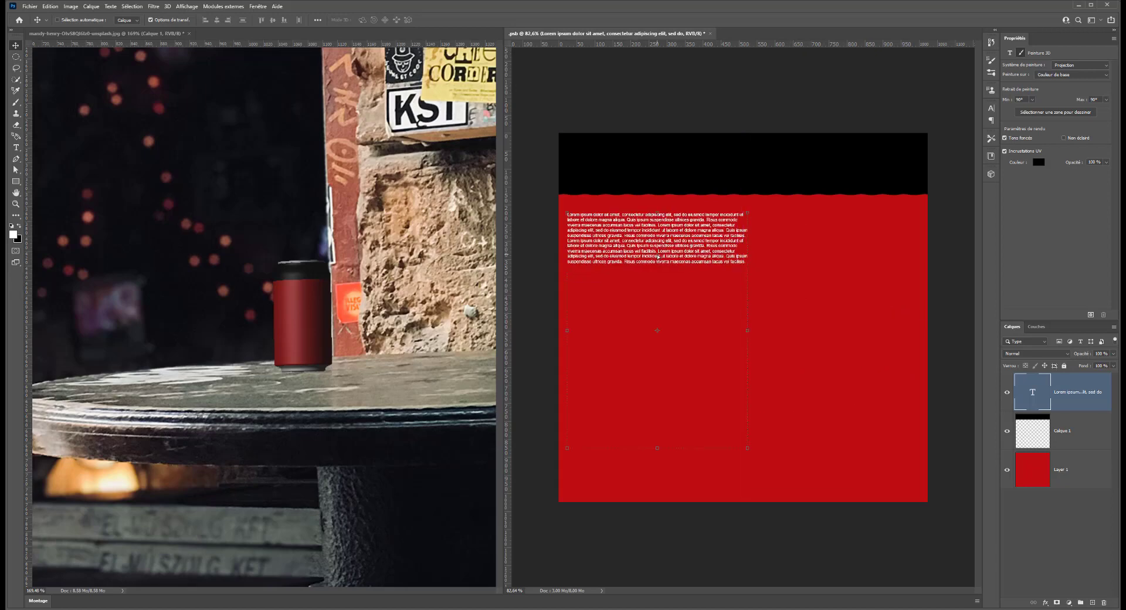
# Try a short white brush stroke on the black band layer, over the red area beside the paragraph.
pyautogui.click(1042, 436)
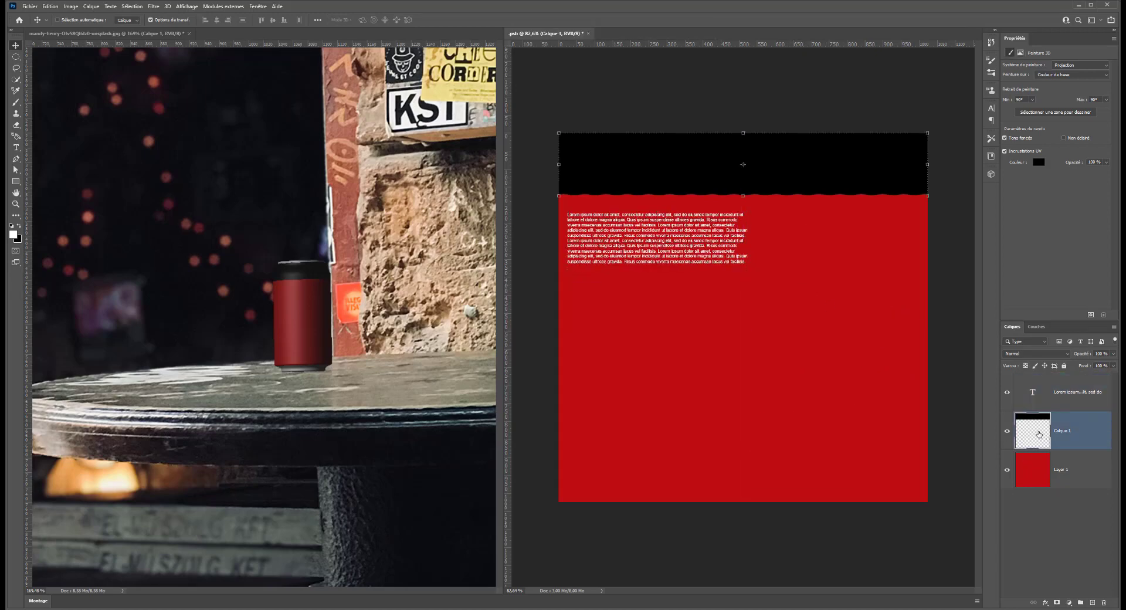
pyautogui.doubleClick(619, 252)
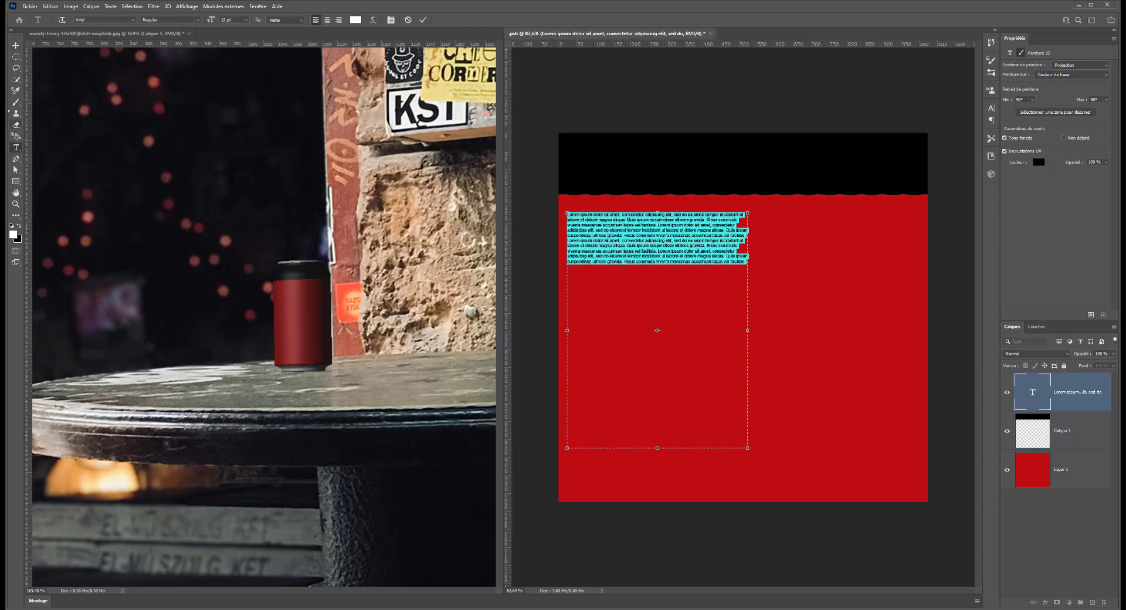
pyautogui.click(16, 101)
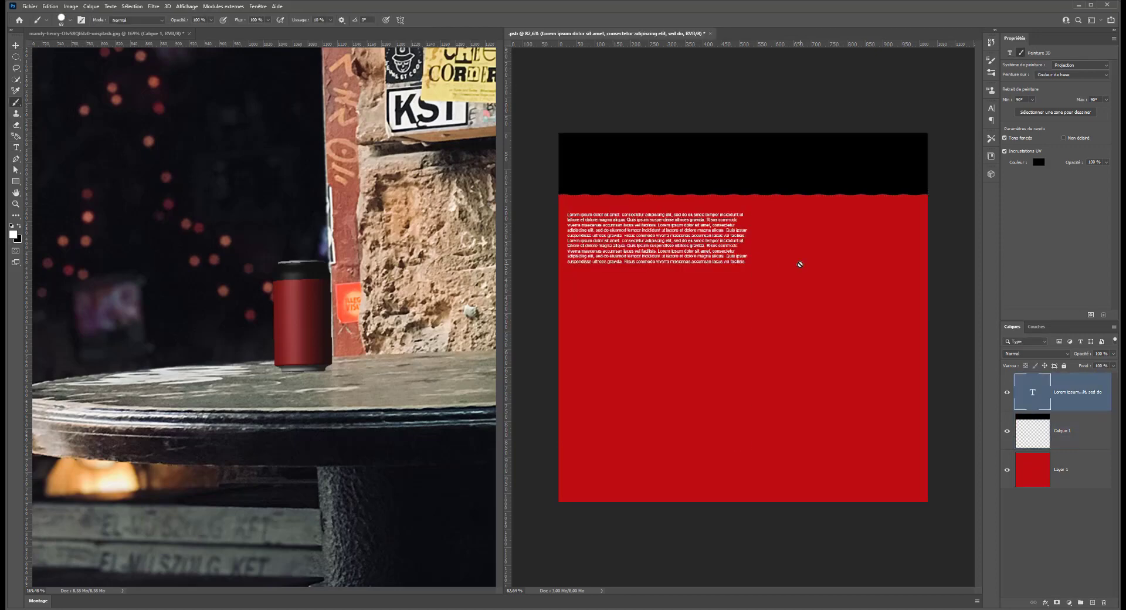
pyautogui.click(1048, 436)
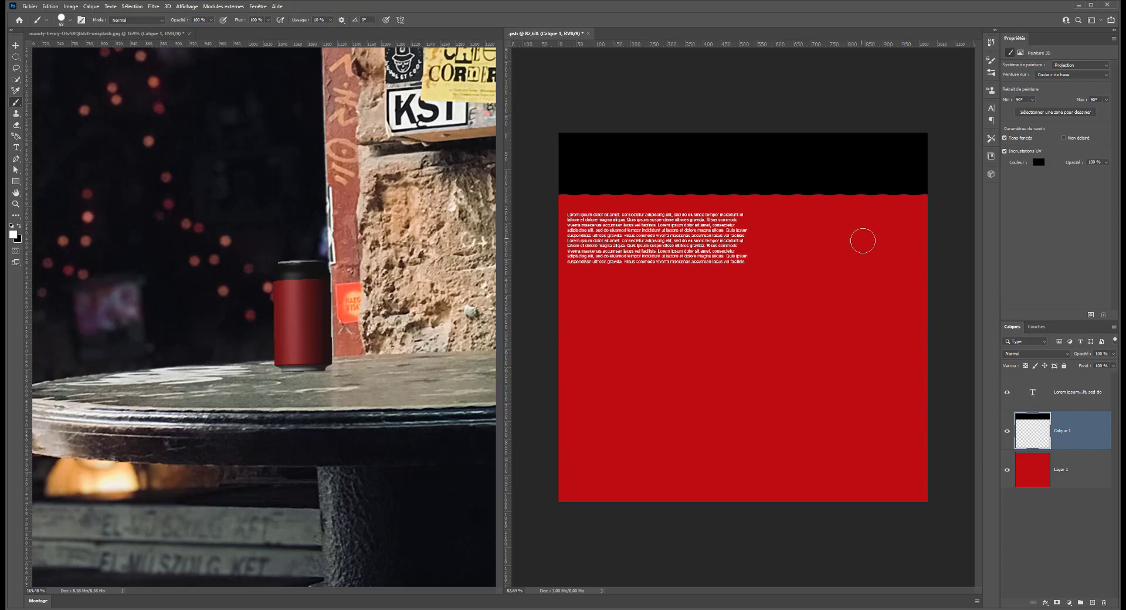
pyautogui.moveTo(861, 241); pyautogui.dragTo(854, 253)
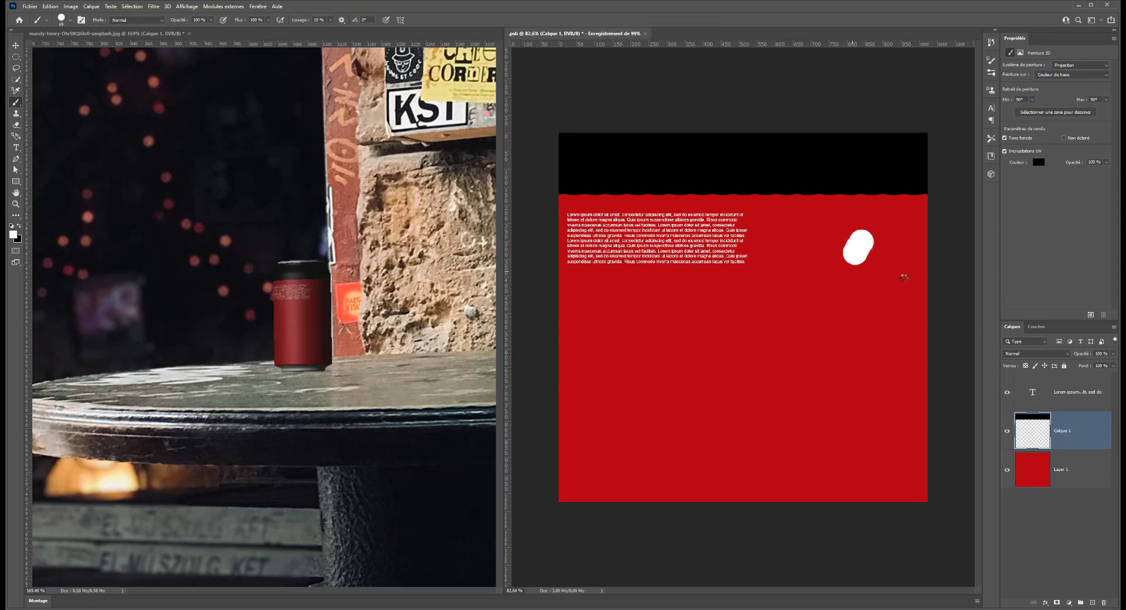
pyautogui.hotkey('ctrl', 'z')
# Lengthen the Lorem ipsum paragraph by copying its full text and pasting repeated copies at its end.
pyautogui.click(1055, 395)
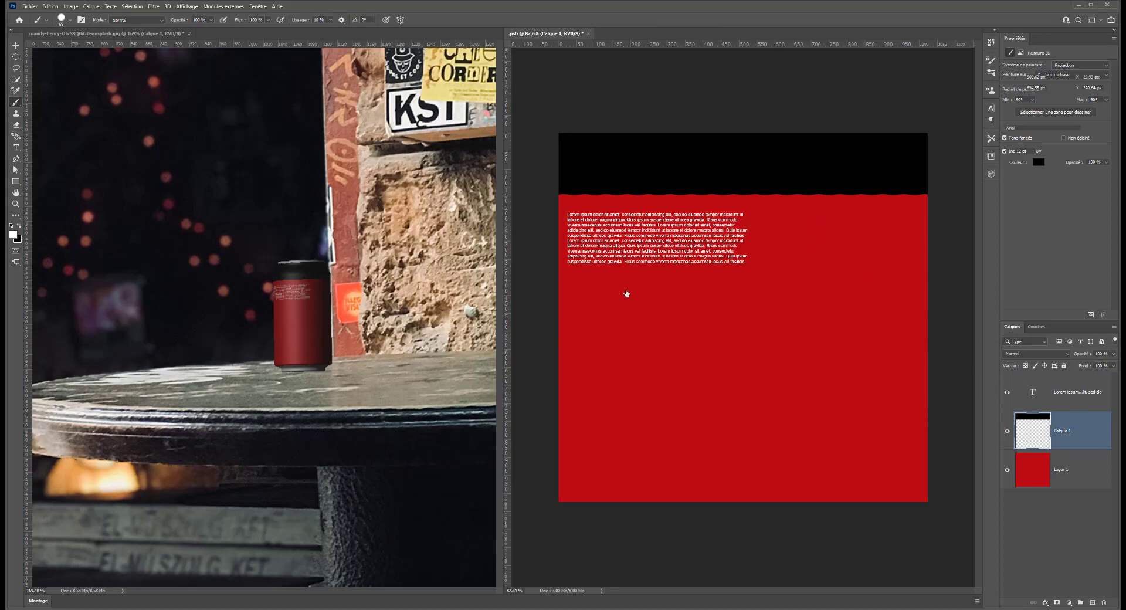
pyautogui.click(15, 47)
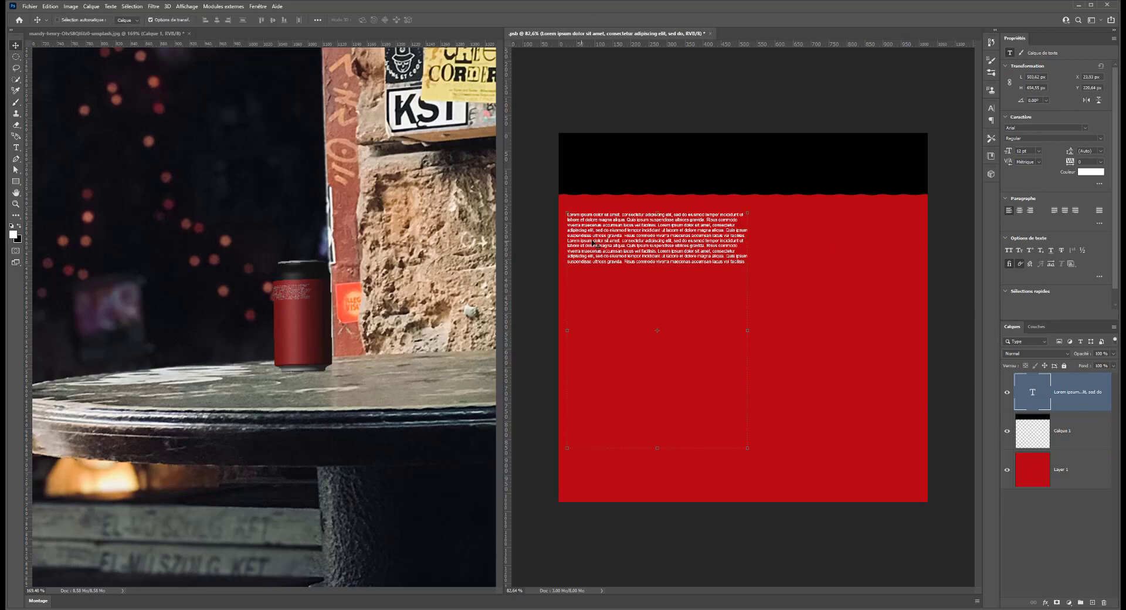
pyautogui.doubleClick(672, 256)
pyautogui.hotkey('ctrl', 'c')
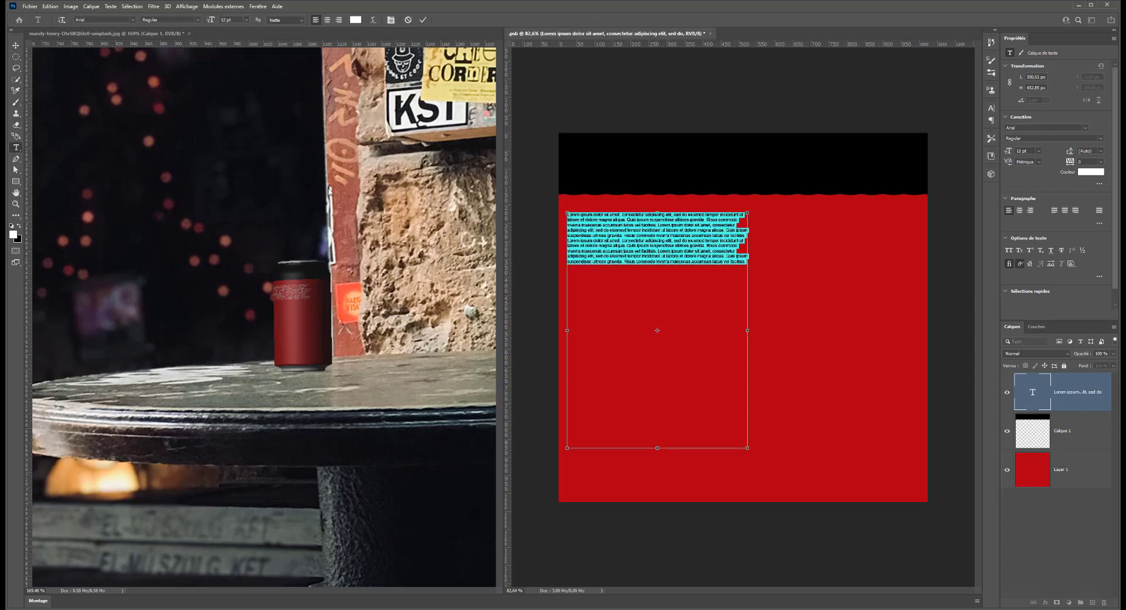
pyautogui.click(744, 262)
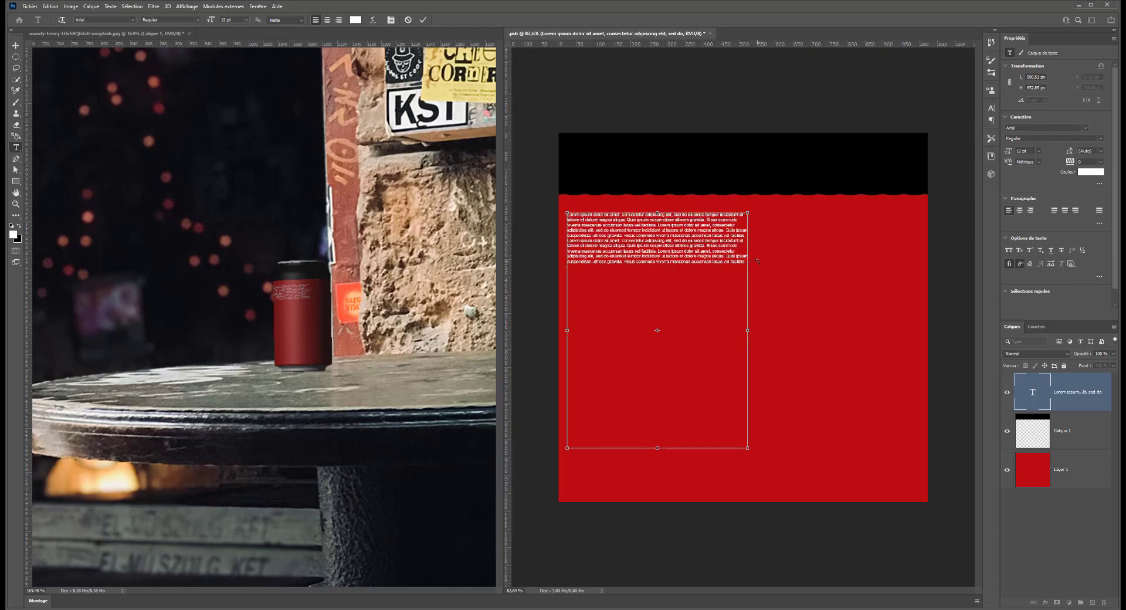
pyautogui.write('Lorem ipsum dolor sit amet, consectetur adipiscing elit, sed do eiusmod tempor incididunt ut labore et dolore magna aliqua. Quis ipsum suspendisse ultrices gravida. Risus commodo viverra maecenas accumsan lacus vel facilisis. Lorem ipsum dolor sit amet, consectetur adipiscing elit, sed do eiusmod tempor incididunt ut labore et dolore magna aliqua. Quis ipsum suspendisse ultrices gravida. Risus commodo viverra maecenas accumsan lacus vel facilisis.')
pyautogui.hotkey('ctrl', 'v')
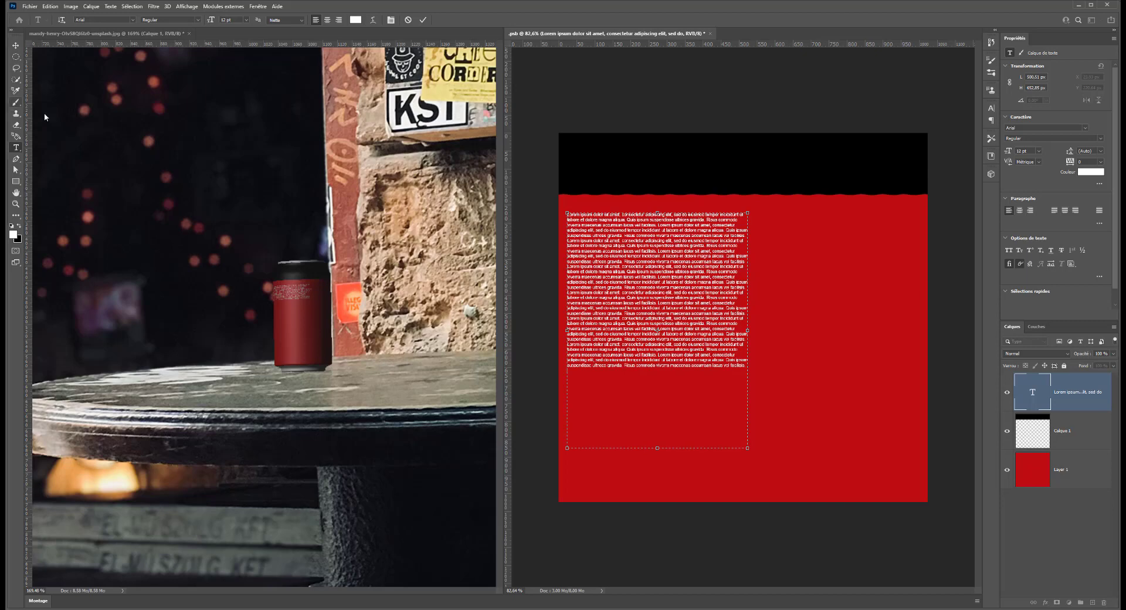
# Draw a white rounded rectangle about 498 px wide and 191 px high directly below the paragraph, with 10 px corner radius.
pyautogui.click(15, 184)
pyautogui.moveTo(567, 373); pyautogui.dragTo(746, 441)
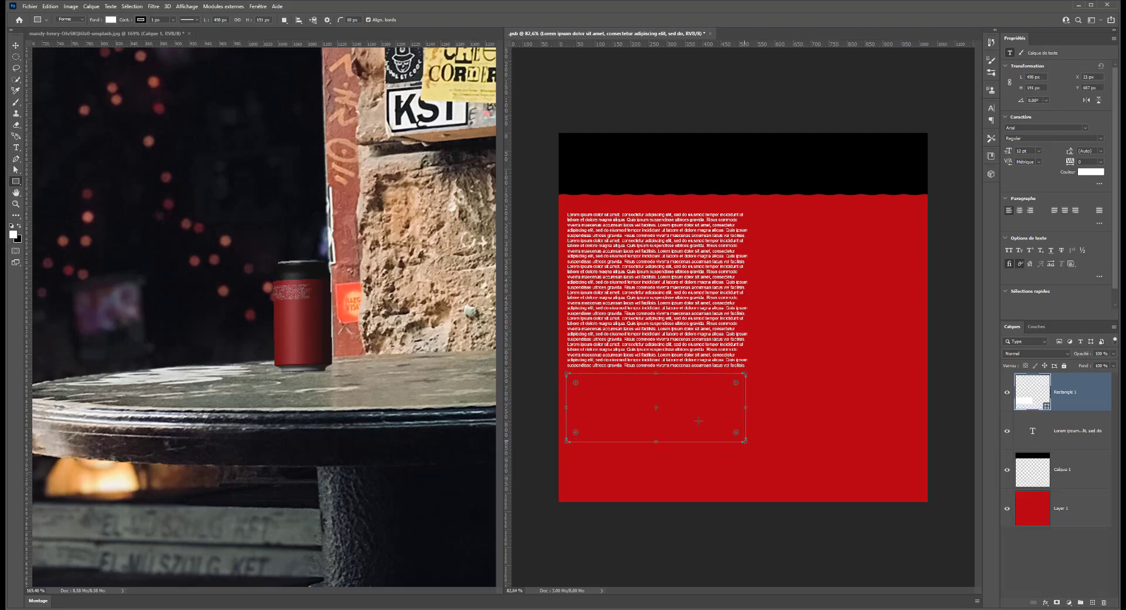
pyautogui.click(16, 56)
pyautogui.click(378, 257)
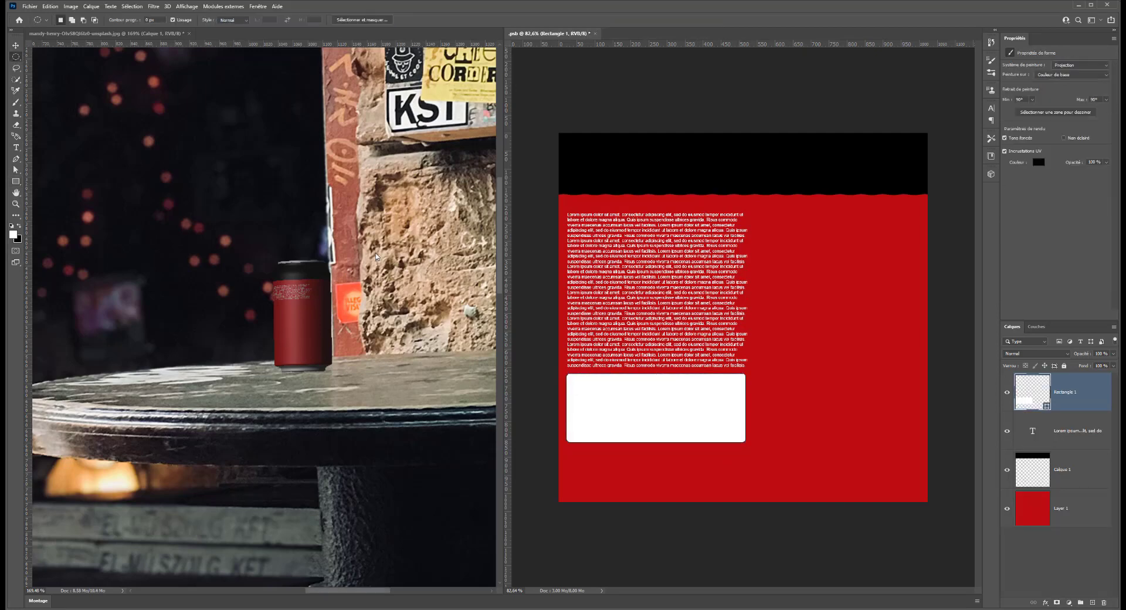
pyautogui.click(513, 44)
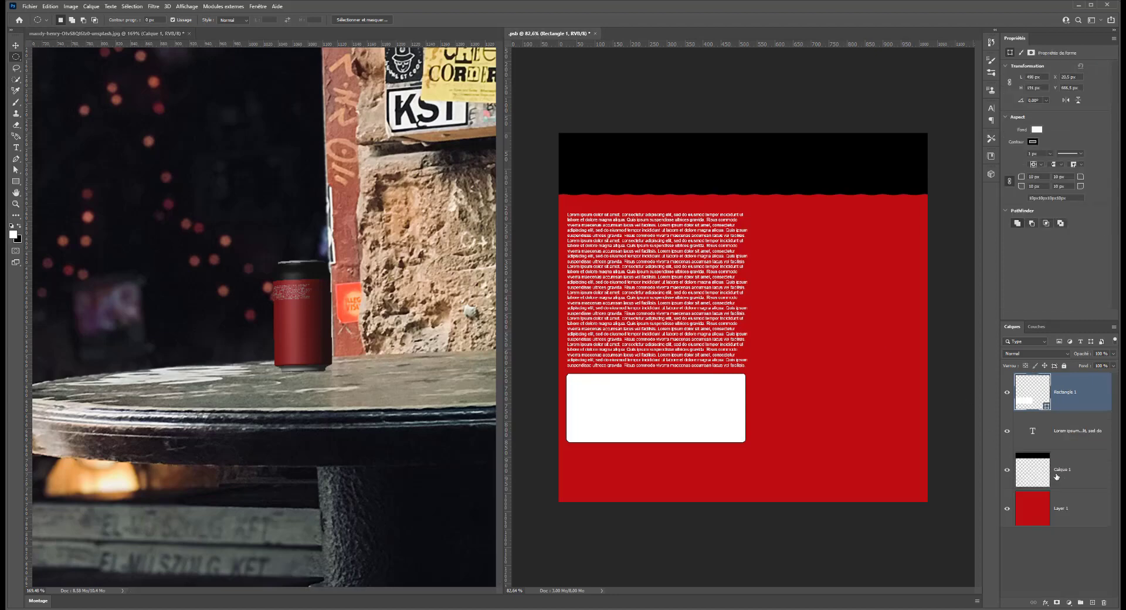
# Try a single small brush dab on the black band layer, in the empty red area beside the white rectangle.
pyautogui.click(1057, 477)
pyautogui.click(1059, 394)
pyautogui.click(1060, 470)
pyautogui.click(16, 101)
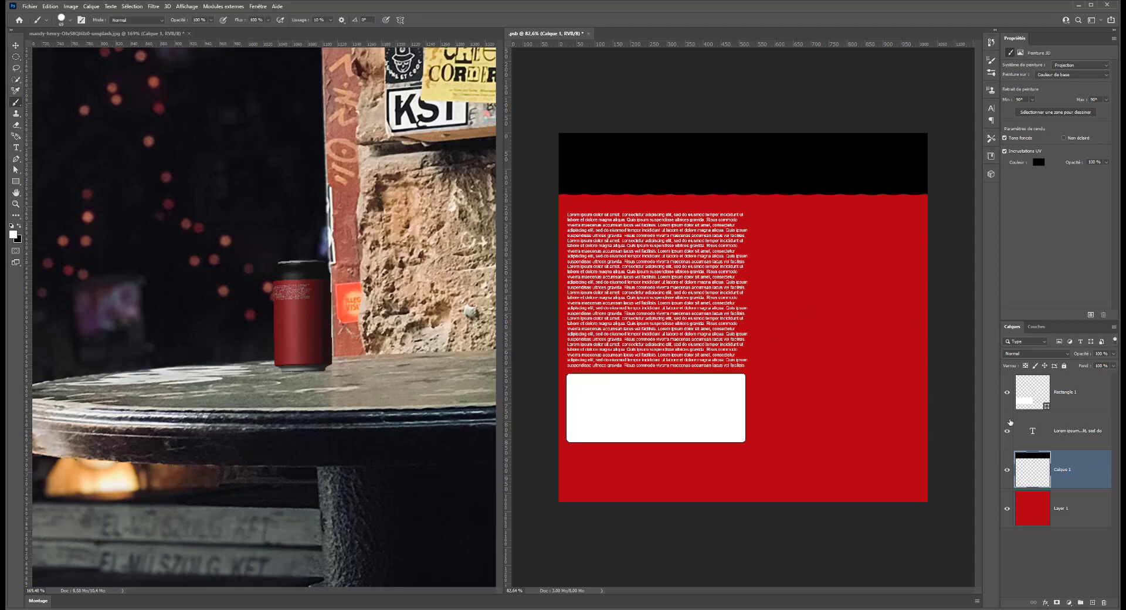
pyautogui.keyDown('alt'); pyautogui.rightClick(818, 397); pyautogui.keyUp('alt')
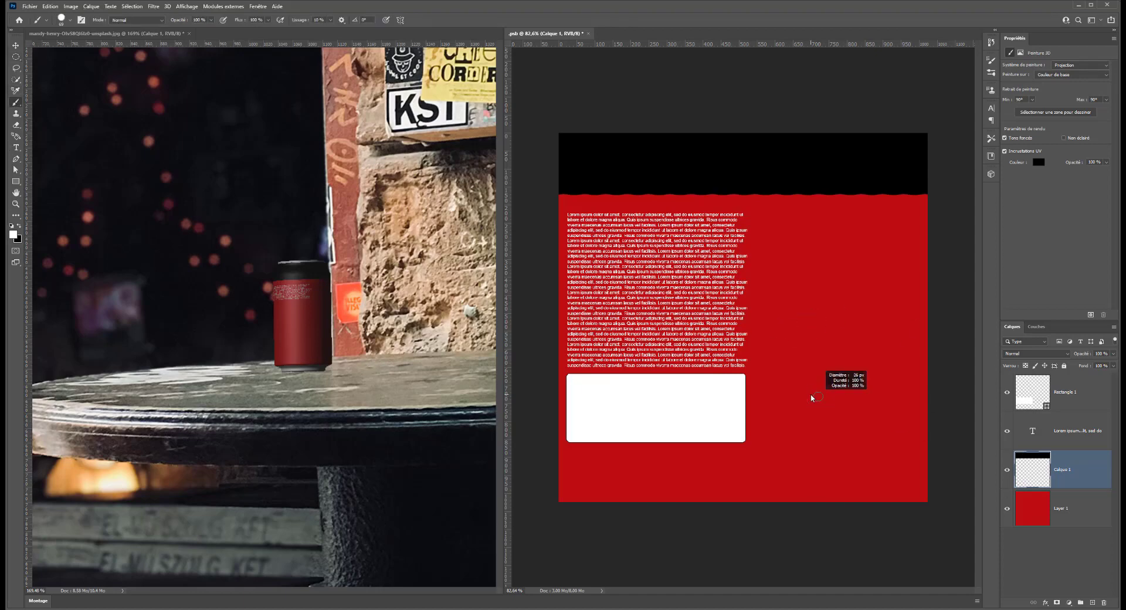
pyautogui.click(811, 395)
pyautogui.hotkey('ctrl', 'z')
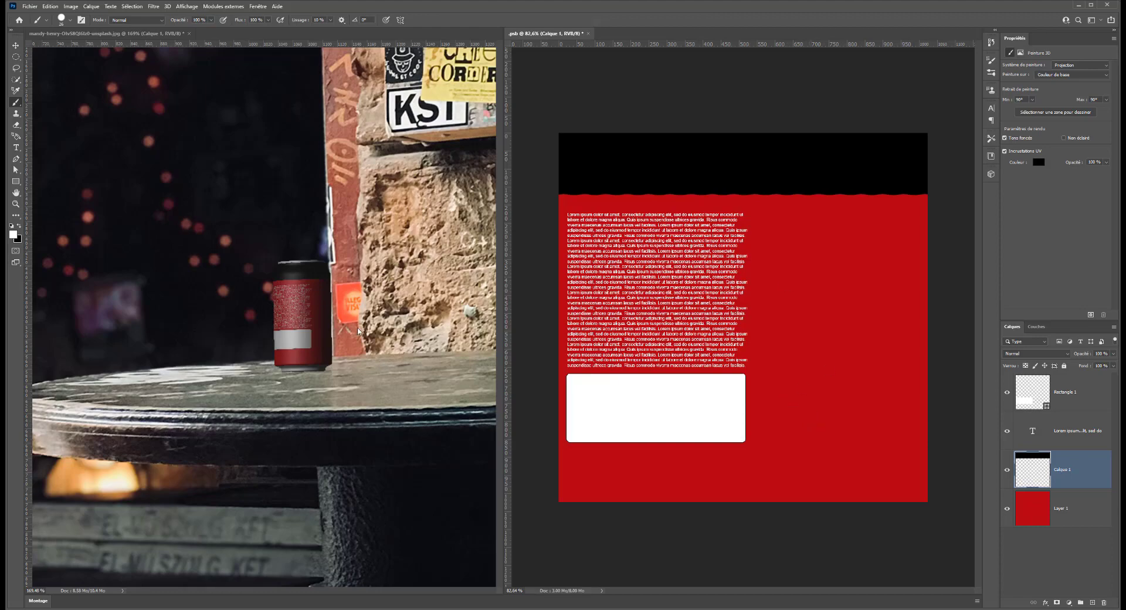
# Switch to the café photo and add a new directional light to the can's 3D scene.
pyautogui.scroll(-4, 308, 306)
pyautogui.scroll(2, 308, 307)
pyautogui.click(272, 311)
pyautogui.scroll(-5, 272, 311)
pyautogui.scroll(-2, 272, 311)
pyautogui.scroll(4, 305, 329)
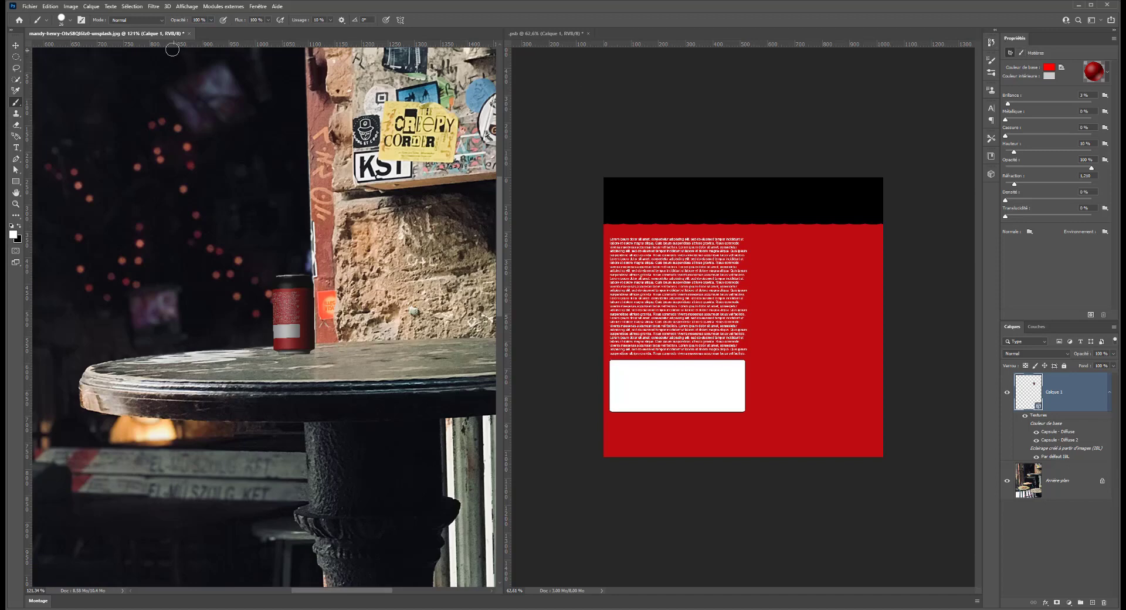
pyautogui.click(15, 46)
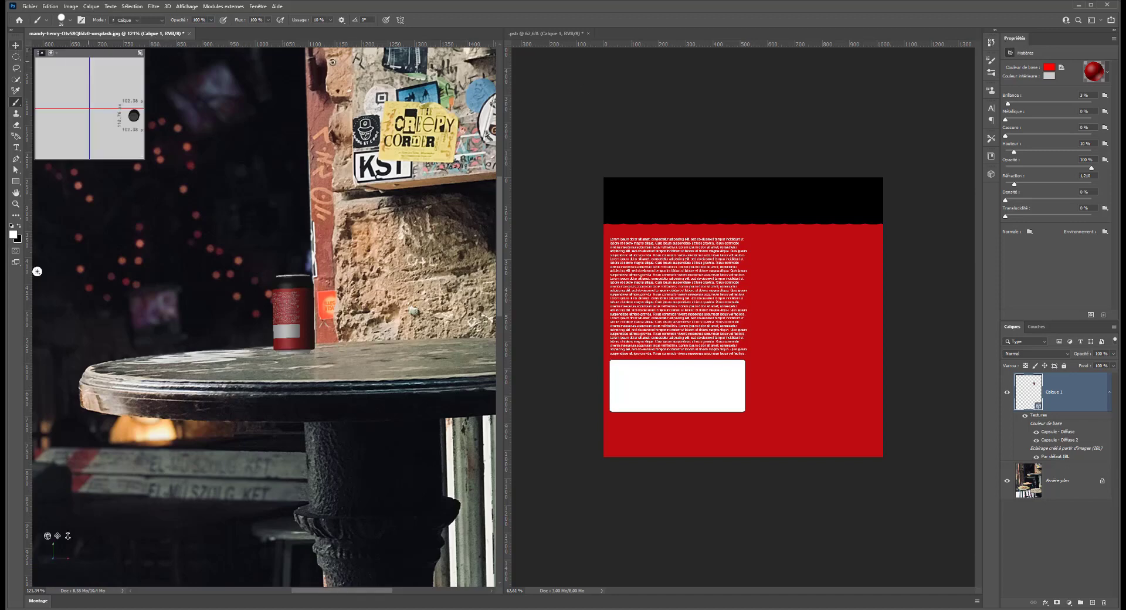
pyautogui.click(992, 174)
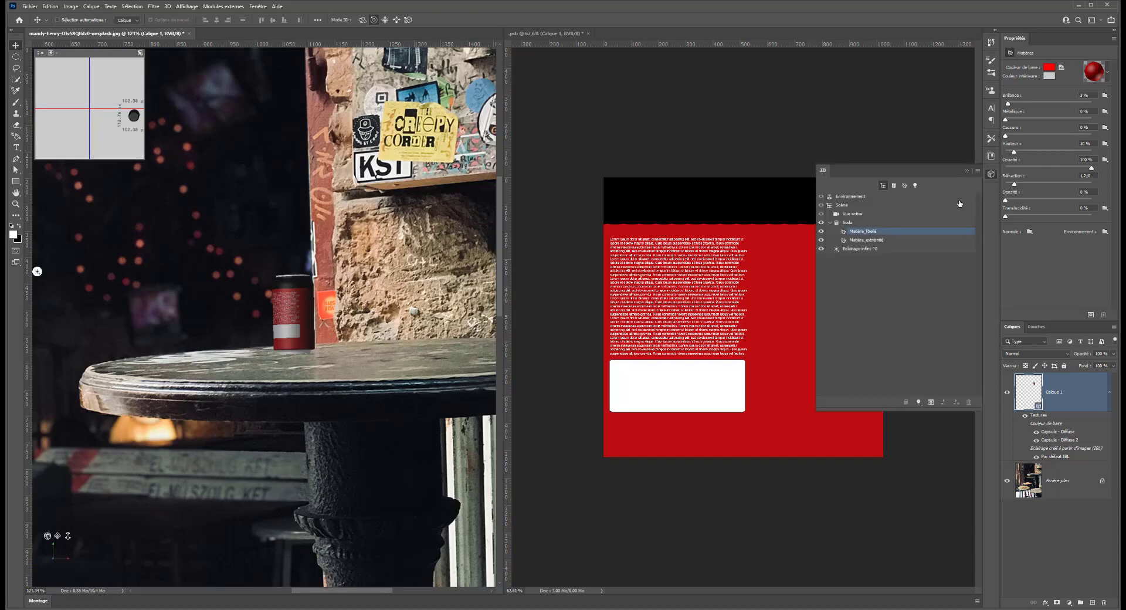
pyautogui.click(855, 249)
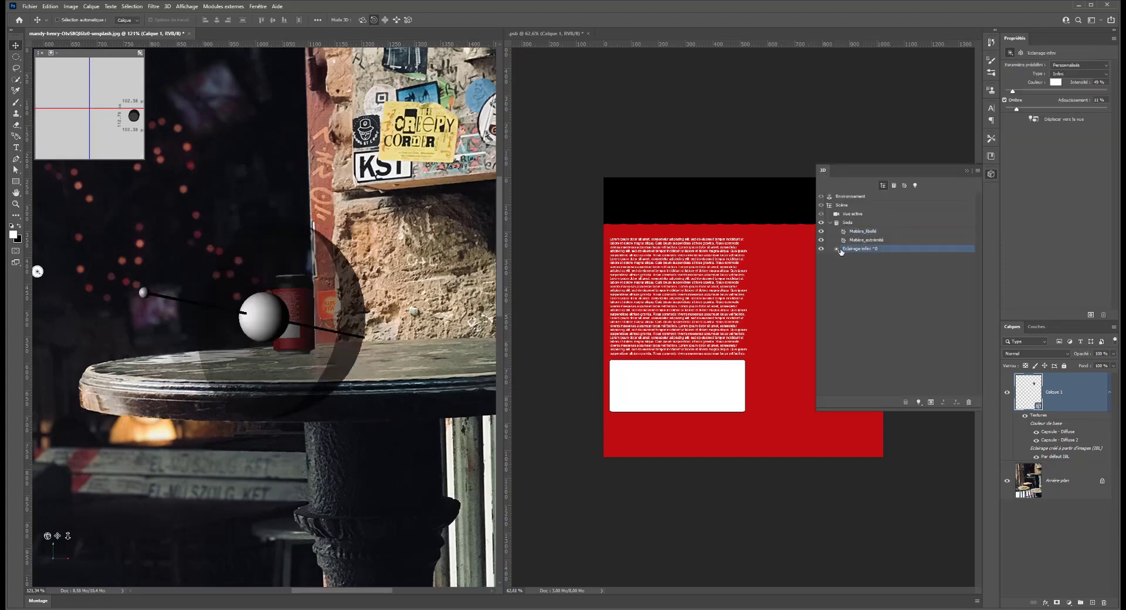
pyautogui.click(919, 403)
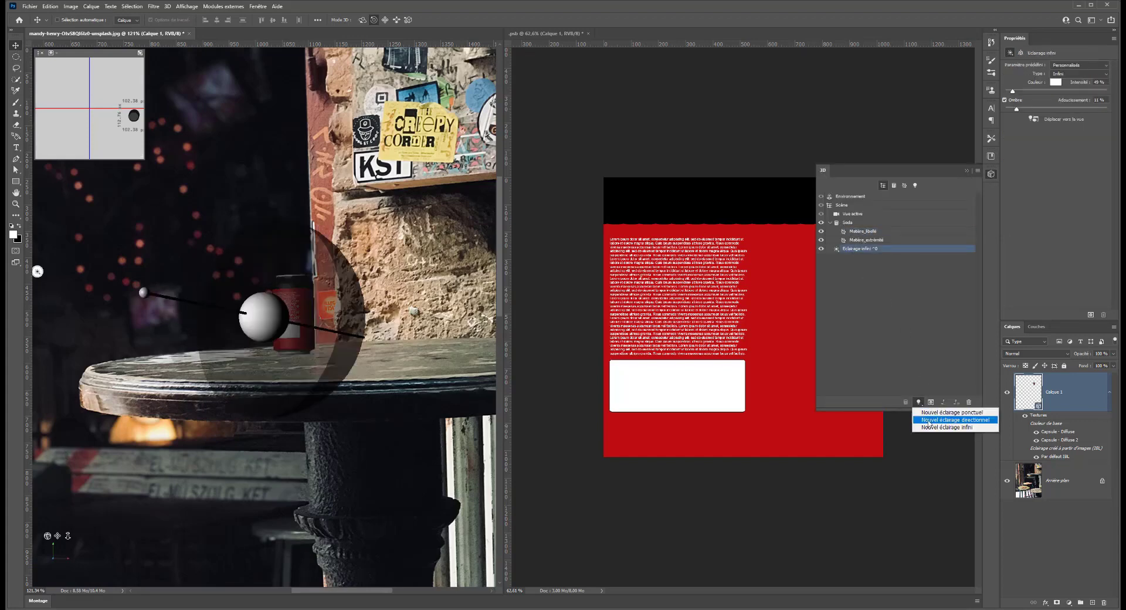
pyautogui.click(938, 420)
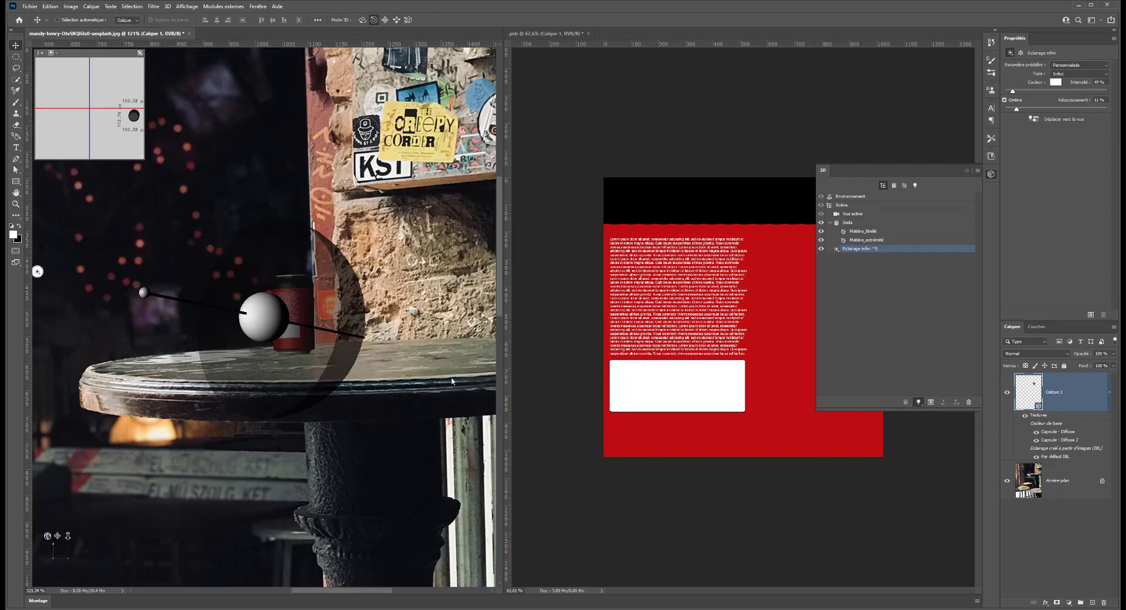
# Move the new directional light up beside the can and rotate it so its cone aims at the can.
pyautogui.scroll(-5, 228, 319)
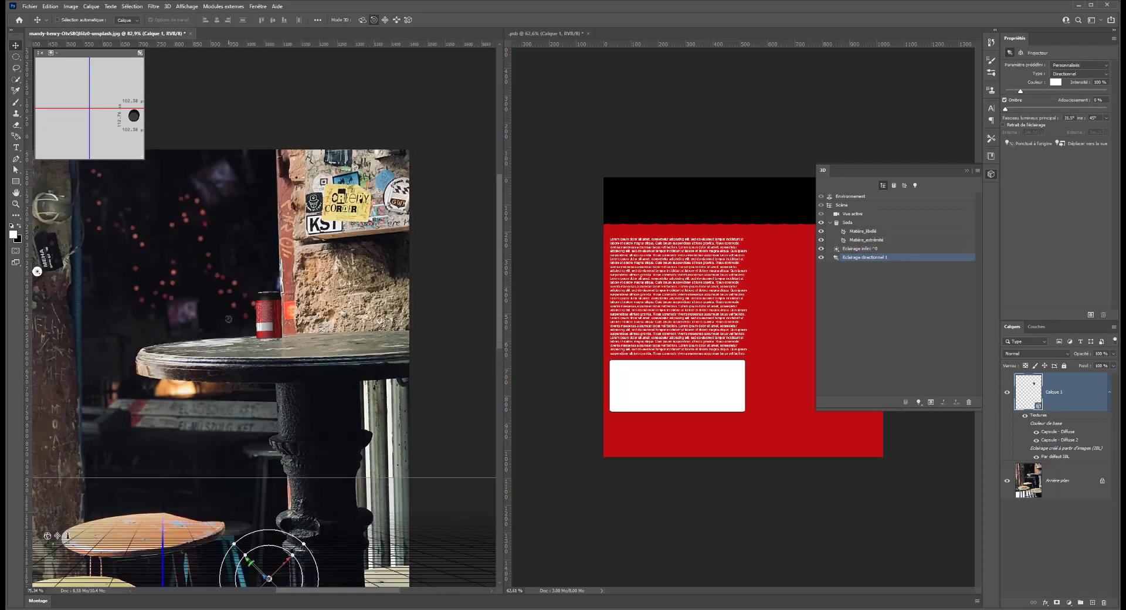
pyautogui.moveTo(316, 369); pyautogui.dragTo(285, 305)
pyautogui.moveTo(299, 350); pyautogui.dragTo(253, 257)
pyautogui.moveTo(179, 230); pyautogui.dragTo(123, 254)
pyautogui.moveTo(201, 209)
pyautogui.mouseDown()
pyautogui.moveTo(211, 177)
pyautogui.moveTo(209, 199)
pyautogui.mouseUp()
pyautogui.hotkey('ctrl', '+')
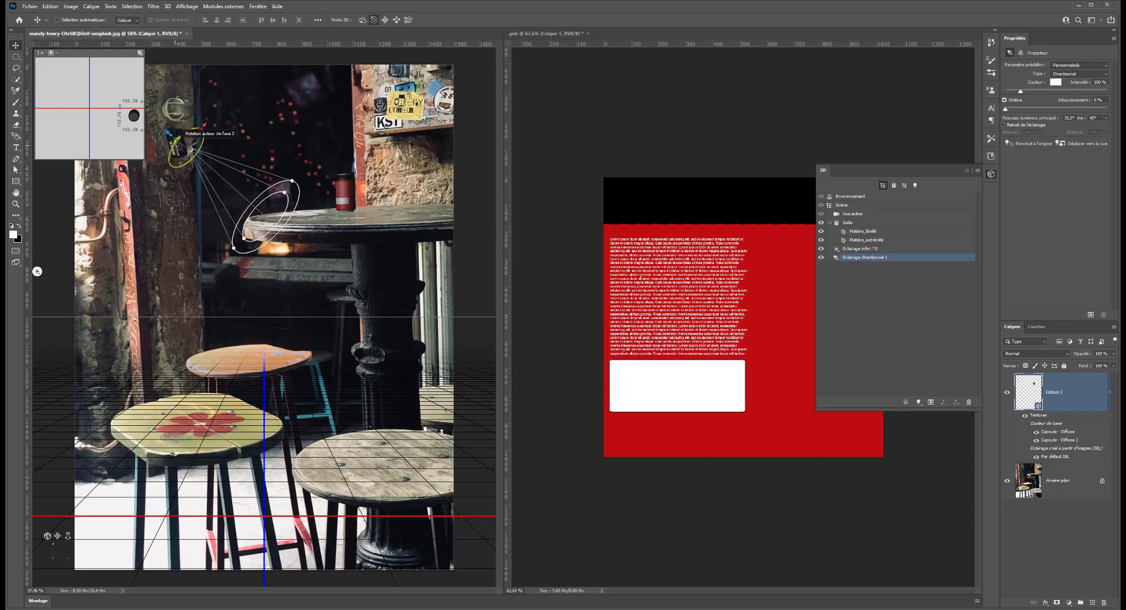
pyautogui.moveTo(173, 138); pyautogui.dragTo(237, 155)
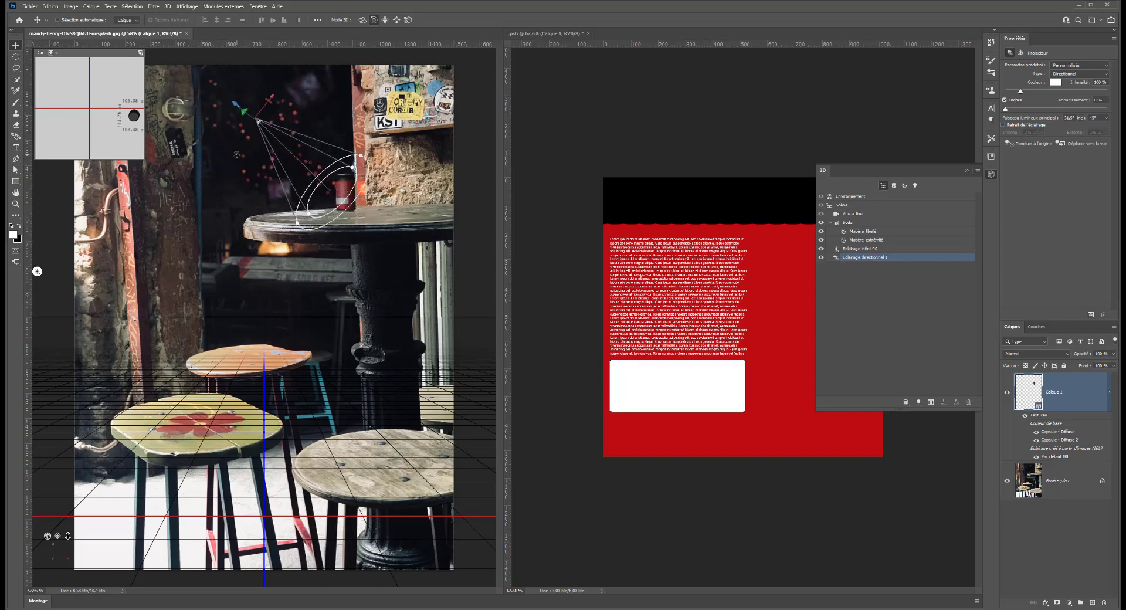
# Try further adjustments to the directional light and the 3D view around the can, and undo them.
pyautogui.rightClick(237, 154)
pyautogui.click(209, 153)
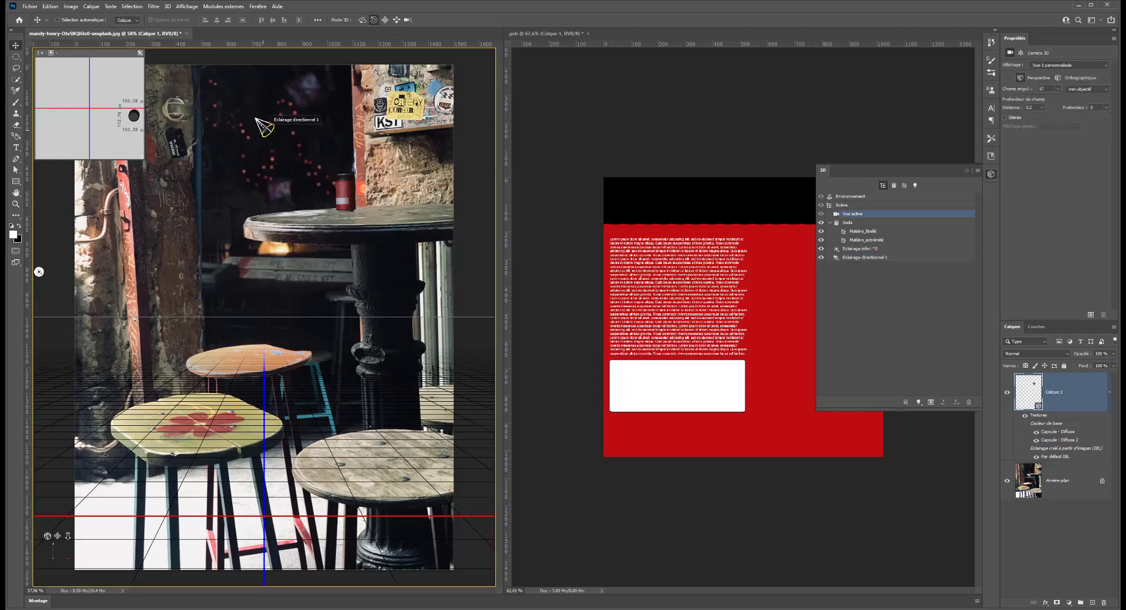
pyautogui.click(262, 125)
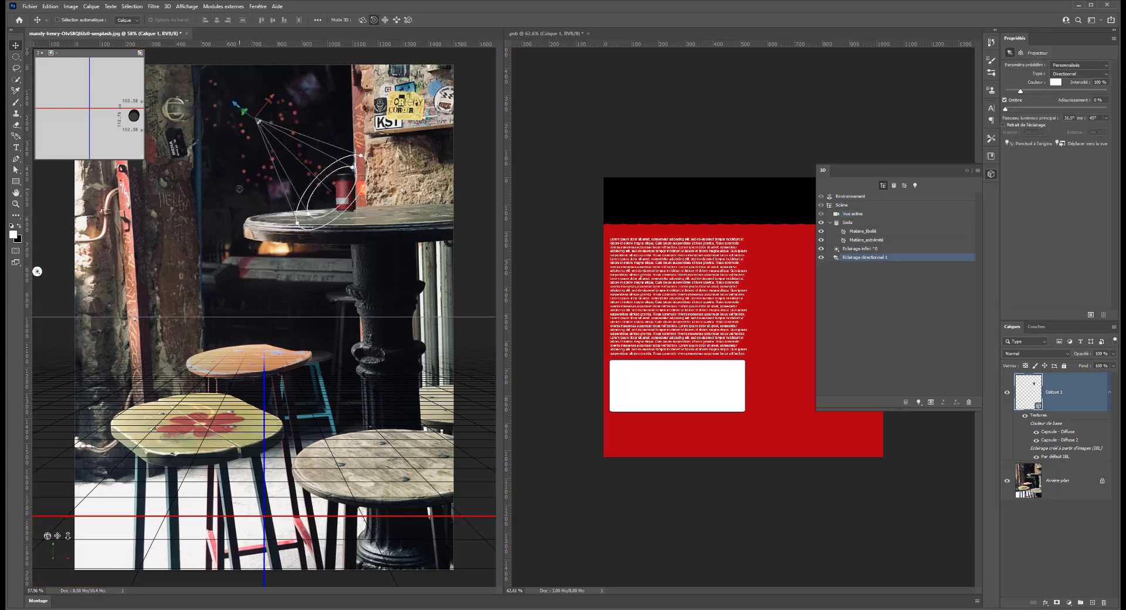
pyautogui.moveTo(240, 172); pyautogui.dragTo(369, 173)
pyautogui.click(219, 223)
pyautogui.moveTo(238, 215); pyautogui.dragTo(268, 202)
pyautogui.hotkey('ctrl', 'z')
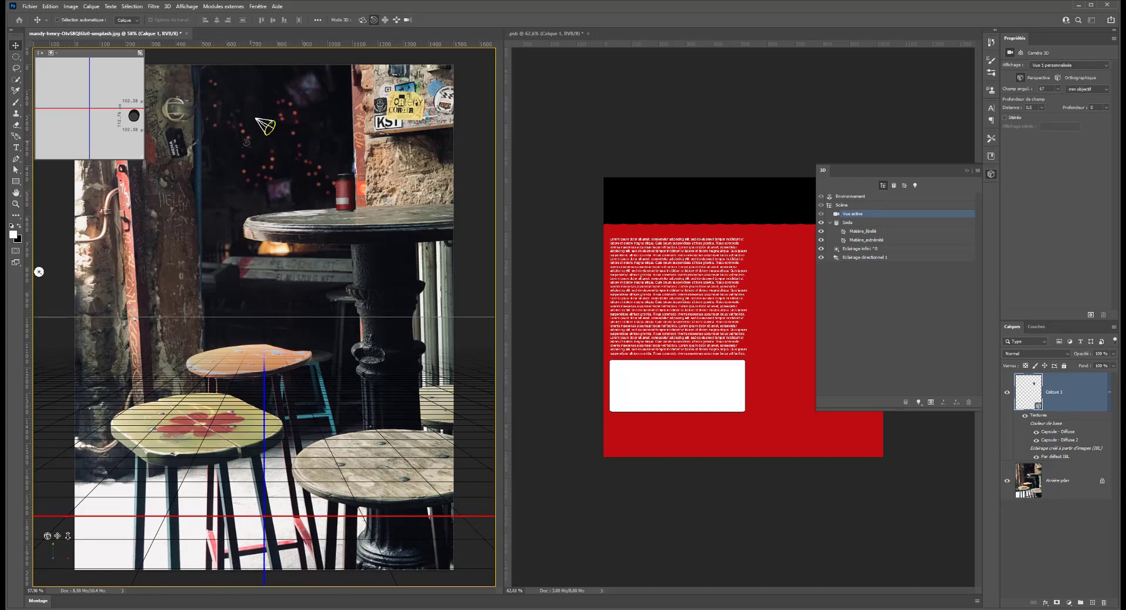
pyautogui.moveTo(338, 184); pyautogui.dragTo(336, 178)
pyautogui.hotkey('ctrl', 'z')
# Orbit the 3D camera sideways and rotate the directional light until its cone surrounds the can.
pyautogui.click(363, 19)
pyautogui.moveTo(261, 121); pyautogui.dragTo(468, 130)
pyautogui.click(466, 128)
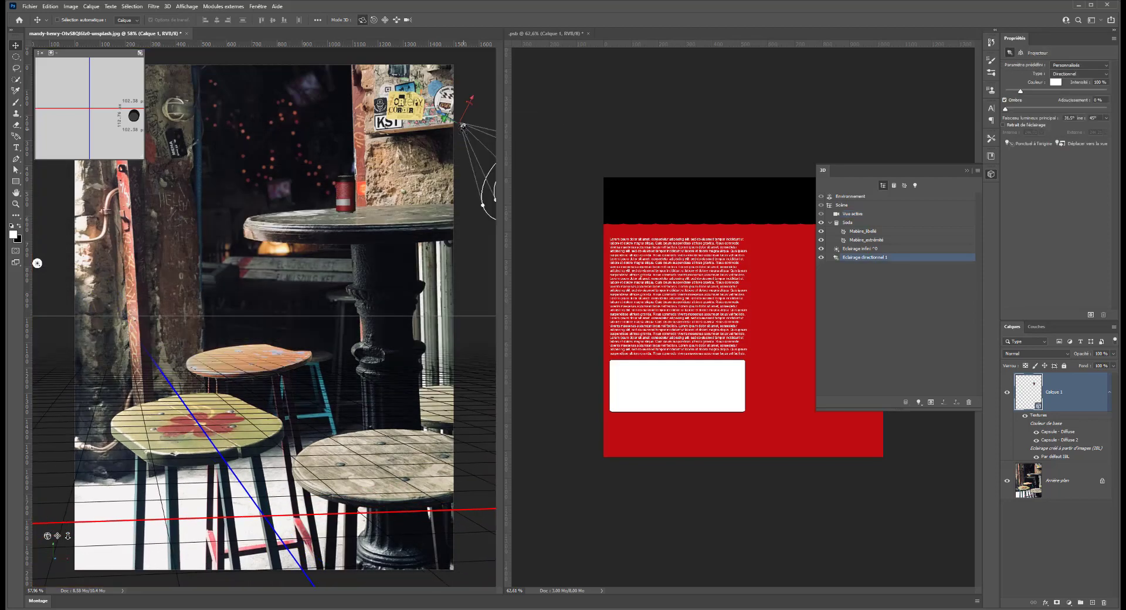
pyautogui.moveTo(441, 111); pyautogui.dragTo(360, 250)
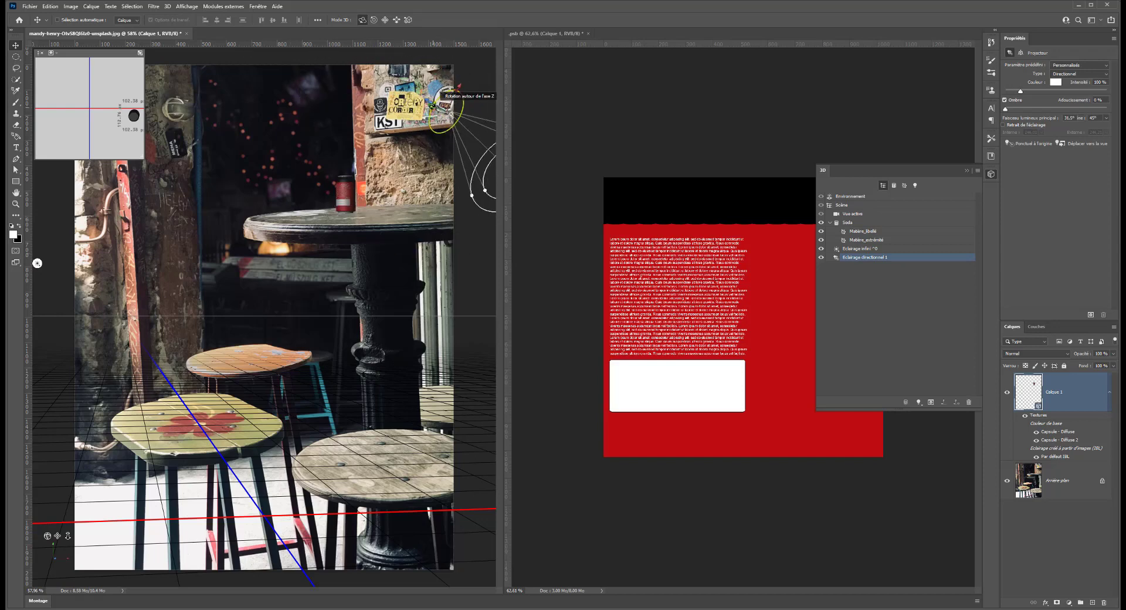
pyautogui.moveTo(461, 87)
pyautogui.mouseDown()
pyautogui.moveTo(447, 167)
pyautogui.moveTo(431, 71)
pyautogui.moveTo(461, 64)
pyautogui.moveTo(490, 88)
pyautogui.moveTo(441, 107)
pyautogui.moveTo(467, 108)
pyautogui.moveTo(435, 87)
pyautogui.moveTo(441, 117)
pyautogui.moveTo(410, 83)
pyautogui.moveTo(416, 97)
pyautogui.moveTo(471, 105)
pyautogui.moveTo(422, 103)
pyautogui.moveTo(446, 100)
pyautogui.mouseUp()
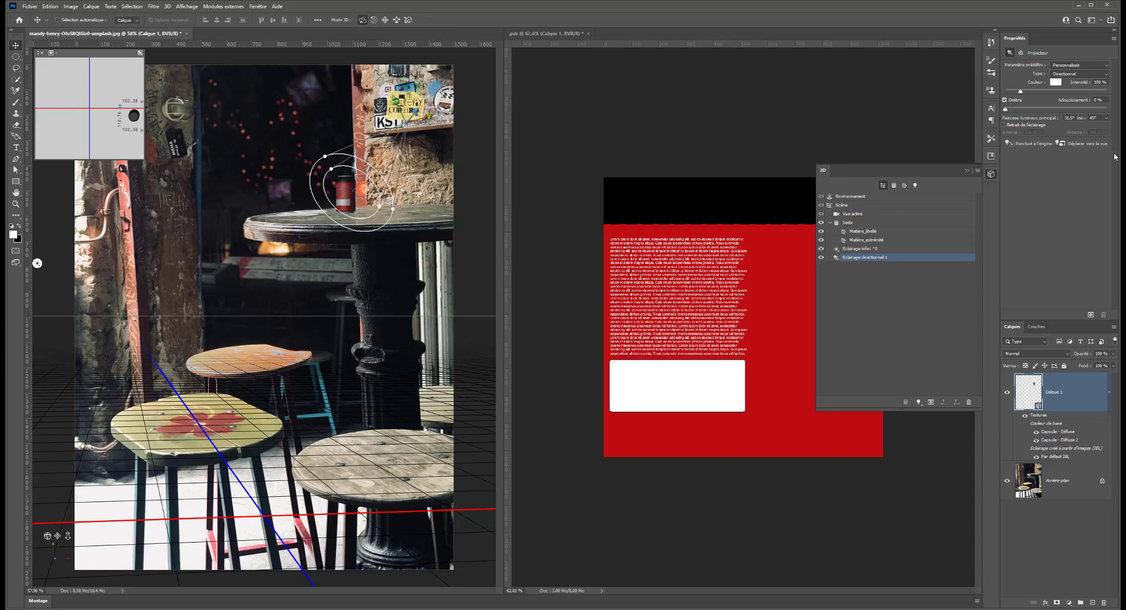
# Move the directional light to the current camera view so that it shines on the can from the front.
pyautogui.click(1063, 144)
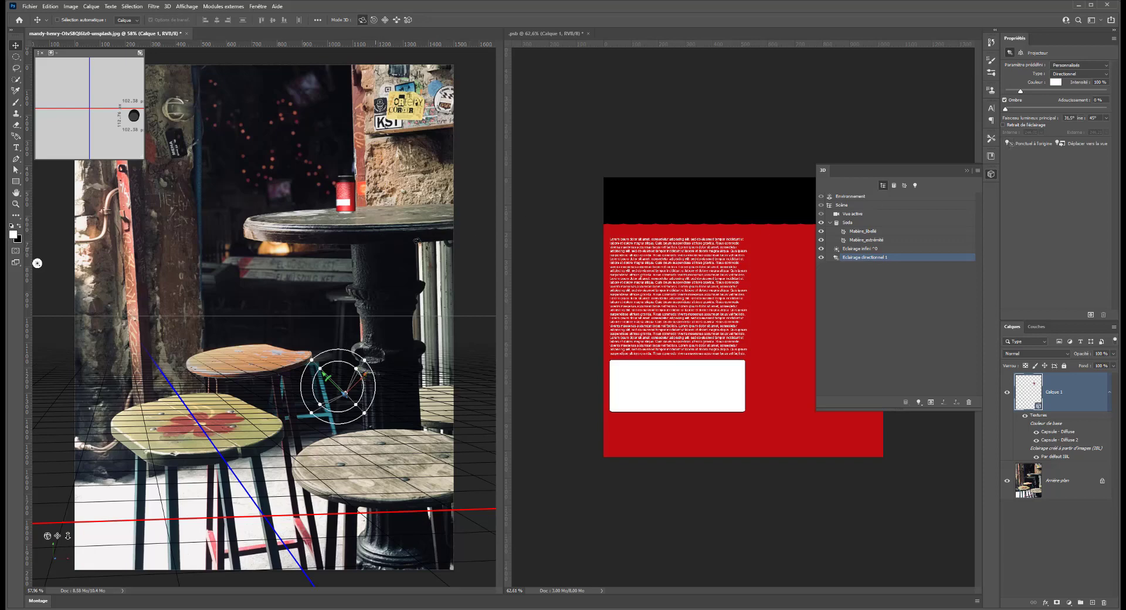
pyautogui.rightClick(384, 239)
pyautogui.moveTo(356, 237)
pyautogui.mouseDown()
pyautogui.moveTo(264, 238)
pyautogui.moveTo(420, 246)
pyautogui.moveTo(358, 238)
pyautogui.mouseUp()
# Orbit the 3D scene, rotate the directional light, and move that light to the current camera view.
pyautogui.click(842, 206)
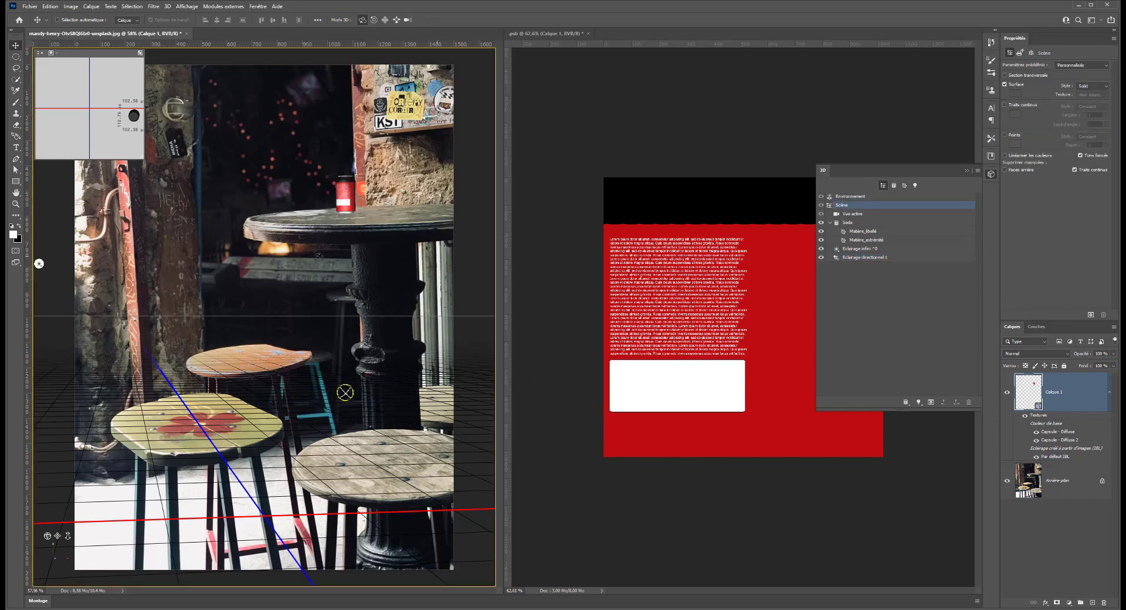
pyautogui.moveTo(416, 255); pyautogui.dragTo(247, 271)
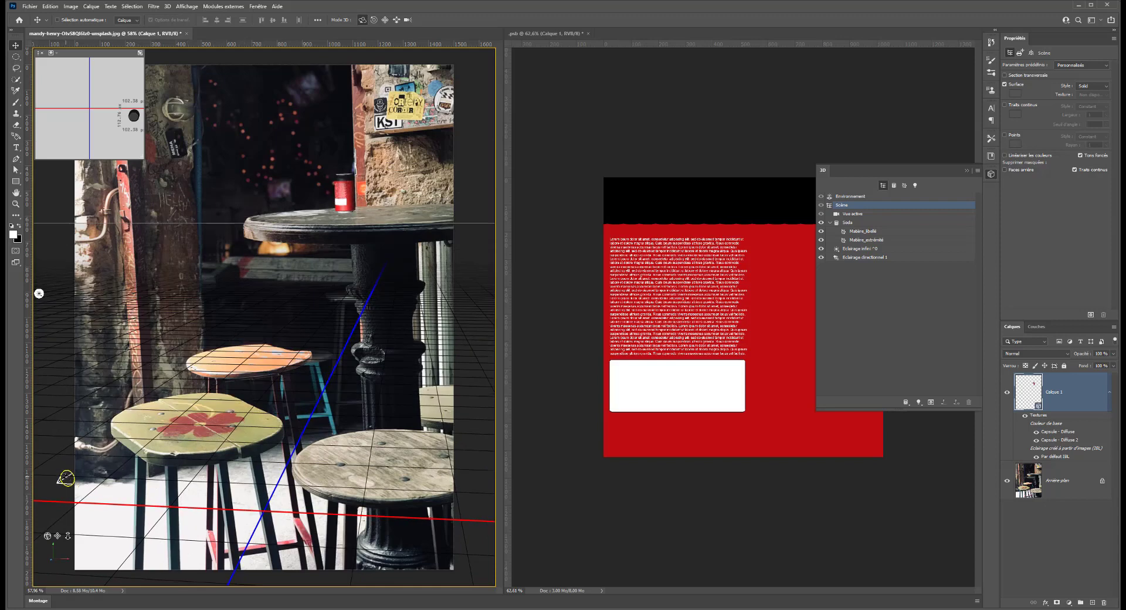
pyautogui.click(65, 477)
pyautogui.moveTo(61, 480); pyautogui.dragTo(138, 551)
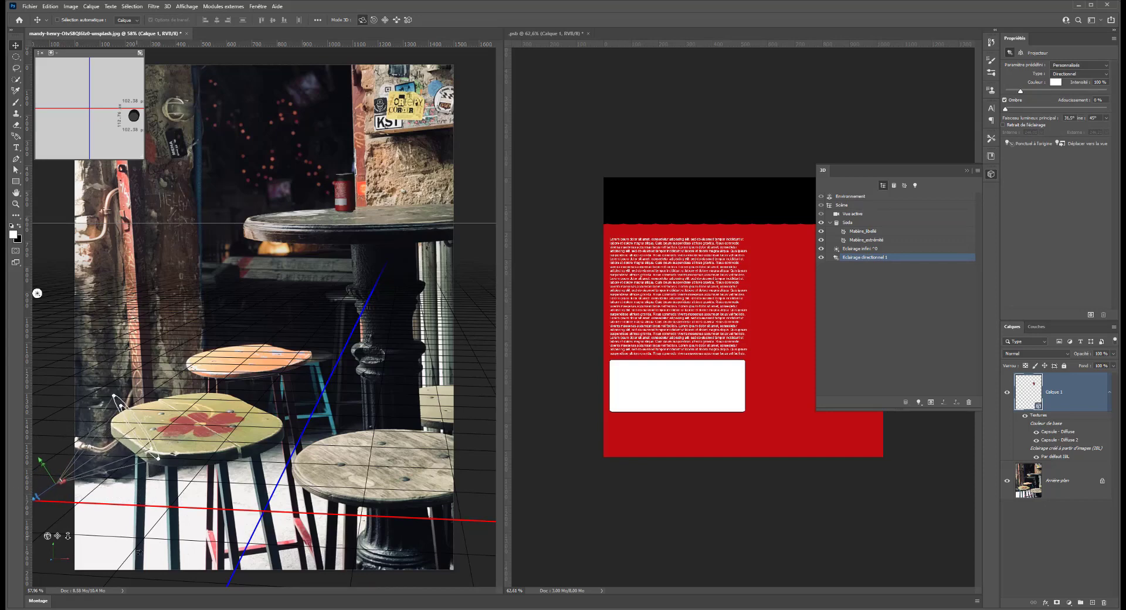
pyautogui.moveTo(125, 440); pyautogui.dragTo(110, 405)
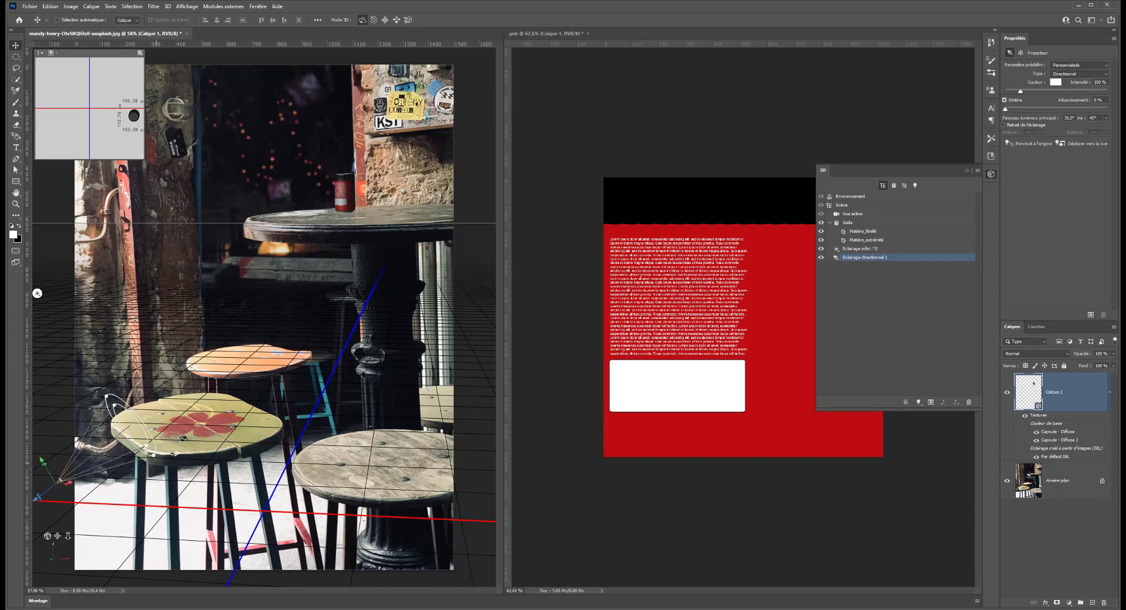
pyautogui.click(1062, 144)
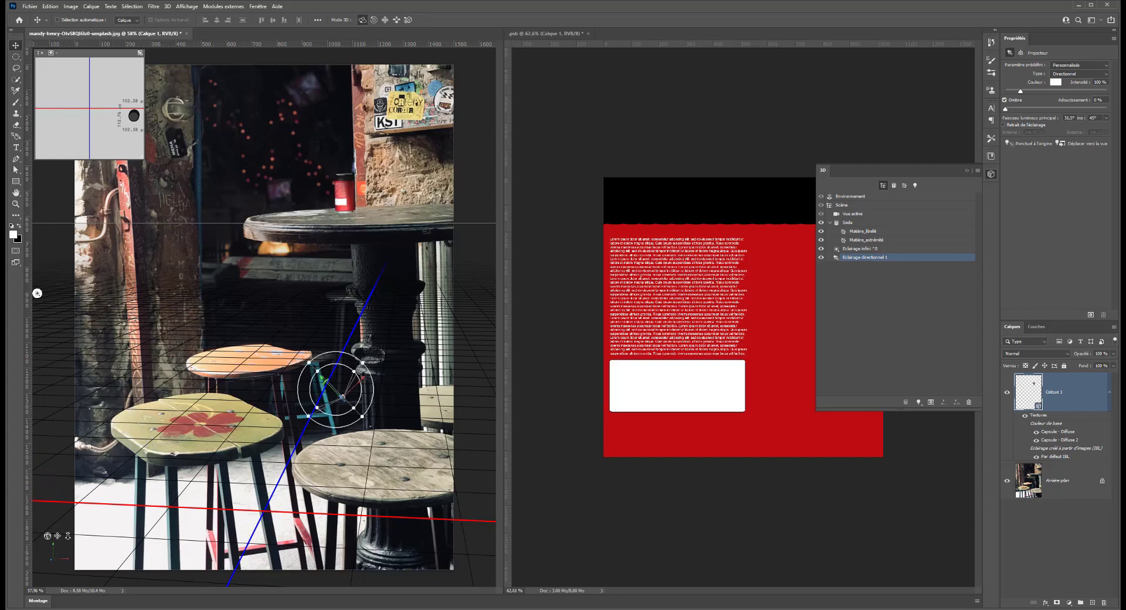
# Rotate and move the directional light to tabletop height beside the can, aim its cone at the can, and soften its shadow.
pyautogui.moveTo(339, 359); pyautogui.dragTo(280, 387)
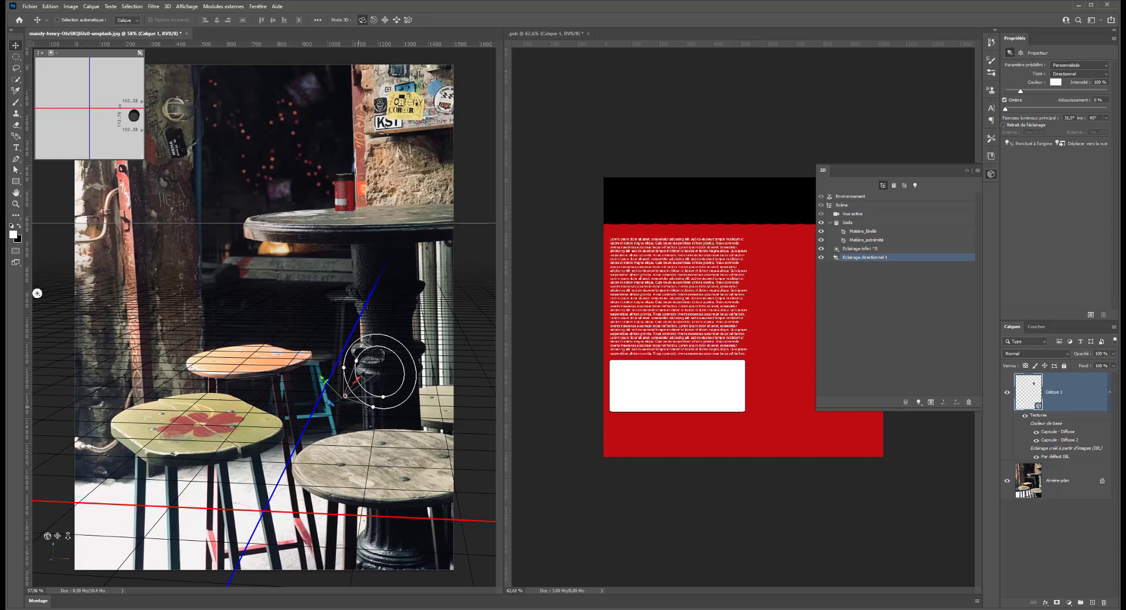
pyautogui.moveTo(322, 379); pyautogui.dragTo(221, 177)
pyautogui.moveTo(268, 219); pyautogui.dragTo(206, 170)
pyautogui.click(207, 172)
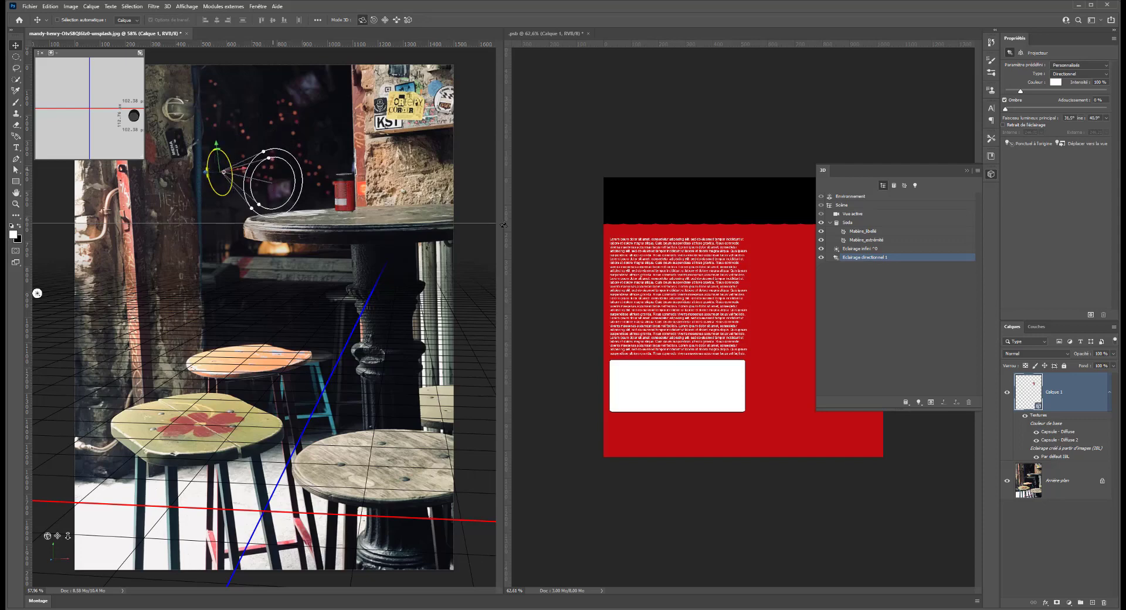
pyautogui.moveTo(1015, 111); pyautogui.dragTo(1025, 109)
# Run a brief test render of the 3D can, stop it early, and close the separate label document.
pyautogui.scroll(5, 356, 193)
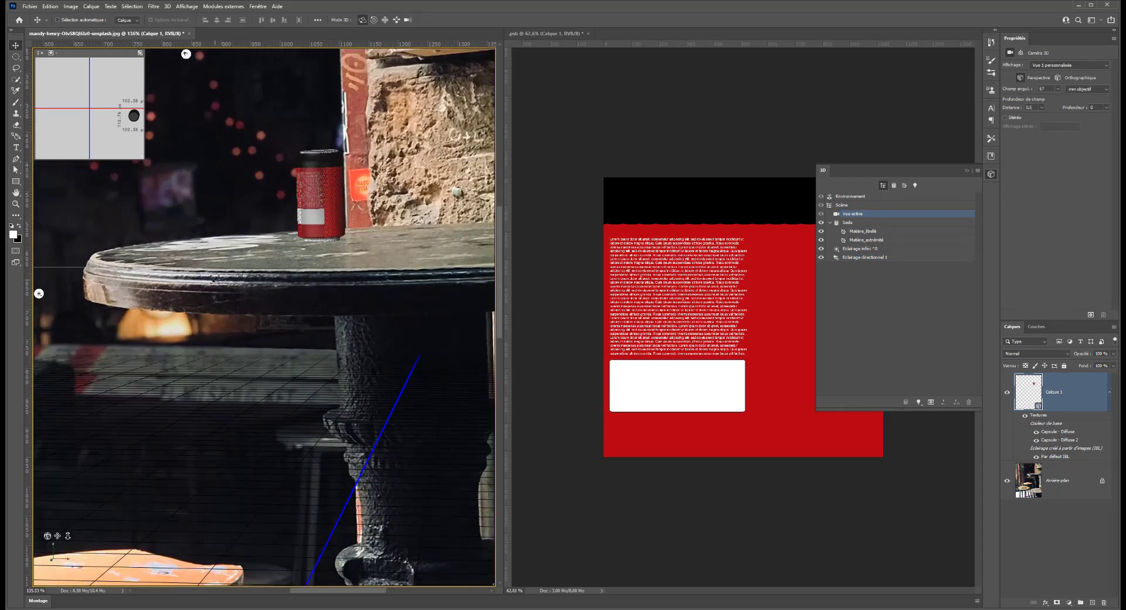
pyautogui.click(931, 403)
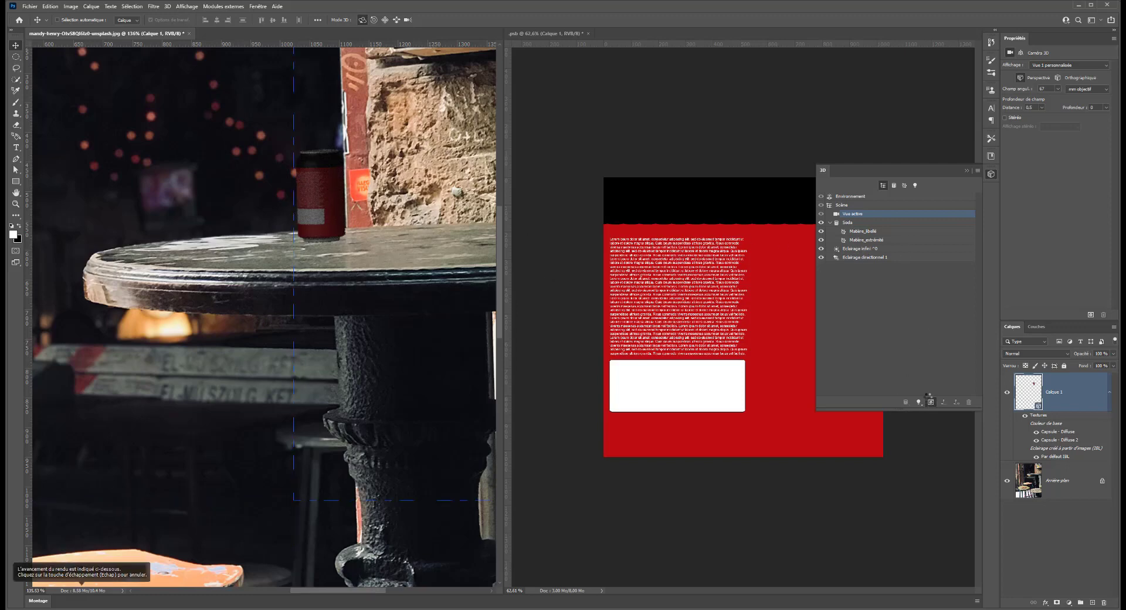
pyautogui.press('Escape')
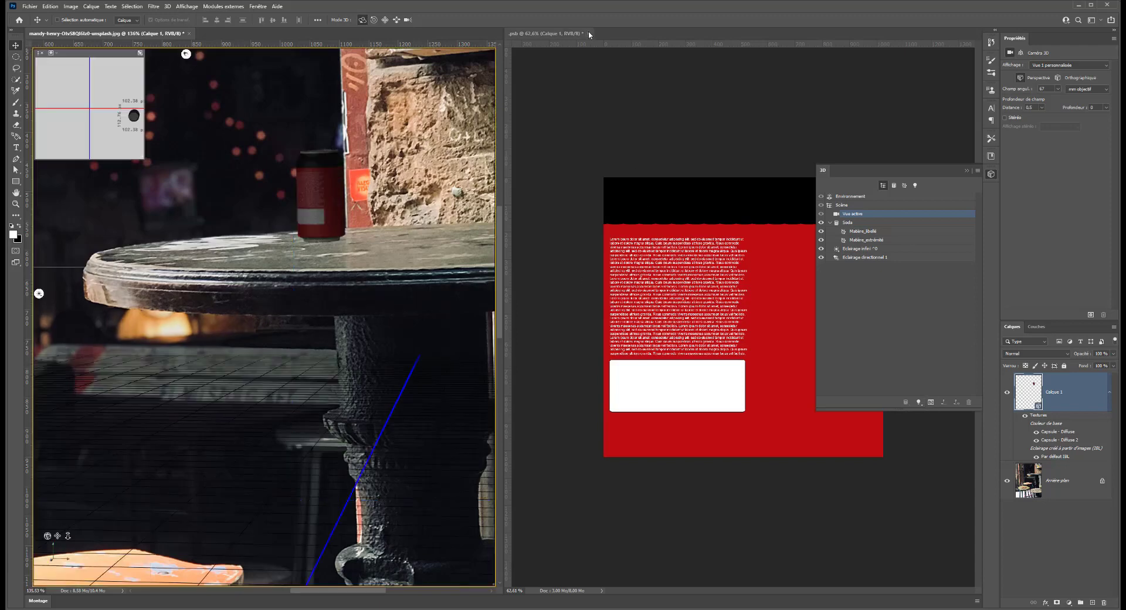
pyautogui.click(590, 33)
pyautogui.click(572, 225)
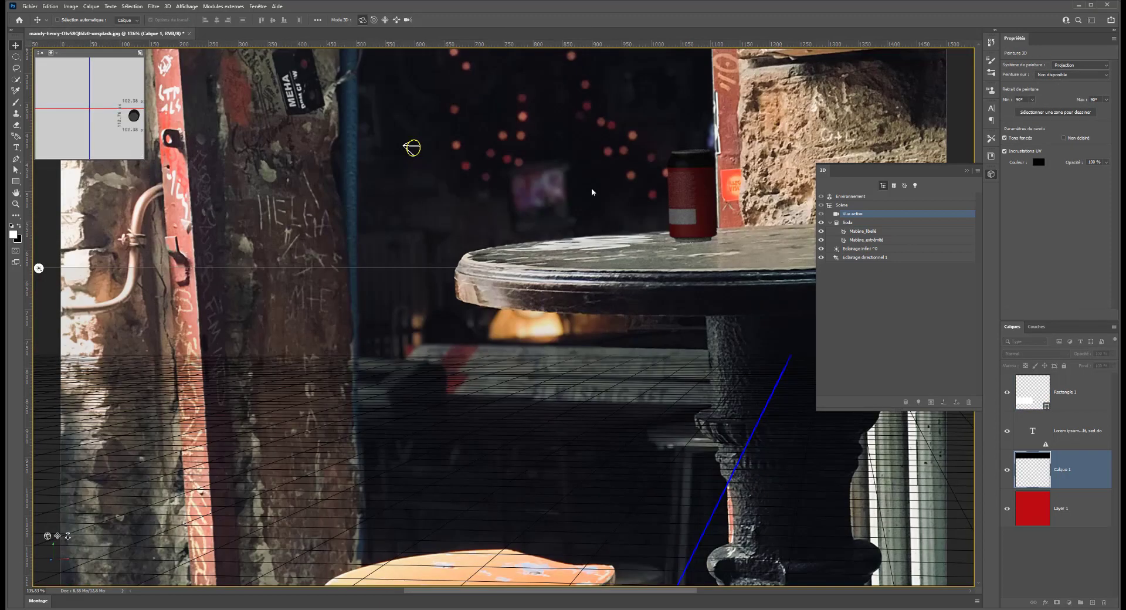
# Raise the directional light's intensity, try a softer shadow, and delete that light from the scene.
pyautogui.click(411, 147)
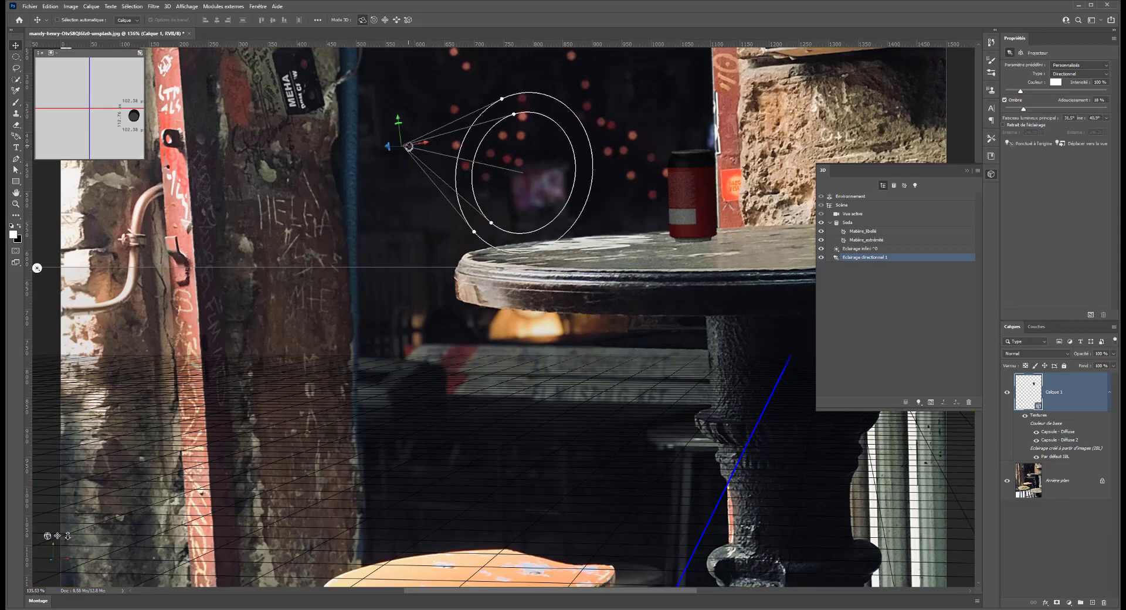
pyautogui.moveTo(1036, 92)
pyautogui.mouseDown()
pyautogui.moveTo(1049, 91)
pyautogui.moveTo(1035, 91)
pyautogui.mouseUp()
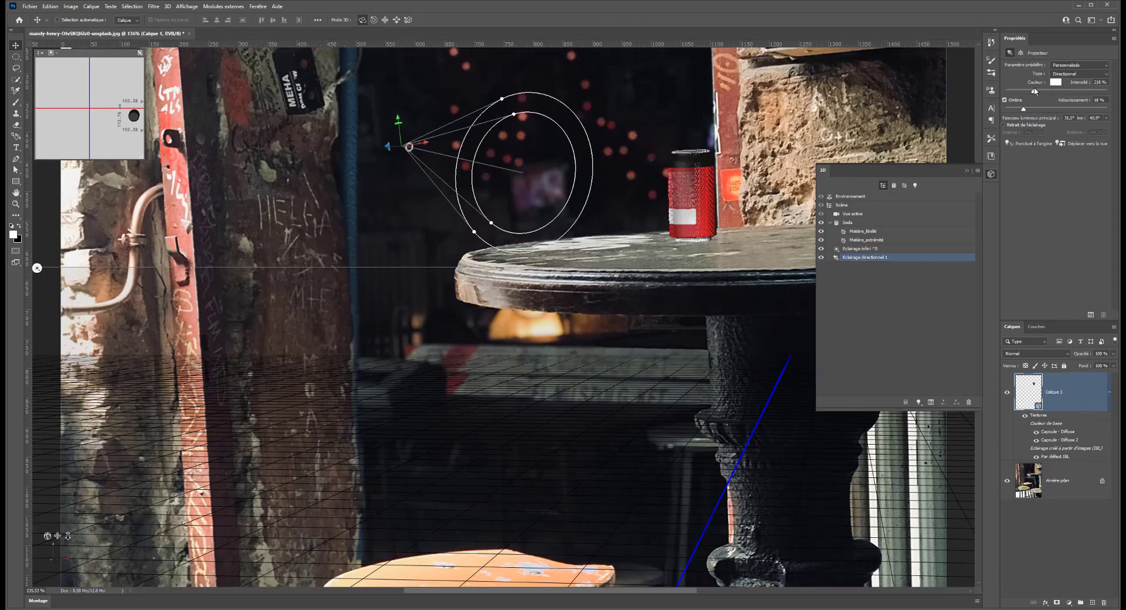
pyautogui.moveTo(1017, 110); pyautogui.dragTo(1028, 109)
pyautogui.click(969, 404)
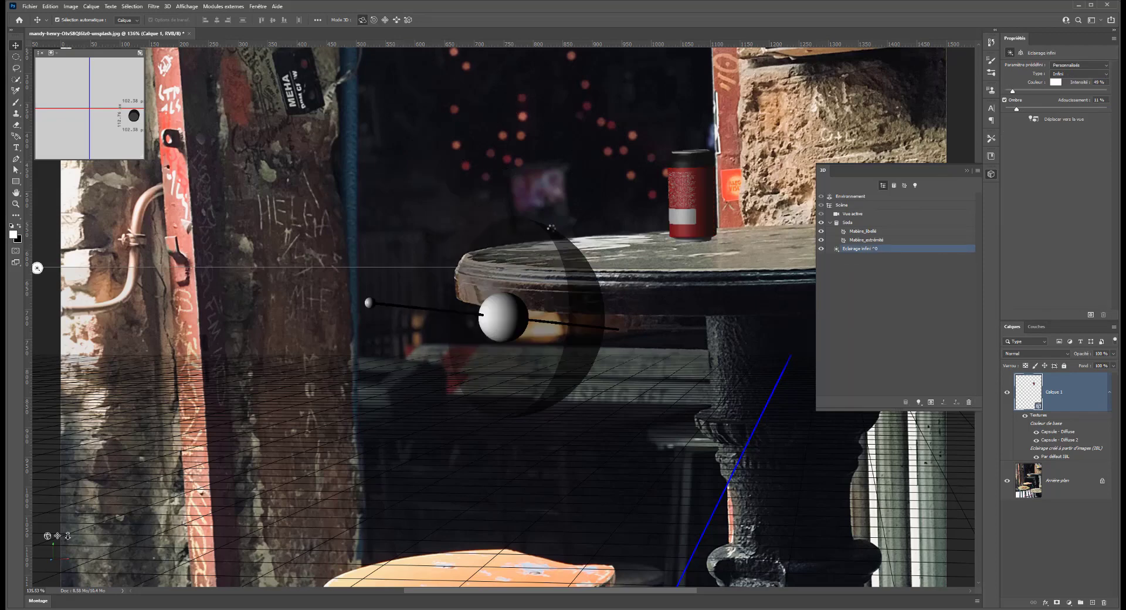
# Set the infinite light's shadow softness to 17% and return to the active camera view.
pyautogui.click(710, 246)
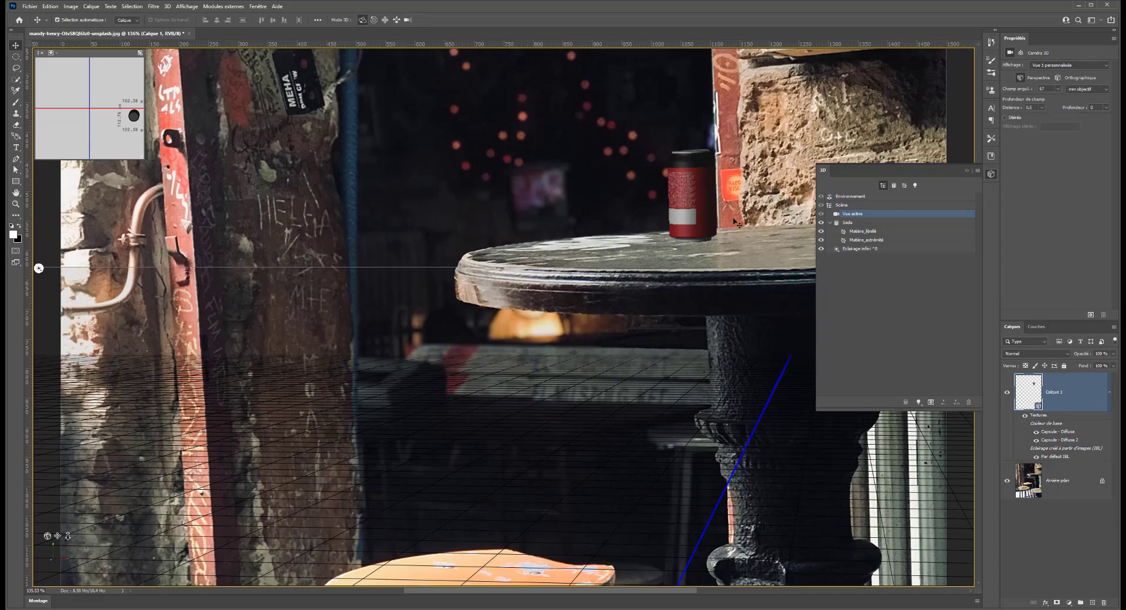
pyautogui.click(878, 249)
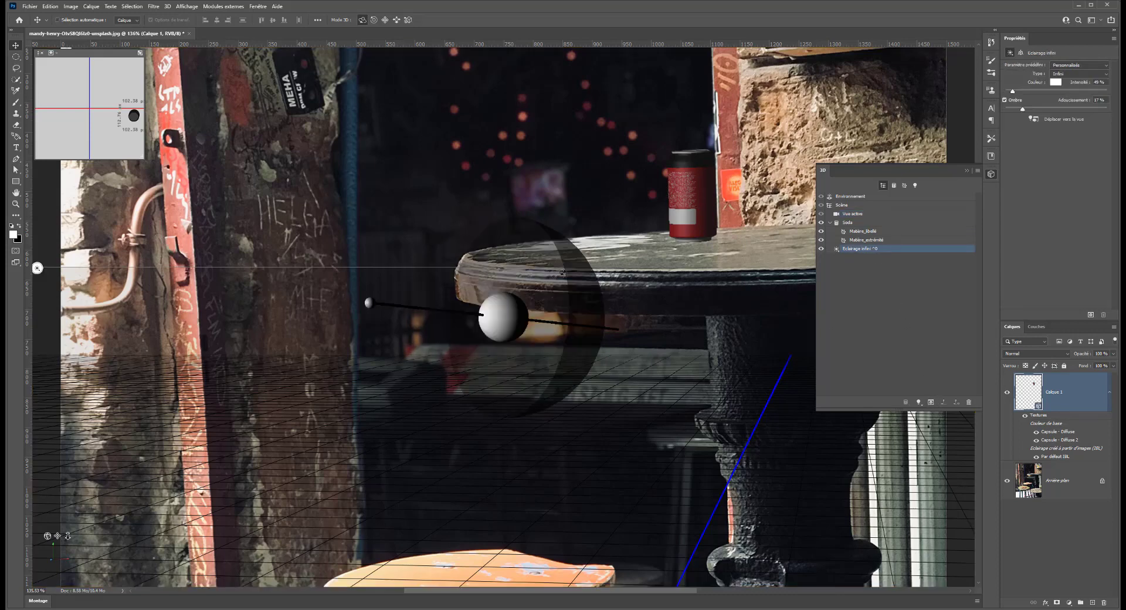
pyautogui.click(631, 277)
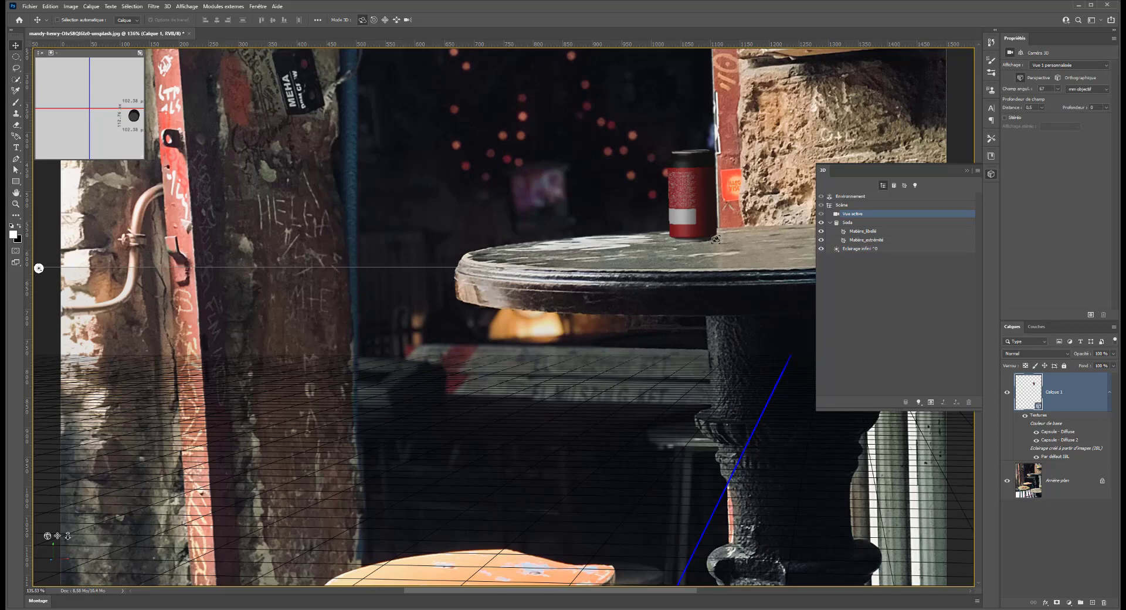
# Add a new empty layer directly above the background photo, beneath the 3D can layer.
pyautogui.click(1071, 485)
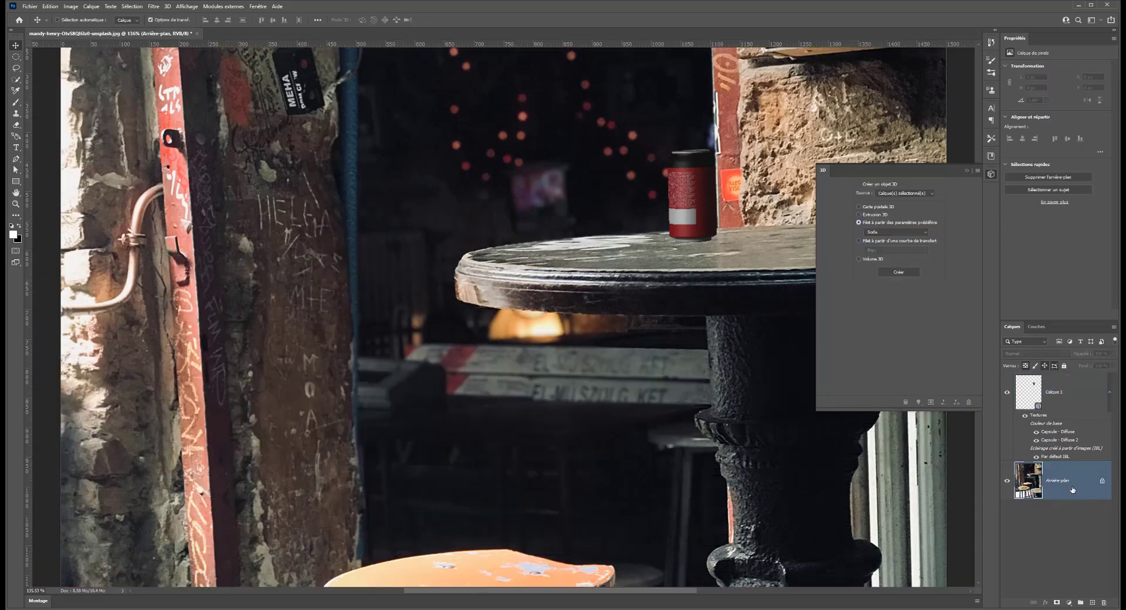
pyautogui.moveTo(707, 282); pyautogui.dragTo(464, 367)
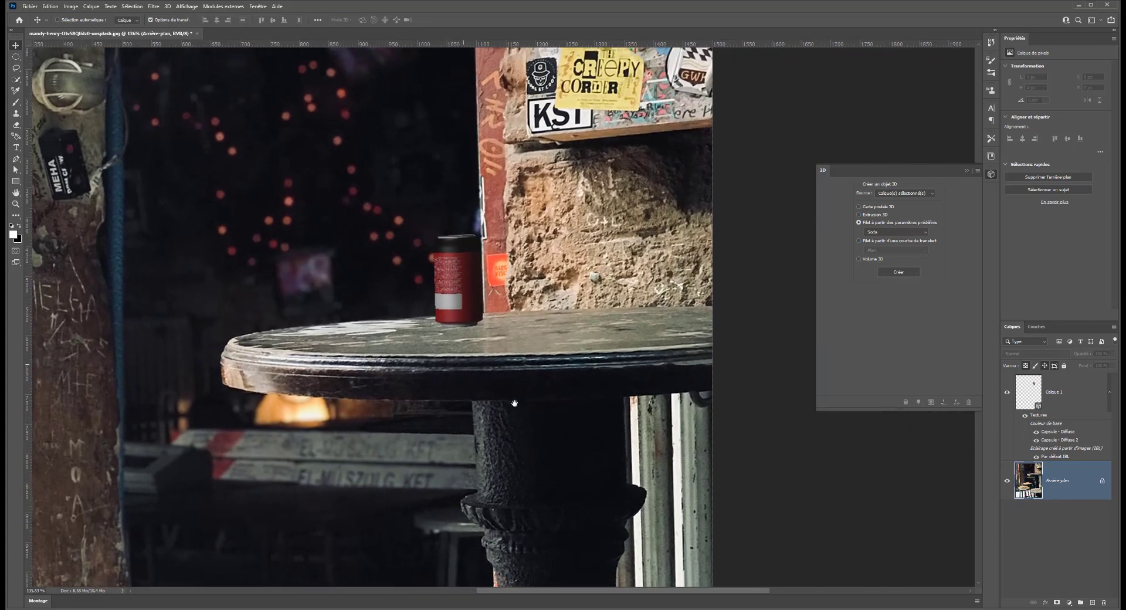
pyautogui.click(1038, 395)
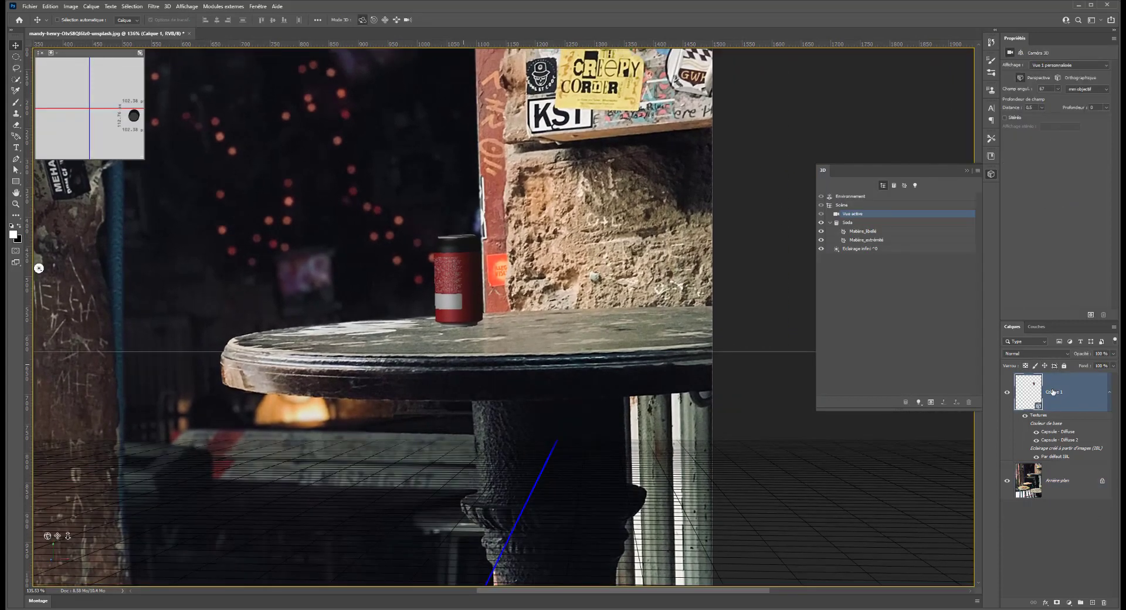
pyautogui.click(1065, 483)
pyautogui.click(1092, 603)
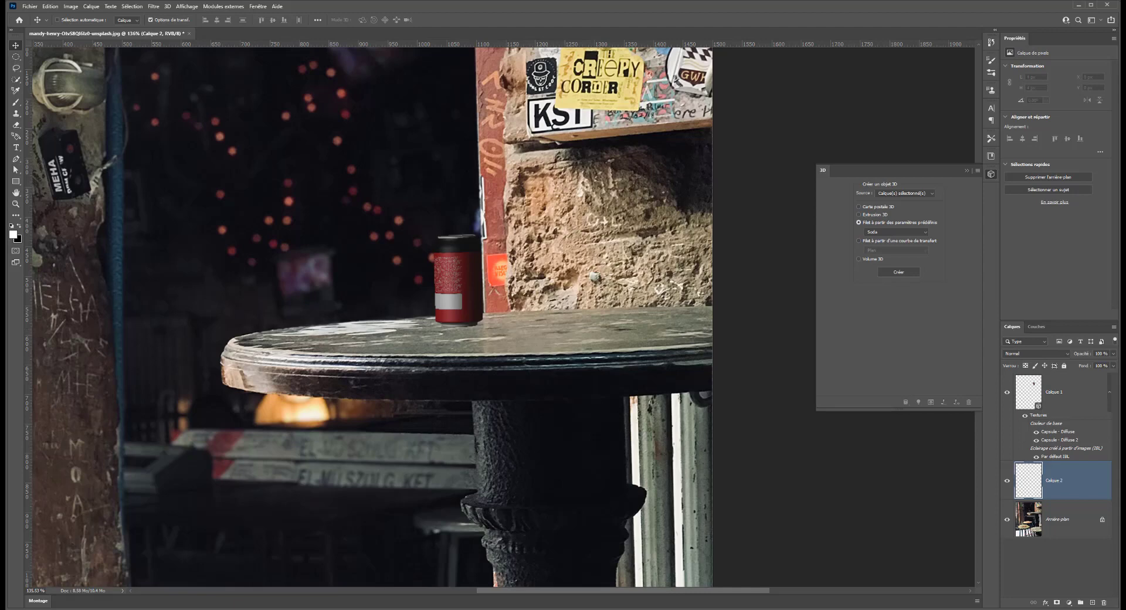
# Try painting a black shadow on the table beside the can with the Brush, lowering its hardness, and undo the strokes.
pyautogui.click(16, 102)
pyautogui.click(19, 226)
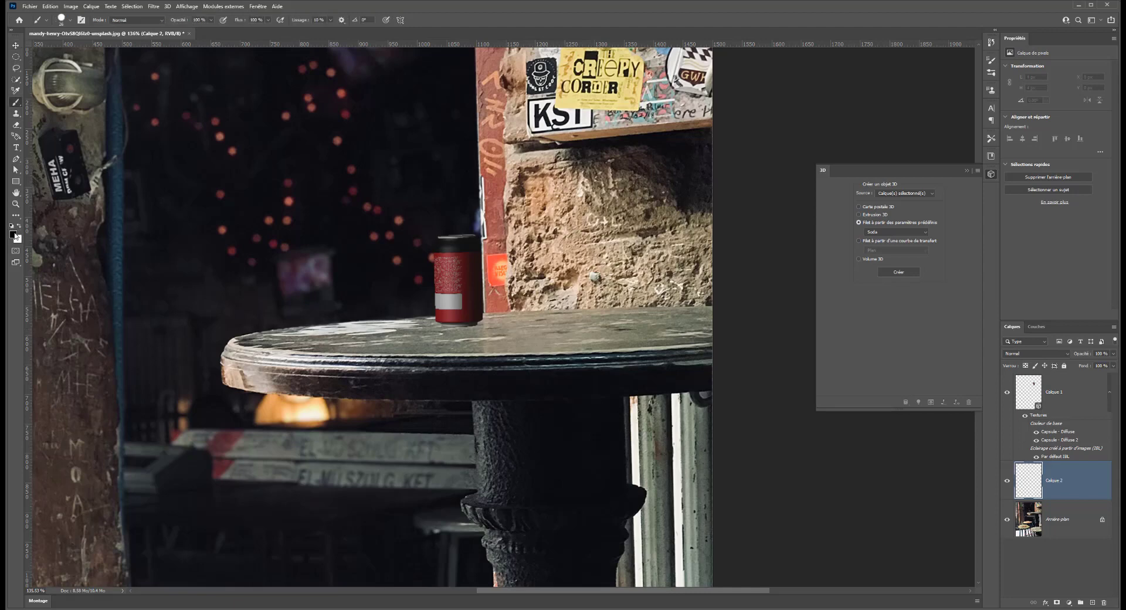
pyautogui.click(13, 235)
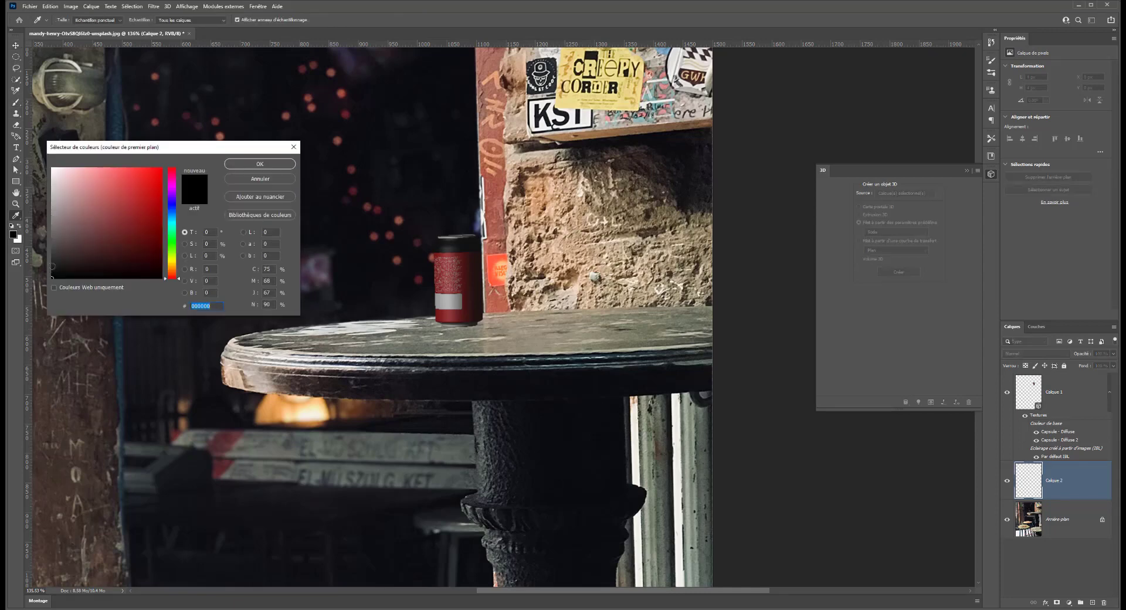
pyautogui.press('Return')
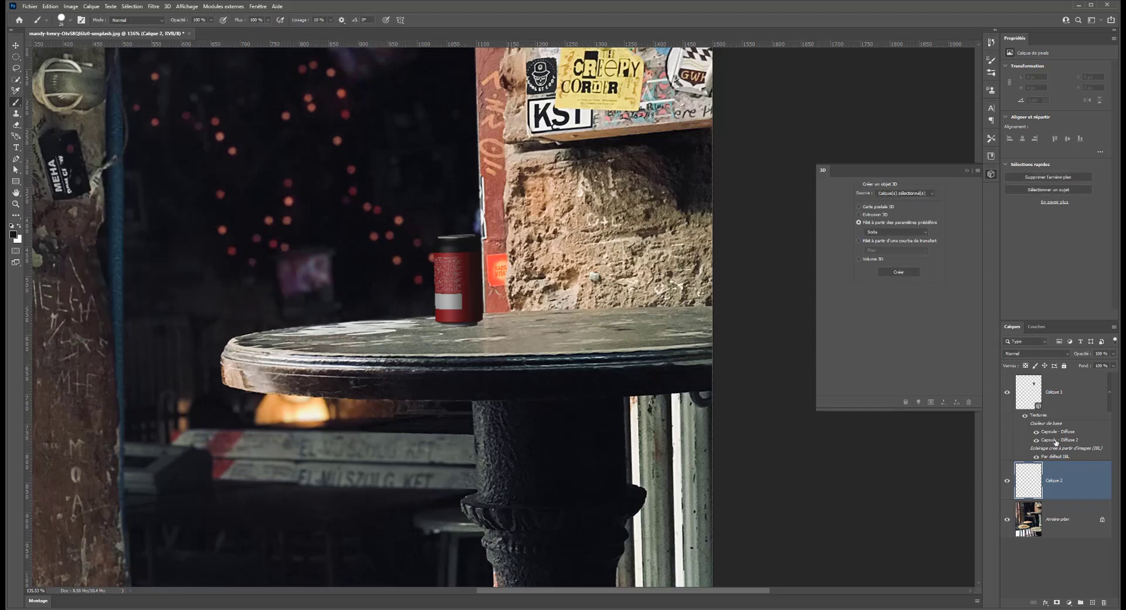
pyautogui.moveTo(469, 325); pyautogui.dragTo(508, 322)
pyautogui.hotkey('ctrl', 'z')
pyautogui.rightClick(549, 320)
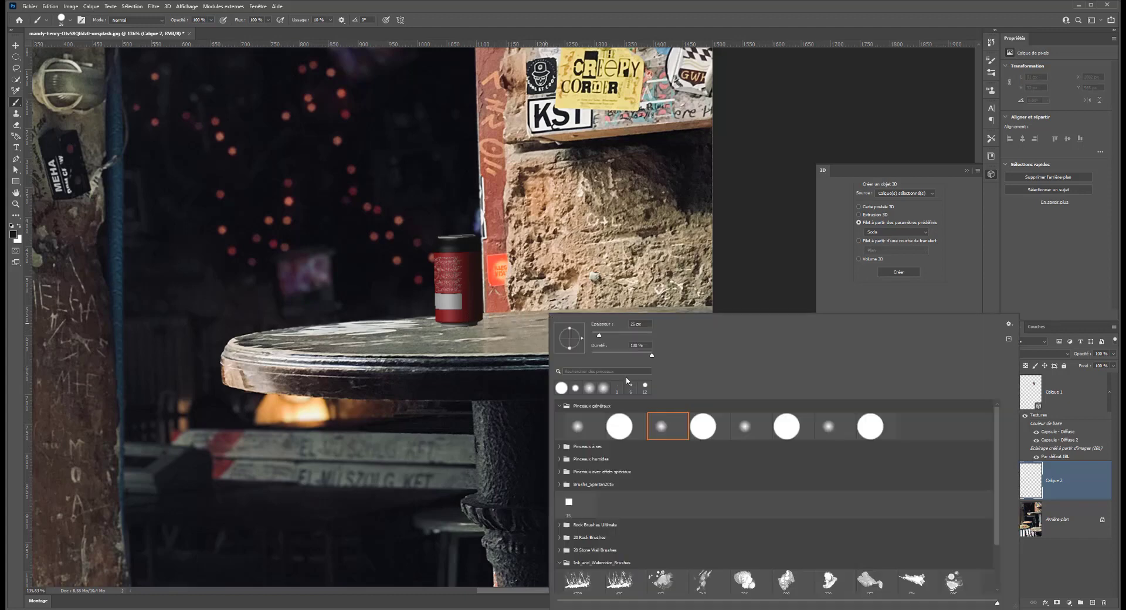
pyautogui.click(603, 354)
pyautogui.moveTo(489, 323)
pyautogui.mouseDown()
pyautogui.moveTo(518, 324)
pyautogui.moveTo(502, 325)
pyautogui.mouseUp()
pyautogui.hotkey('ctrl', 'z')
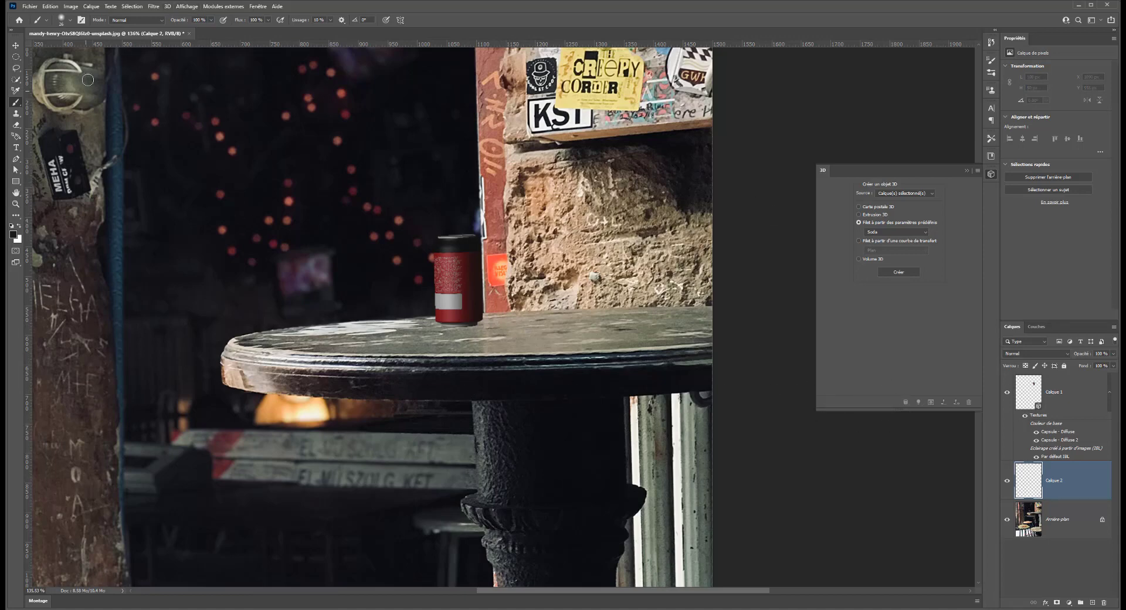
# Try converting the empty layer into a 3D postcard and orbiting it, and undo the conversion.
pyautogui.click(902, 232)
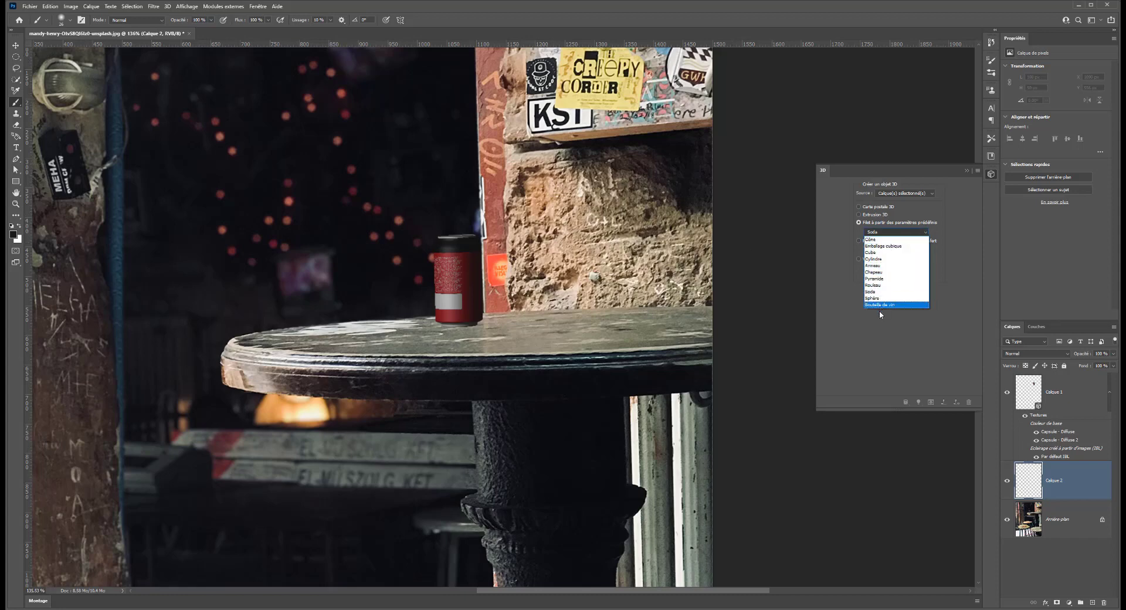
pyautogui.click(870, 207)
pyautogui.click(864, 210)
pyautogui.click(896, 271)
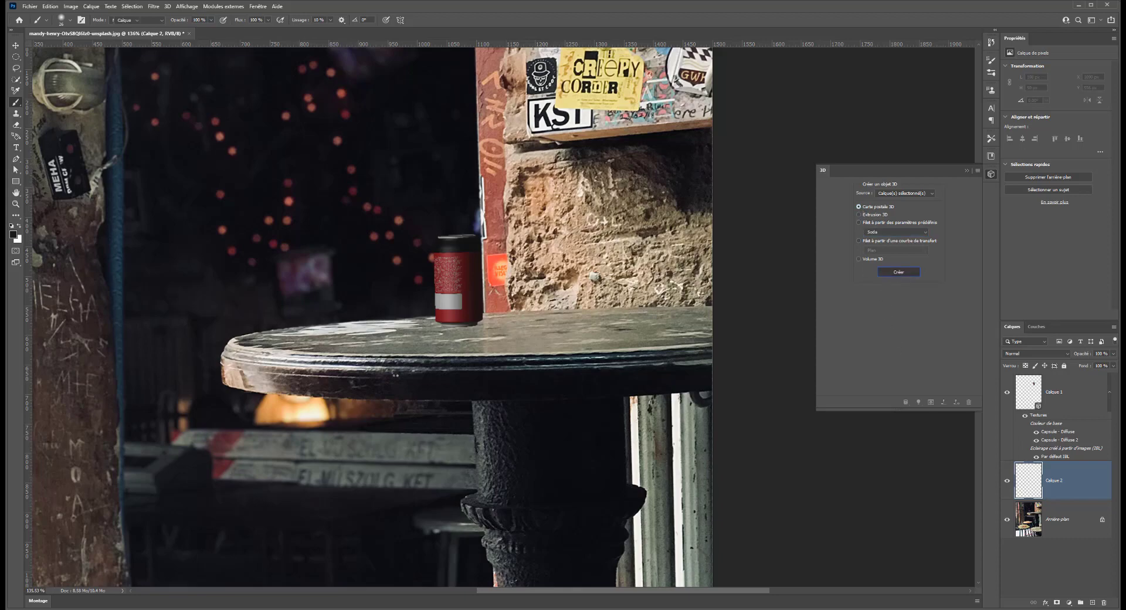
pyautogui.scroll(-9, 518, 290)
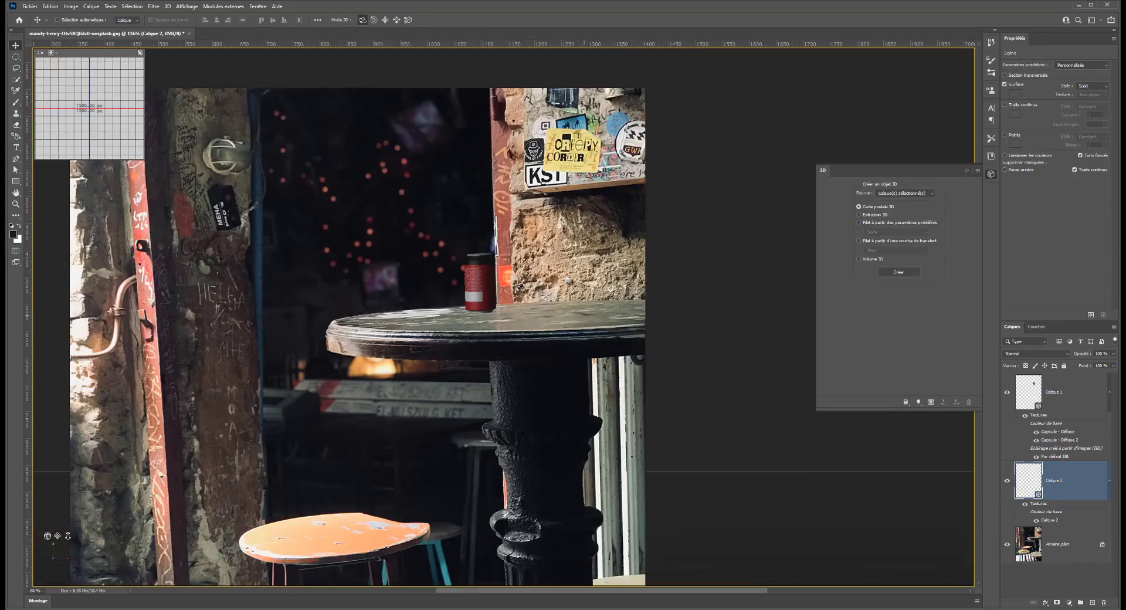
pyautogui.scroll(-3, 557, 388)
pyautogui.moveTo(555, 382); pyautogui.dragTo(551, 336)
pyautogui.hotkey('ctrl', 'z')
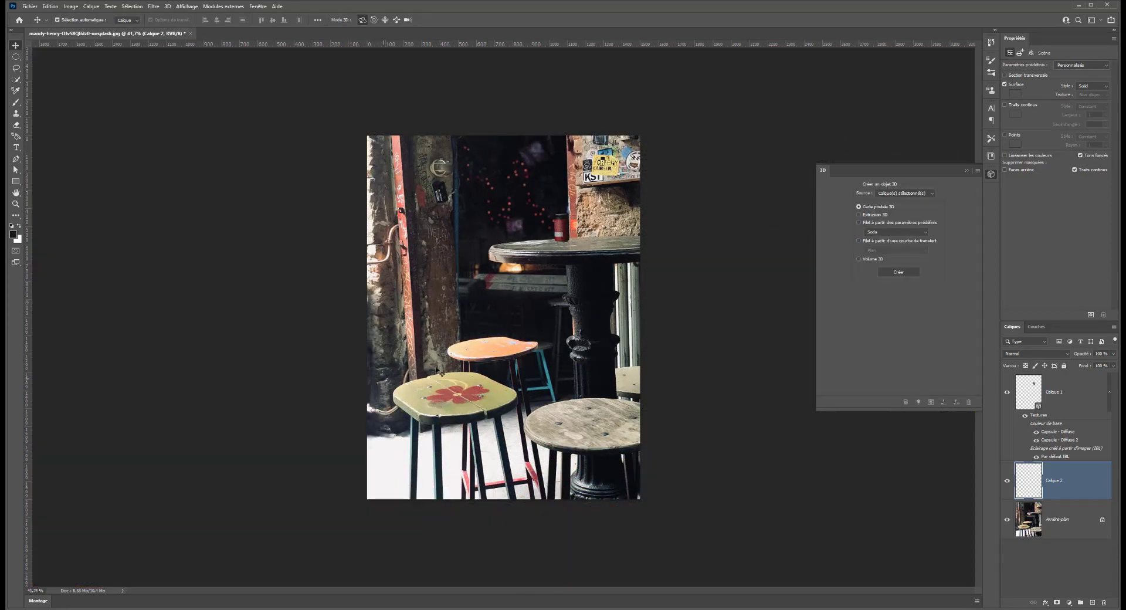
# Use the Vanishing Point filter on the empty shadow layer to define a perspective plane covering the round tabletop under the can.
pyautogui.scroll(6, 622, 240)
pyautogui.moveTo(616, 229); pyautogui.dragTo(460, 342)
pyautogui.moveTo(349, 289); pyautogui.dragTo(340, 291)
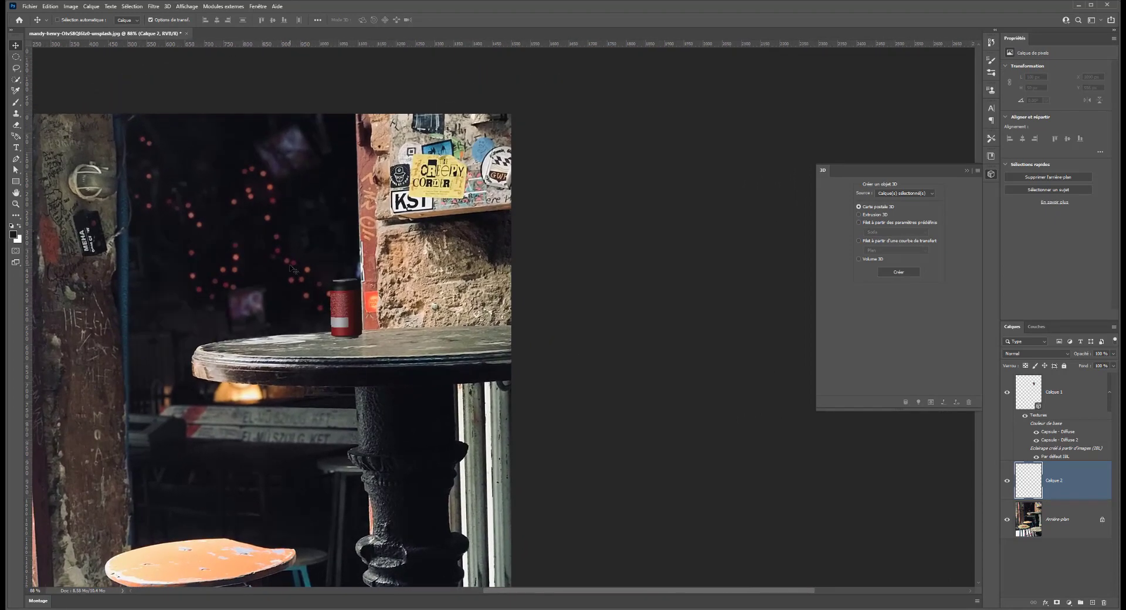
pyautogui.scroll(1, 326, 262)
pyautogui.click(152, 7)
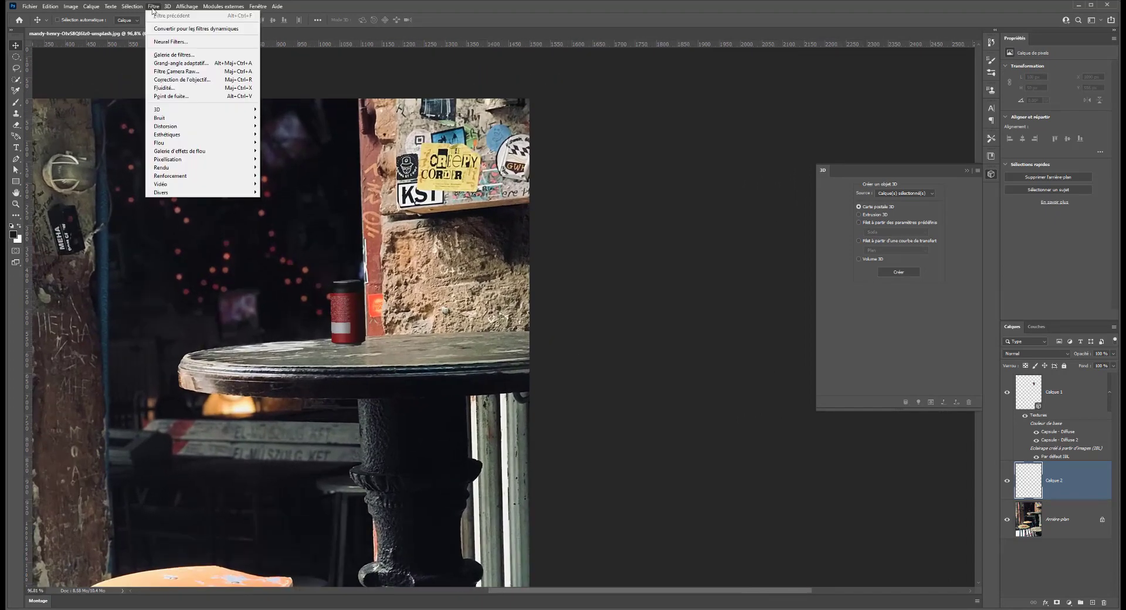
pyautogui.click(170, 96)
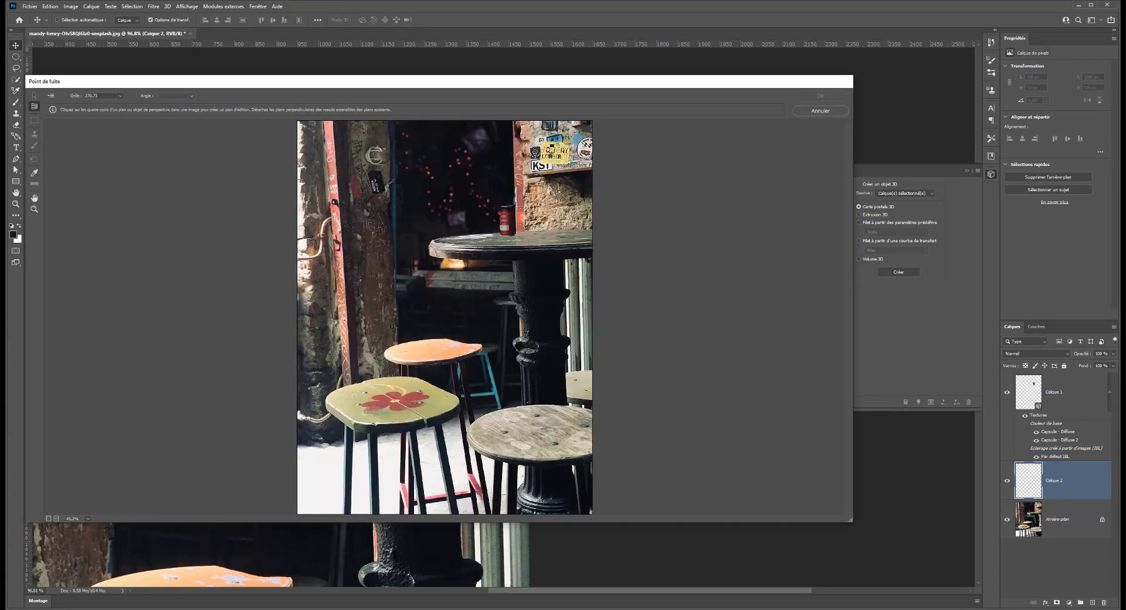
pyautogui.click(505, 235)
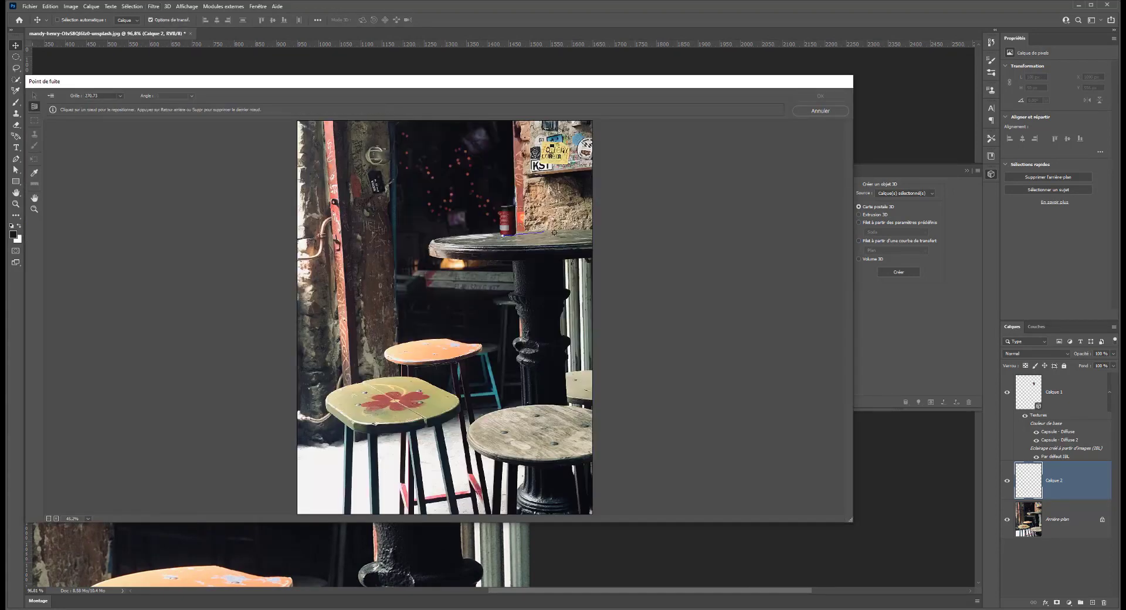
pyautogui.click(599, 234)
pyautogui.click(595, 211)
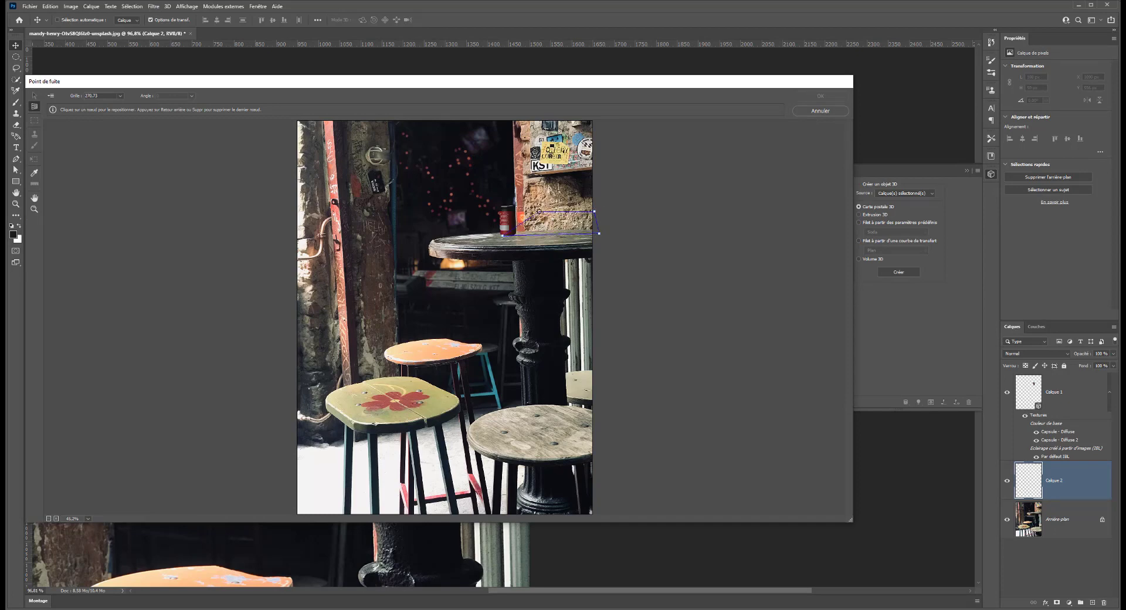
pyautogui.click(502, 216)
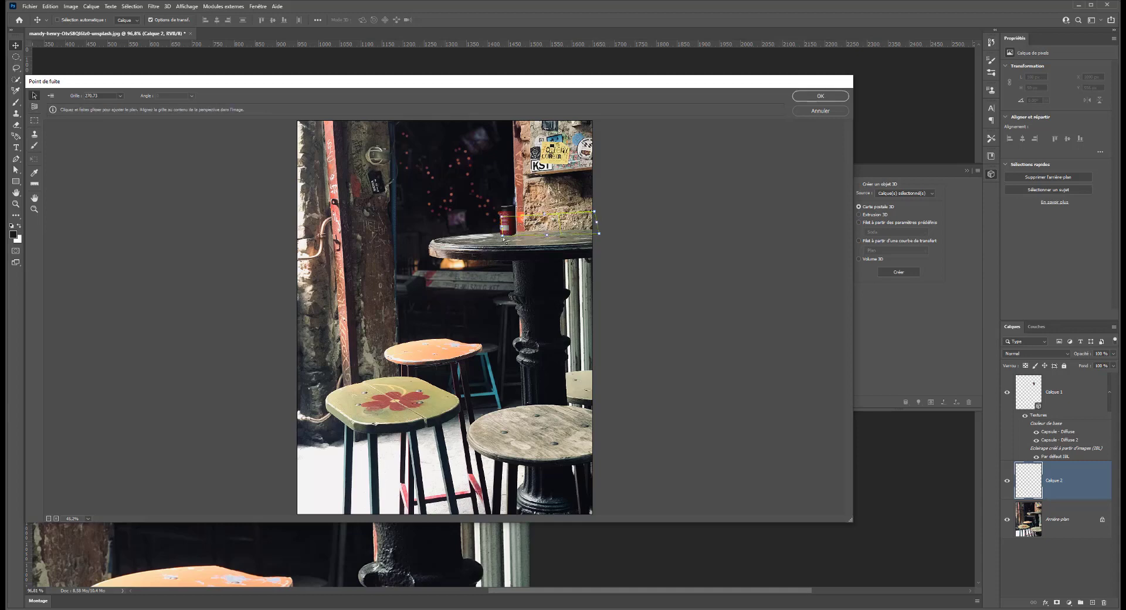
pyautogui.moveTo(599, 234)
pyautogui.mouseDown()
pyautogui.moveTo(607, 241)
pyautogui.moveTo(597, 226)
pyautogui.mouseUp()
pyautogui.moveTo(502, 217); pyautogui.dragTo(464, 233)
pyautogui.moveTo(463, 233); pyautogui.dragTo(436, 243)
# Paint a black shadow beside the can's base with the Vanishing Point brush at reduced opacity, and apply the filter.
pyautogui.click(34, 146)
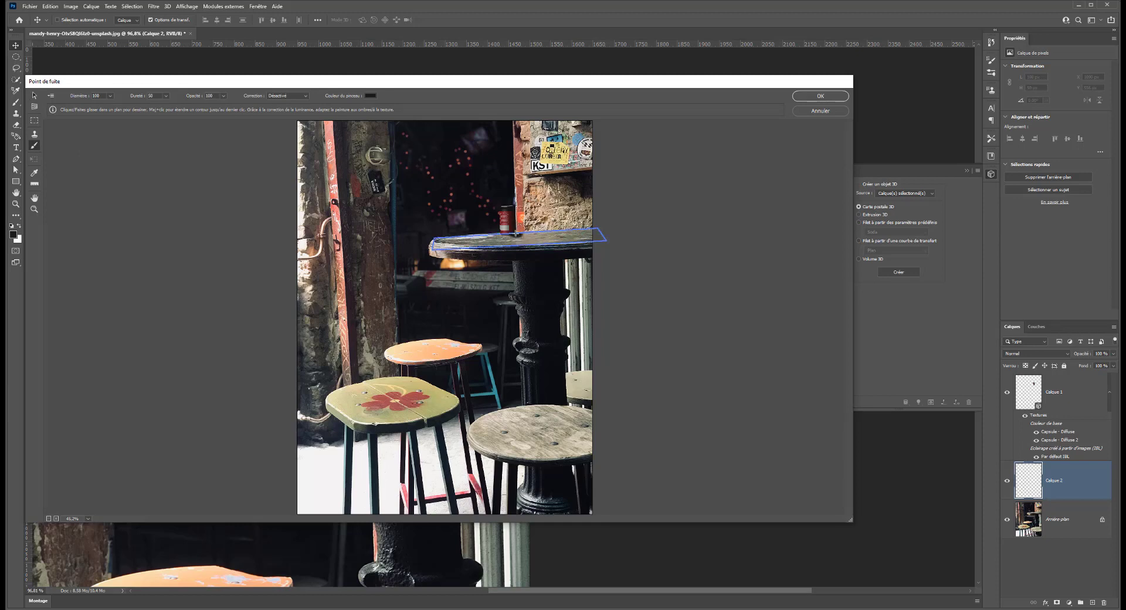
pyautogui.moveTo(524, 233); pyautogui.dragTo(546, 233)
pyautogui.hotkey('ctrl', 'z')
pyautogui.click(222, 96)
pyautogui.moveTo(226, 108); pyautogui.dragTo(193, 109)
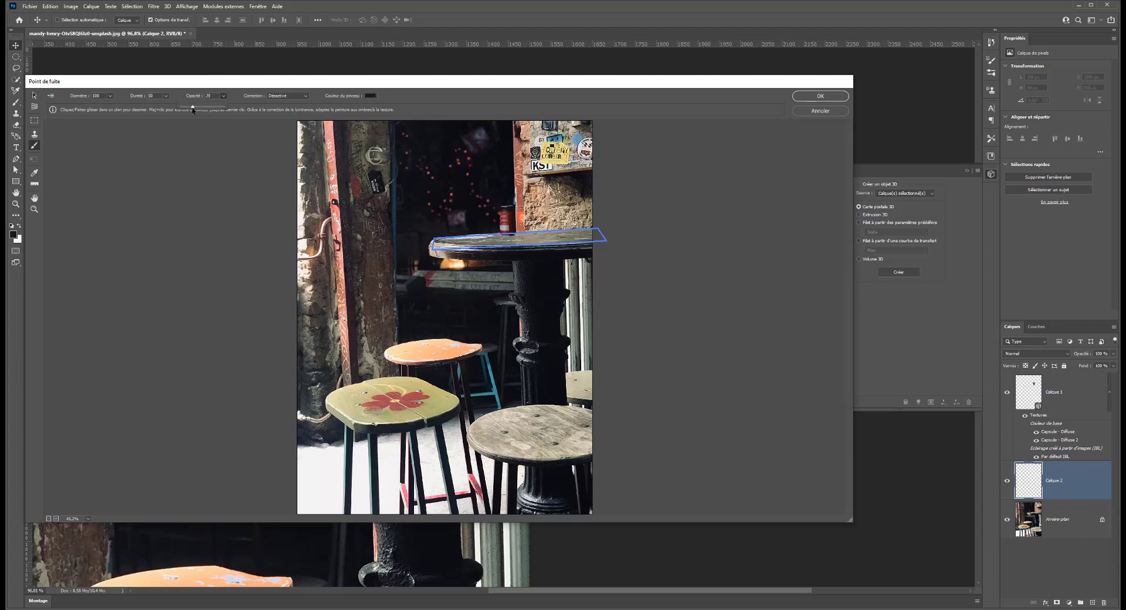
pyautogui.click(521, 236)
pyautogui.click(819, 97)
# Hide the transform outline and toggle the shadow layer's visibility to compare the tabletop with and without the painted shadow.
pyautogui.scroll(3, 387, 308)
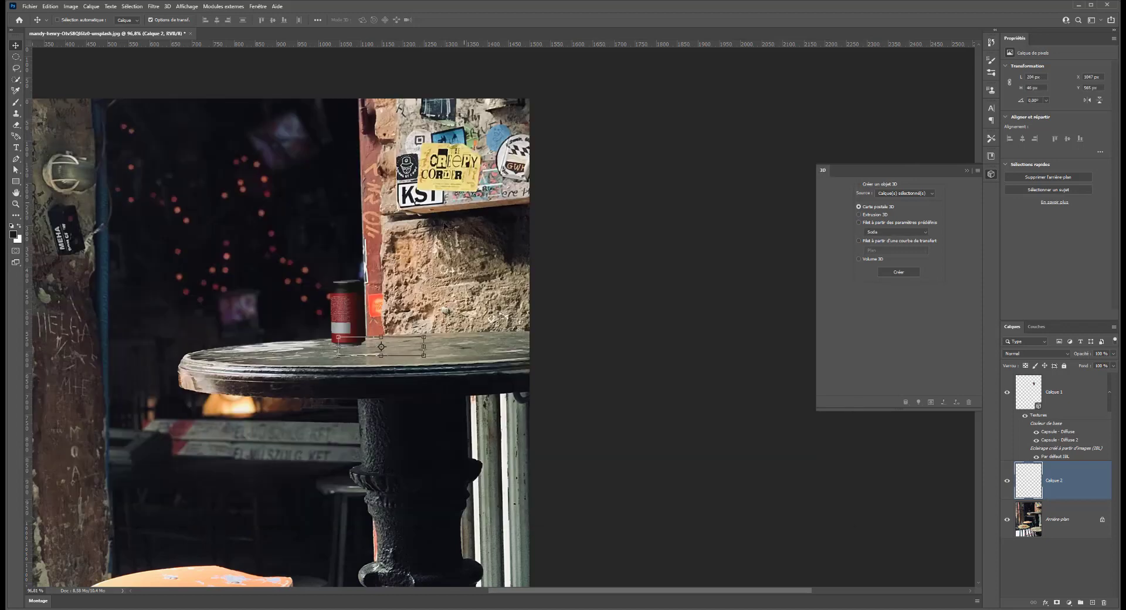
pyautogui.hotkey('ctrl', 'h')
pyautogui.click(1006, 481)
pyautogui.click(1007, 480)
pyautogui.click(1007, 480)
pyautogui.click(1007, 481)
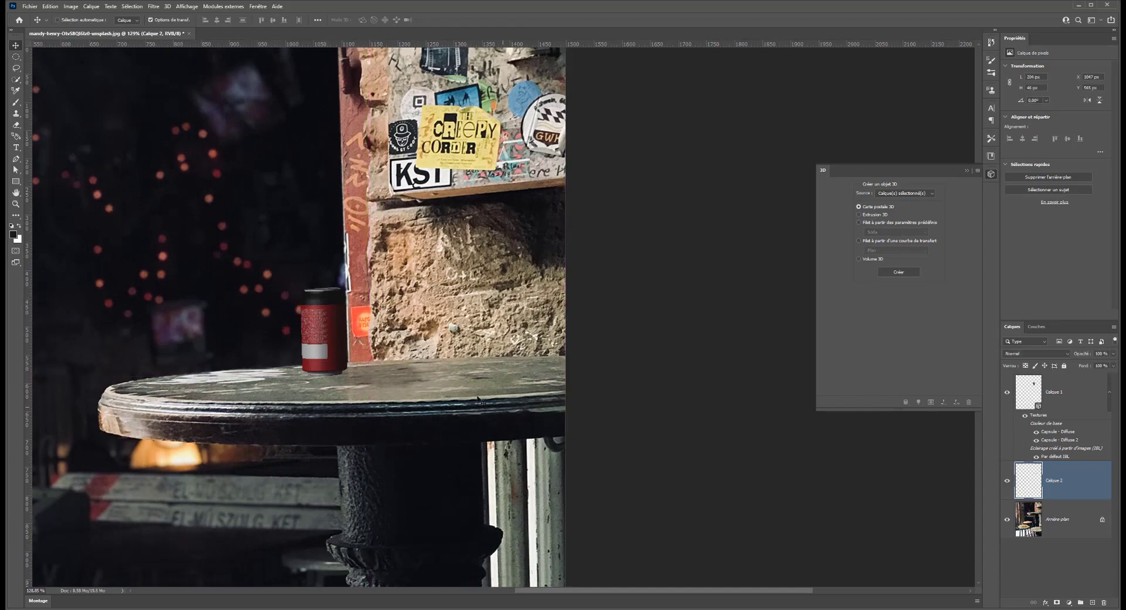
pyautogui.scroll(-5, 511, 412)
pyautogui.scroll(5, 522, 348)
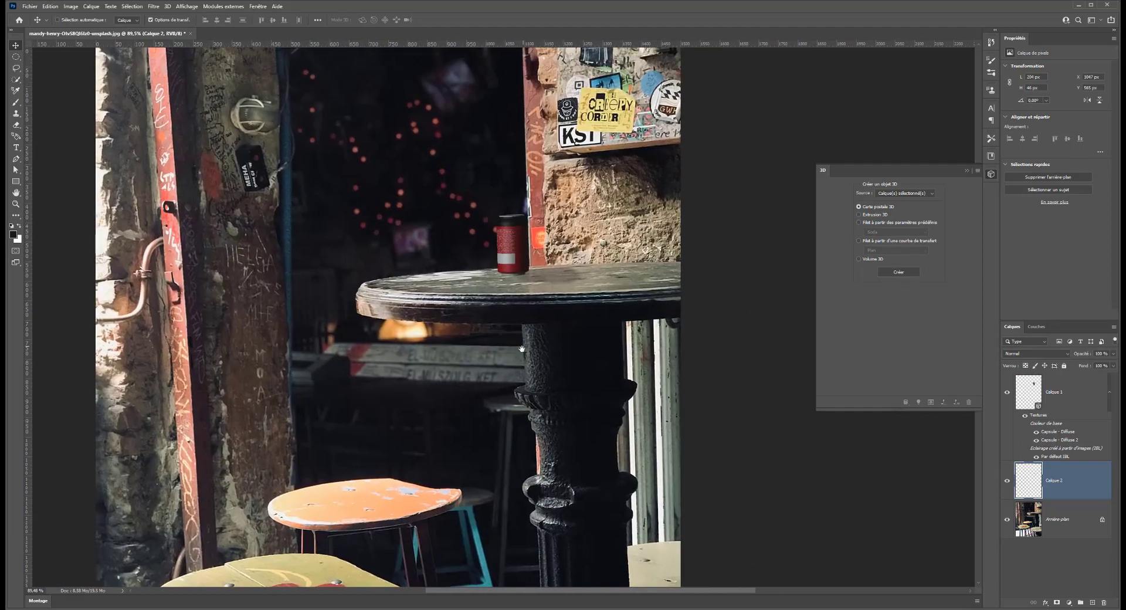
# Add a new layer above the 3D can, clip it to the can layer and set its blend mode to Lumière tamisée.
pyautogui.click(1054, 392)
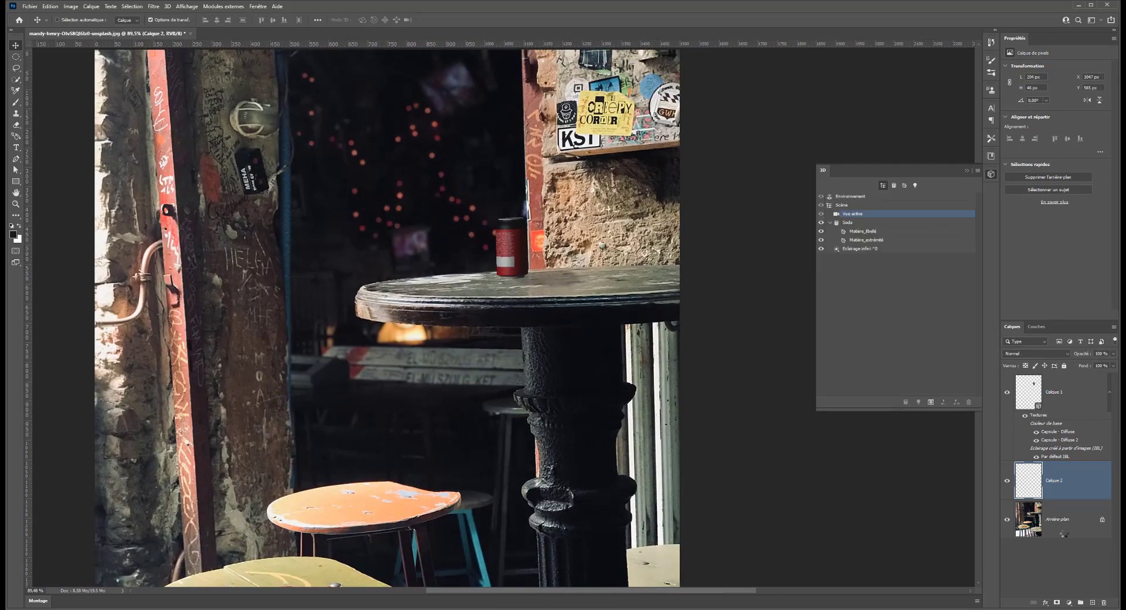
pyautogui.click(1093, 604)
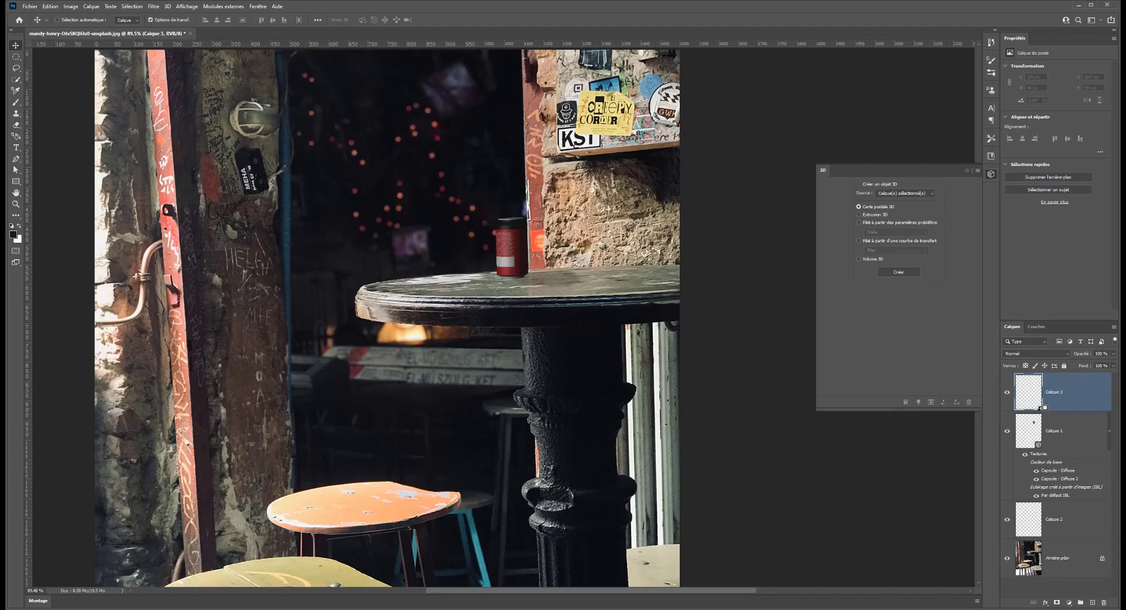
pyautogui.keyDown('alt'); pyautogui.click(1039, 409); pyautogui.keyUp('alt')
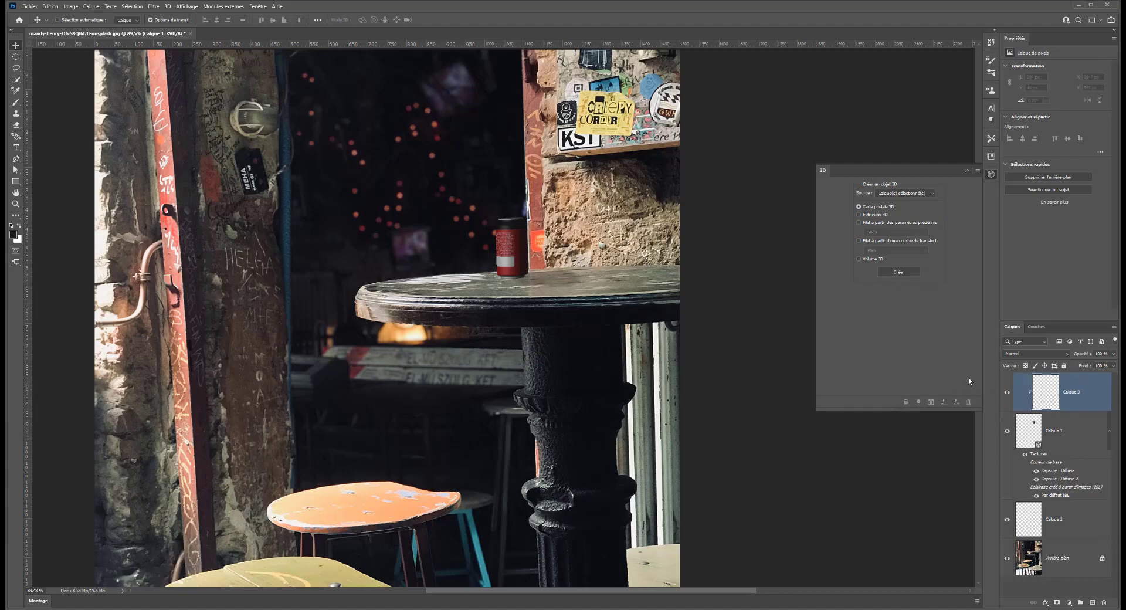
pyautogui.click(1036, 353)
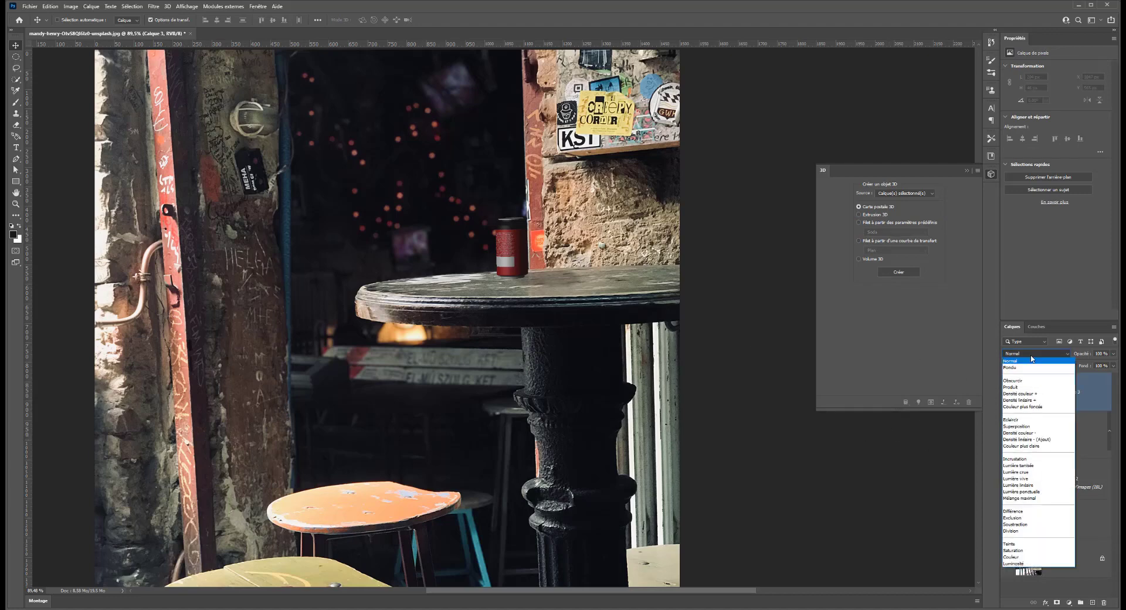
pyautogui.click(1019, 466)
# Choose a light grey foreground colour and brush a highlight along the can's left side on the clipped layer.
pyautogui.click(16, 102)
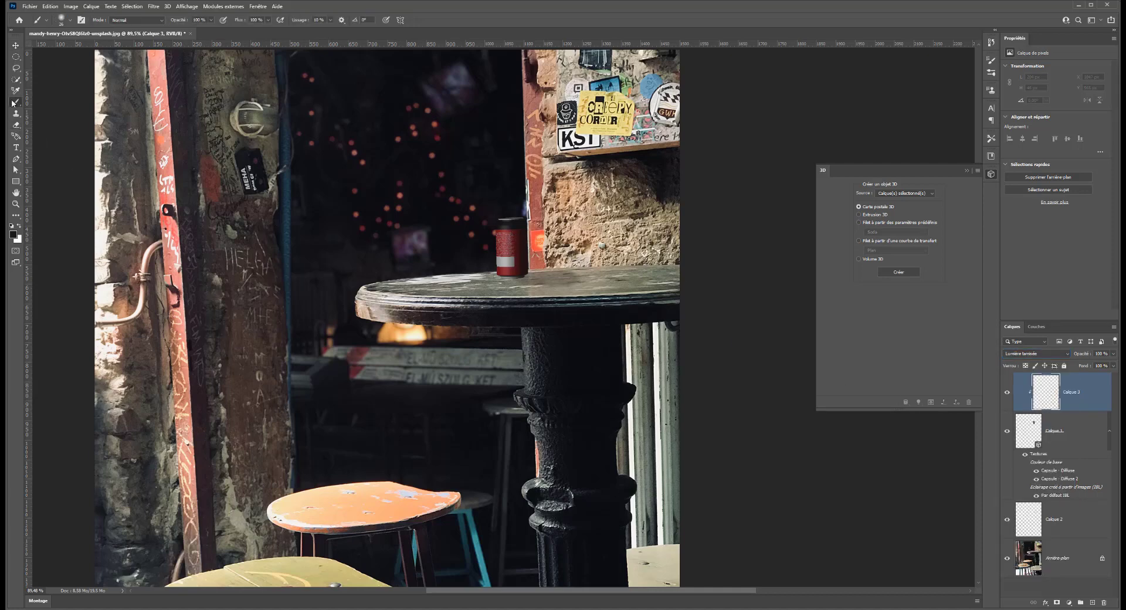
pyautogui.click(479, 216)
pyautogui.press('x')
pyautogui.click(13, 234)
pyautogui.write('cccccc')
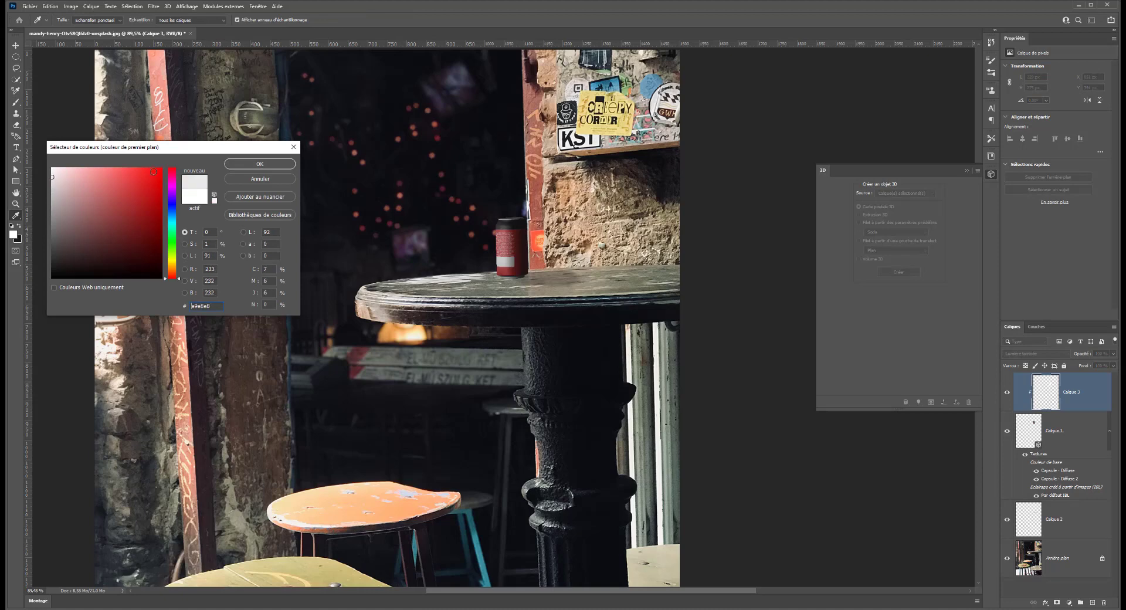
pyautogui.click(260, 162)
pyautogui.moveTo(259, 160)
pyautogui.mouseDown()
pyautogui.moveTo(389, 190)
pyautogui.moveTo(490, 232)
pyautogui.mouseUp()
# Switch the brush to black and darken the can's right side on the clipped layer.
pyautogui.press('x')
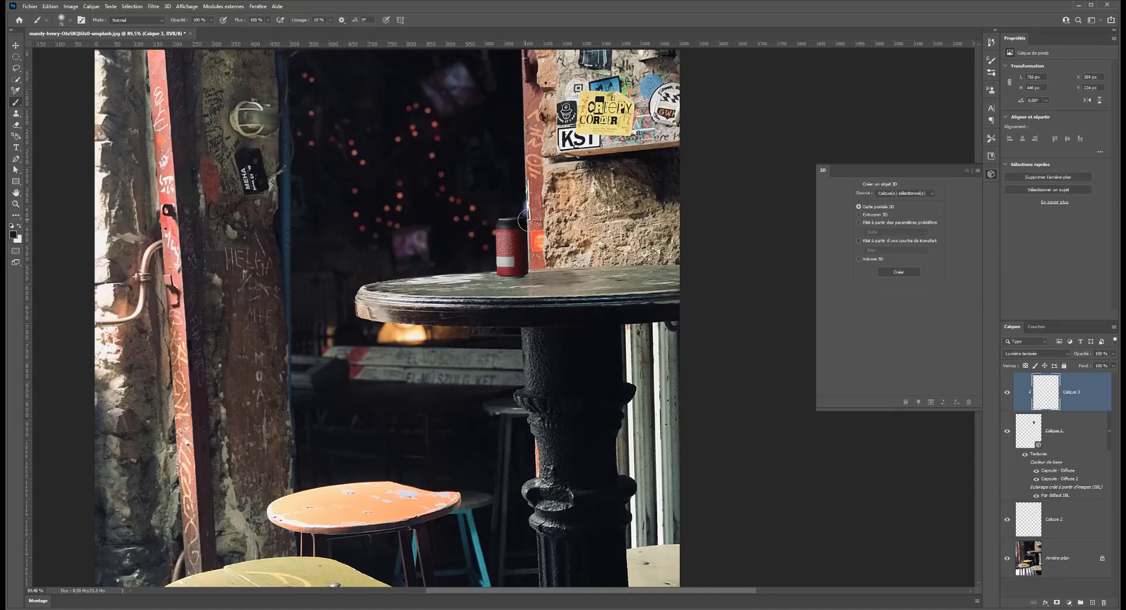
pyautogui.click(538, 253)
pyautogui.scroll(-5, 258, 282)
pyautogui.scroll(1, 256, 279)
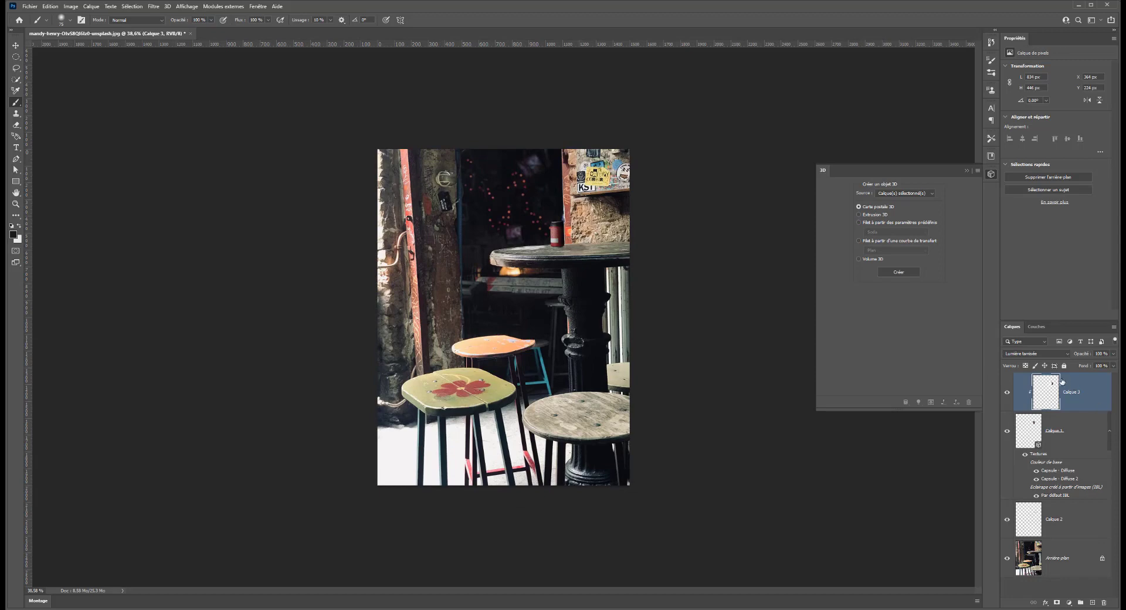
# Convert the can layer and its clipped lighting layer together into one smart object.
pyautogui.keyDown('ctrl'); pyautogui.click(1090, 434); pyautogui.keyUp('ctrl')
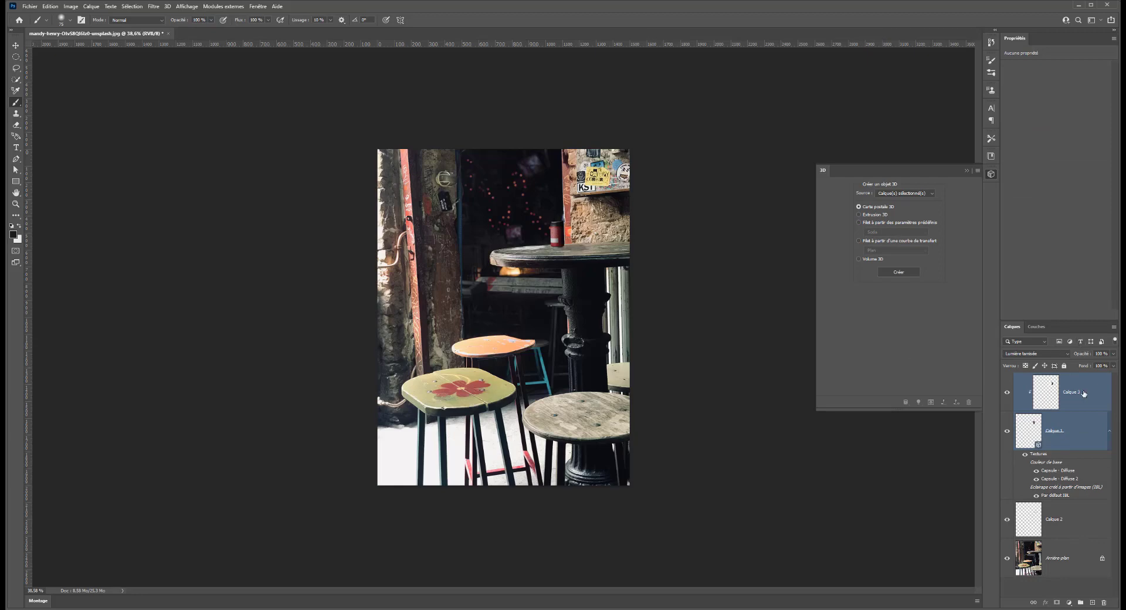
pyautogui.rightClick(1085, 394)
pyautogui.click(1015, 142)
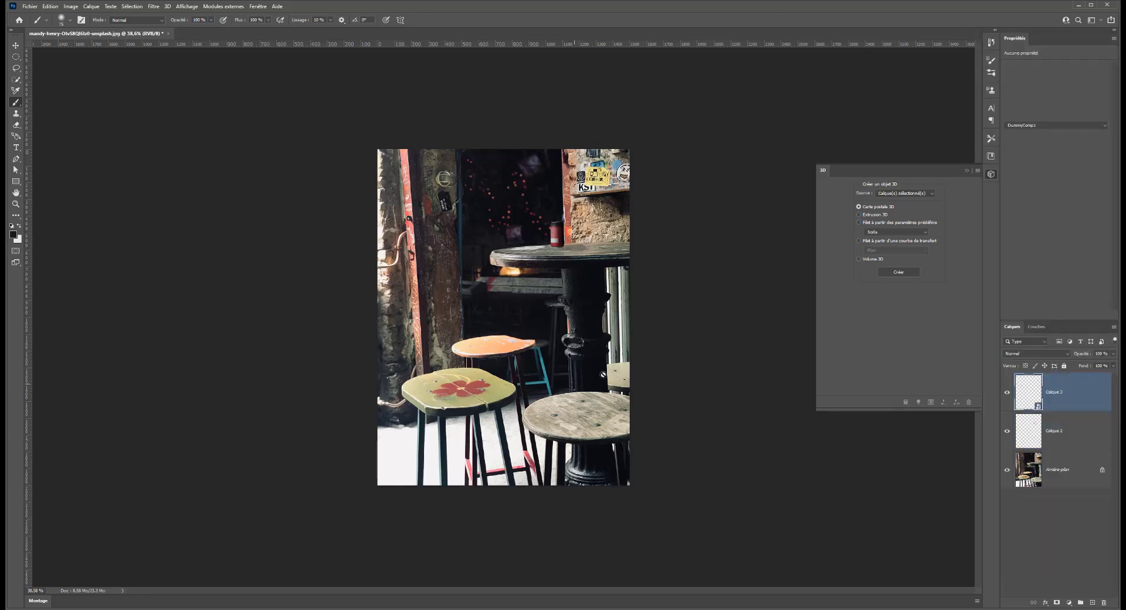
# Start the Field Blur filter on the can smart object, set the default pin's blur to 0 px and delete that pin.
pyautogui.click(154, 6)
pyautogui.moveTo(168, 121)
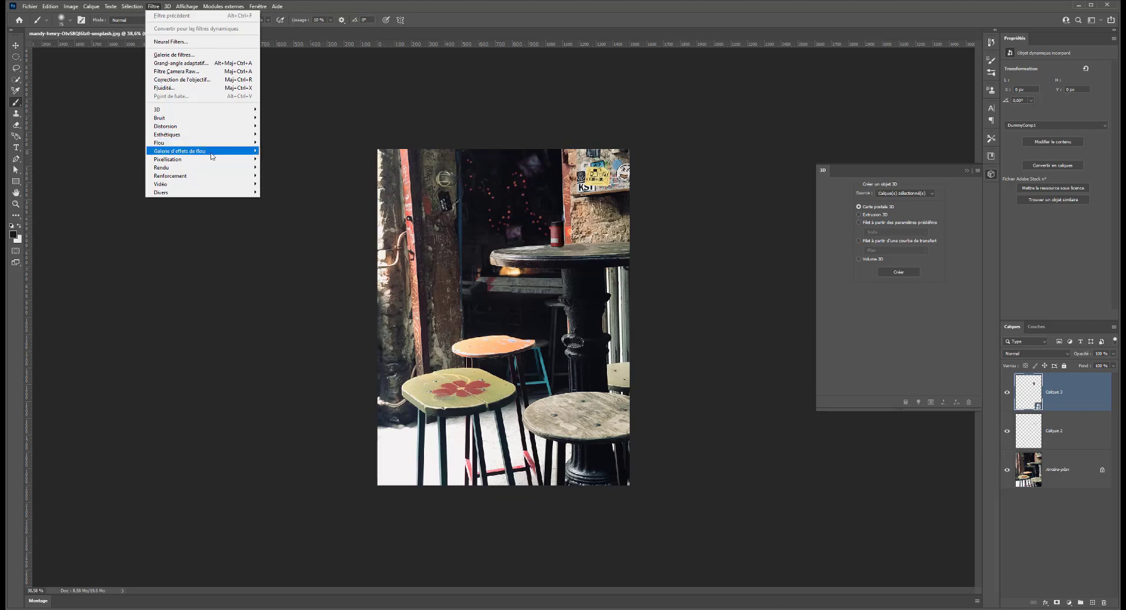
pyautogui.moveTo(213, 156)
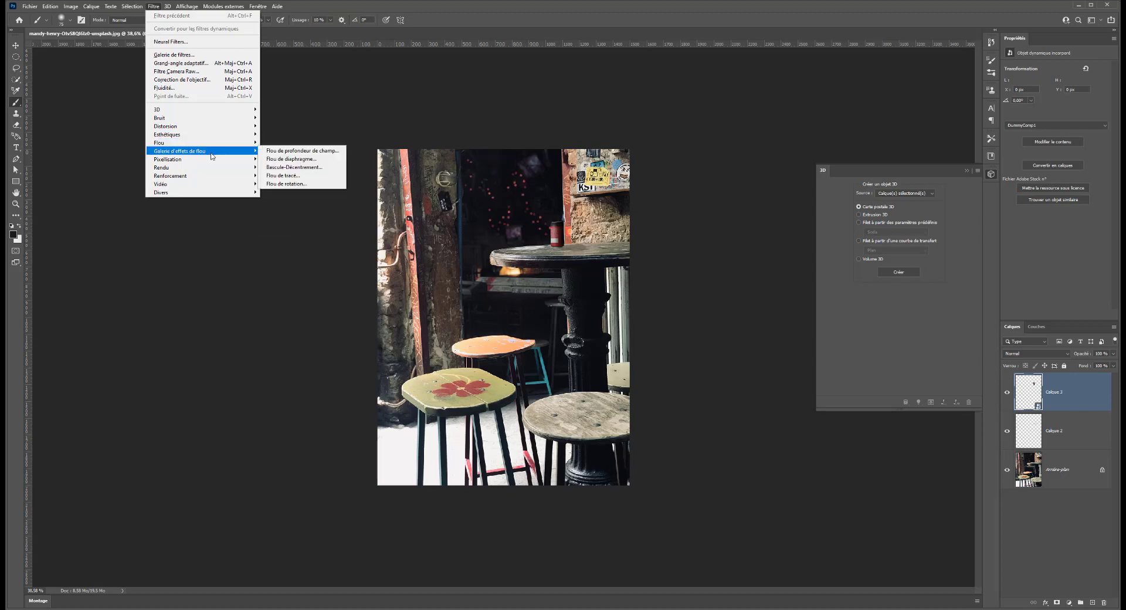
pyautogui.click(299, 151)
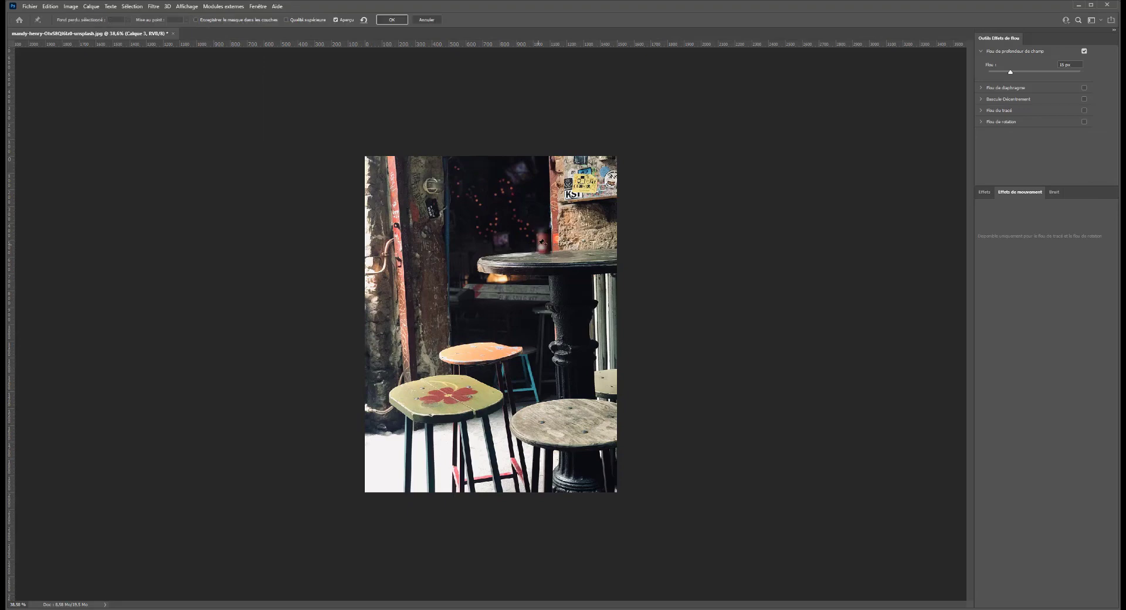
pyautogui.scroll(3, 666, 192)
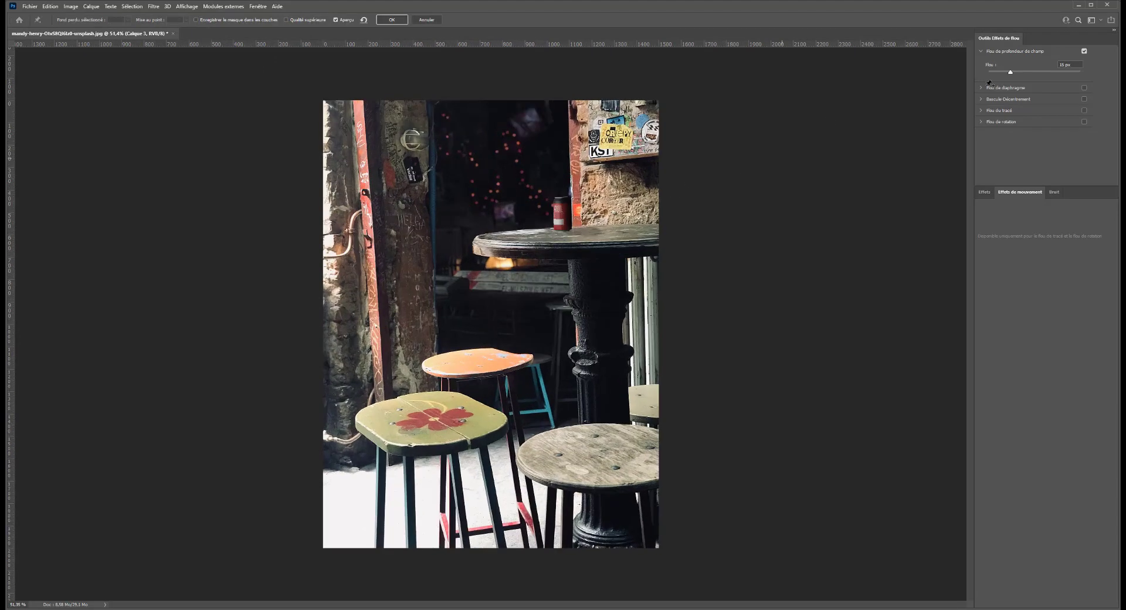
pyautogui.moveTo(927, 78); pyautogui.dragTo(483, 55)
pyautogui.click(491, 326)
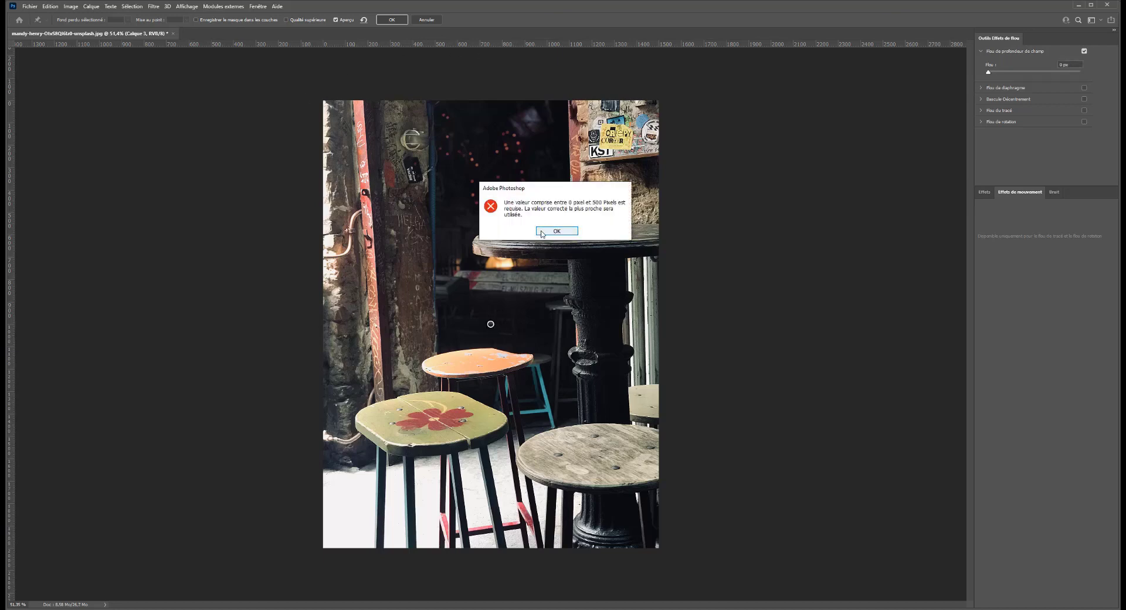
pyautogui.press('Return')
pyautogui.click(491, 325)
pyautogui.press('Delete')
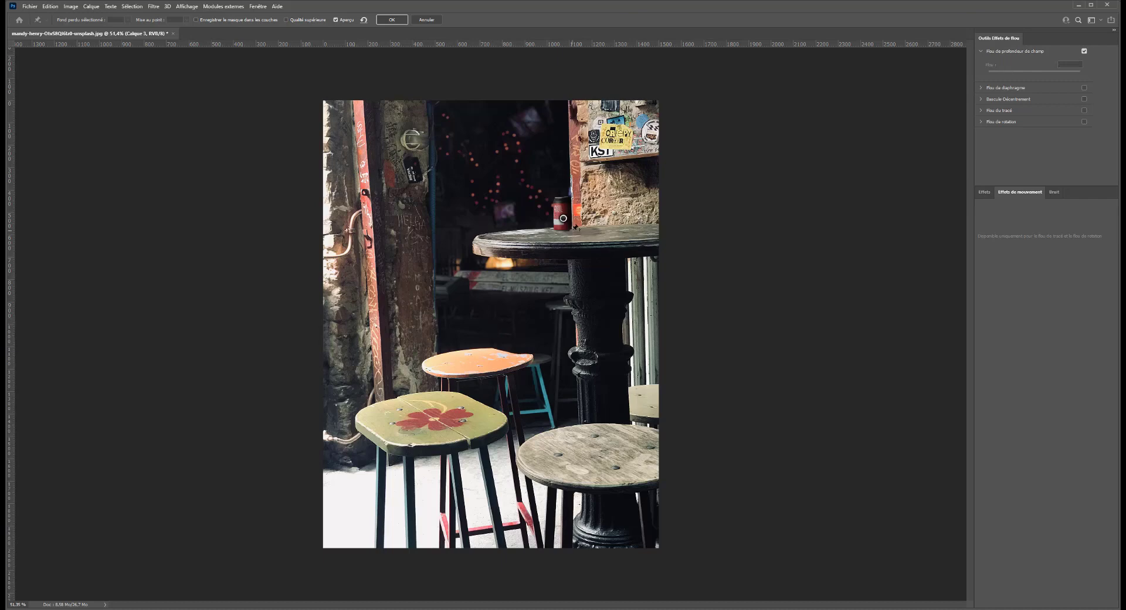
# Place a blur pin on the can with a very slight blur amount and apply the Field Blur.
pyautogui.click(563, 218)
pyautogui.moveTo(988, 72); pyautogui.dragTo(992, 73)
pyautogui.click(385, 19)
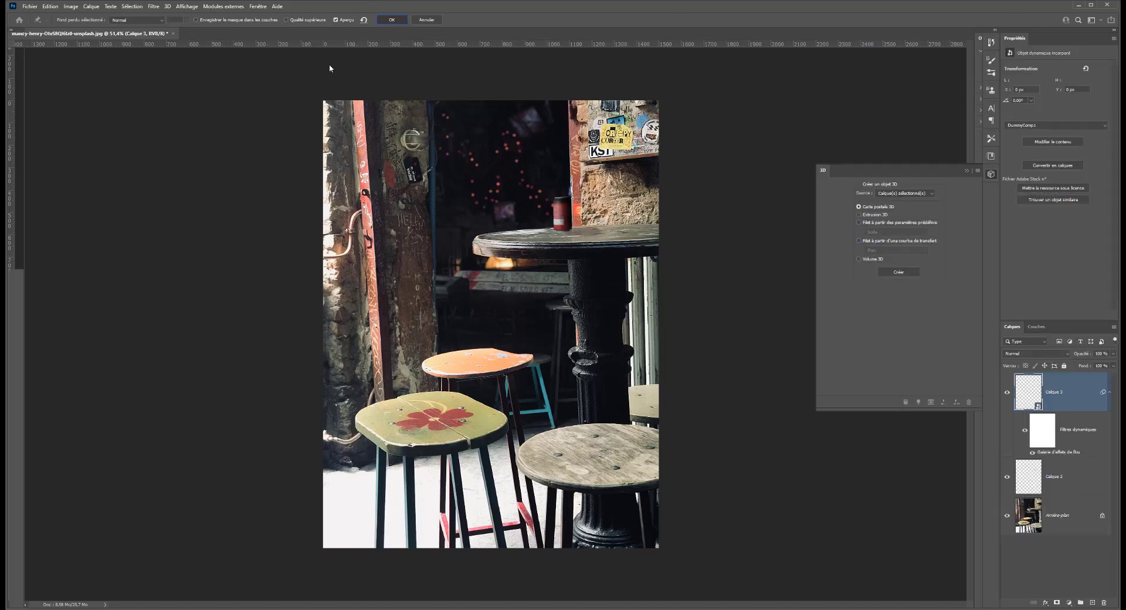
# Add 2.01% Gaussian monochromatic noise to the can smart object.
pyautogui.click(153, 7)
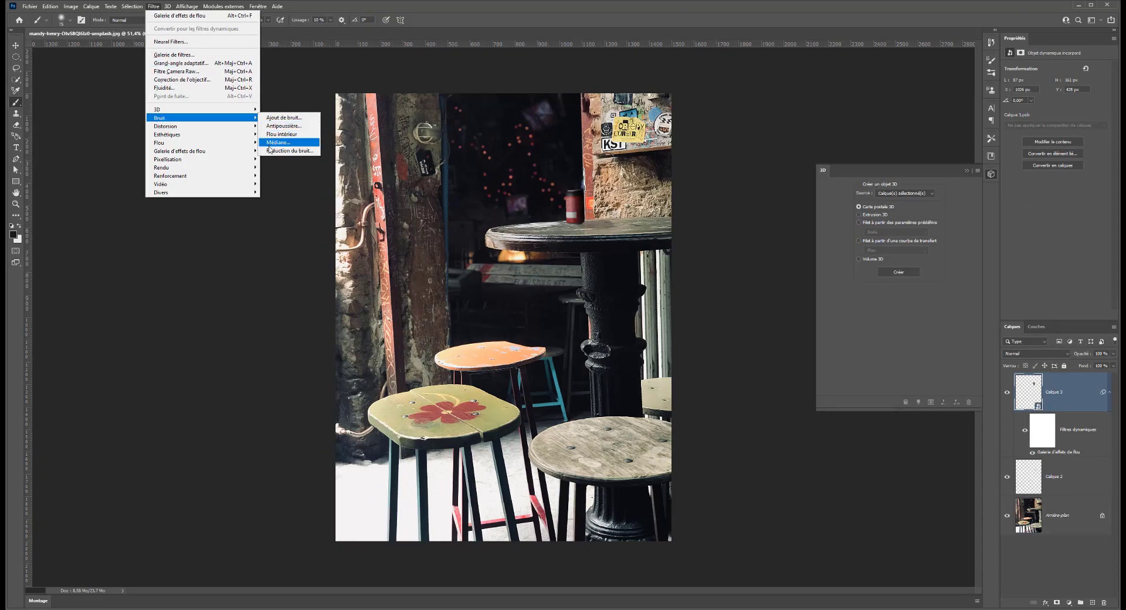
pyautogui.click(281, 119)
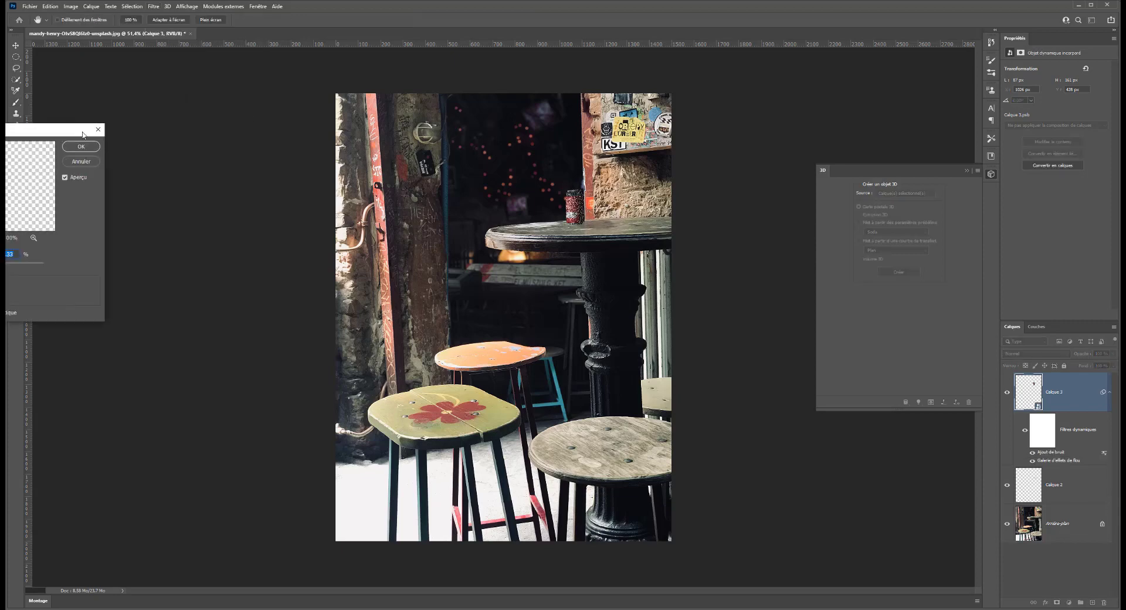
pyautogui.moveTo(92, 228); pyautogui.dragTo(82, 231)
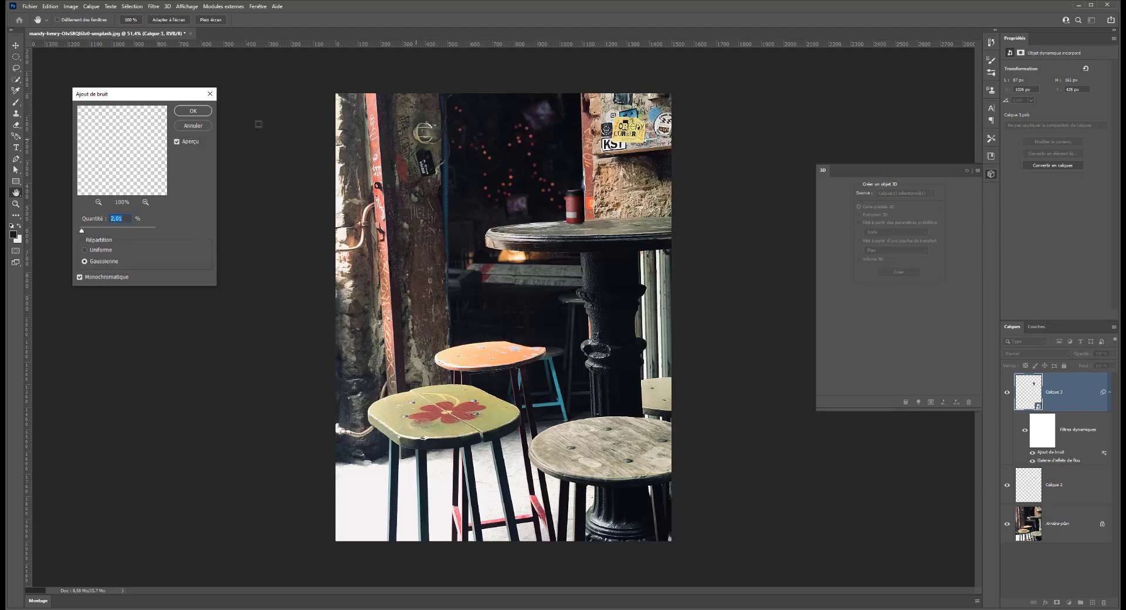
pyautogui.click(193, 110)
# Apply Lens Correction to the can smart object with a slight positive distortion correction and a slight blue/yellow fringe adjustment.
pyautogui.click(154, 6)
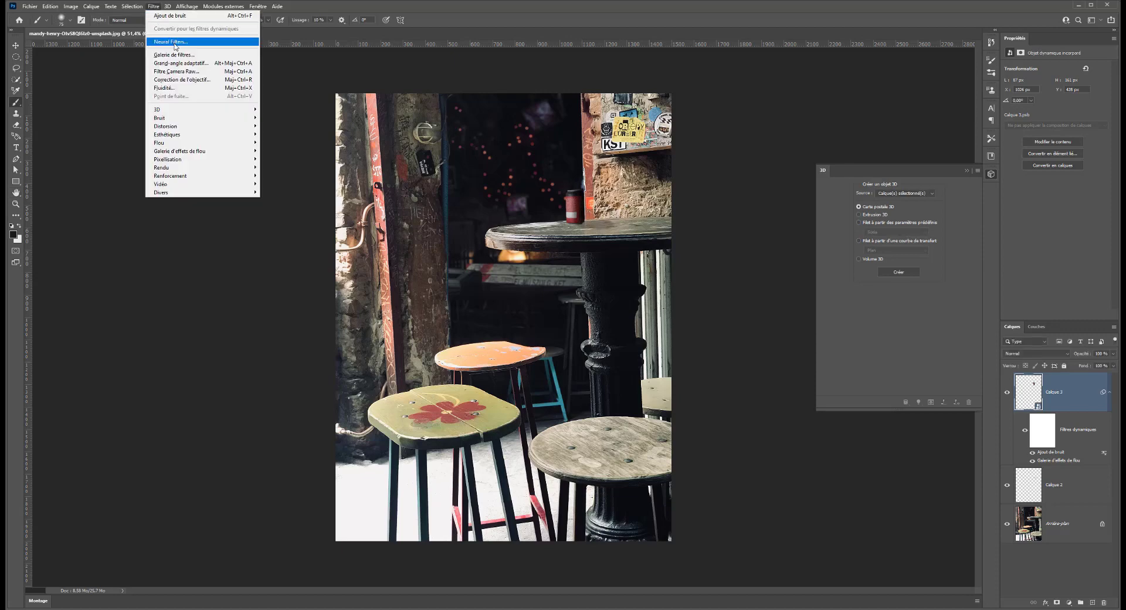
pyautogui.click(175, 80)
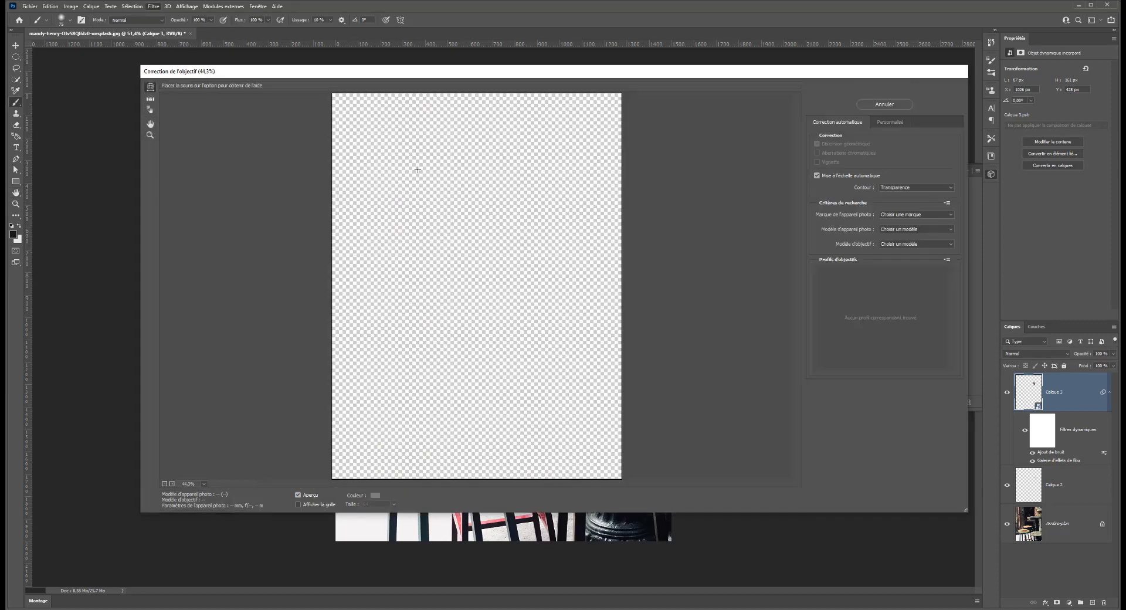
pyautogui.click(890, 122)
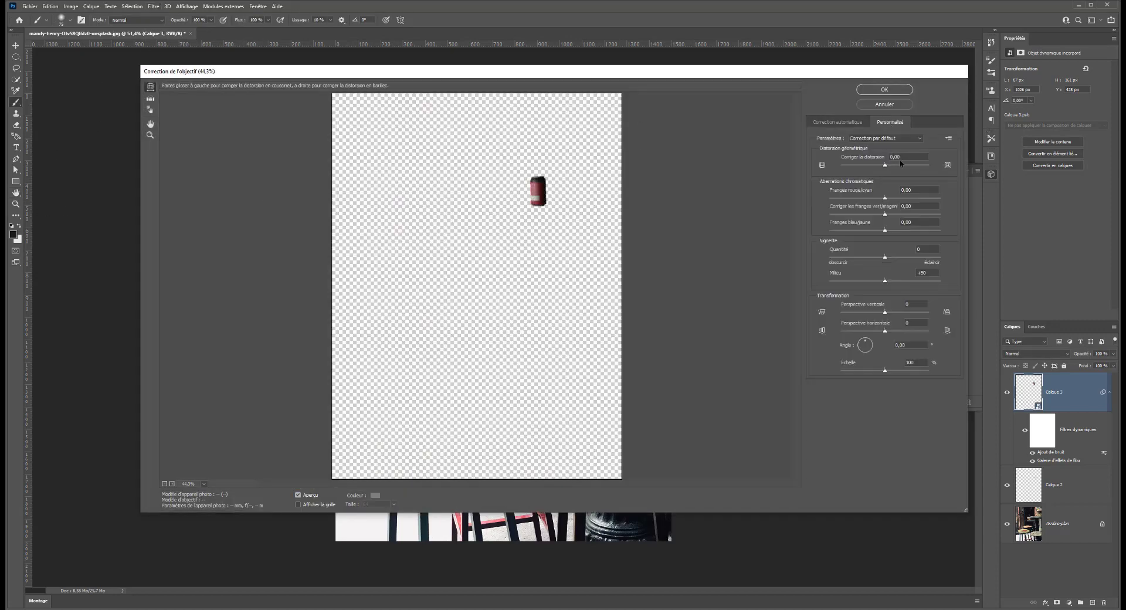
pyautogui.moveTo(885, 165); pyautogui.dragTo(888, 166)
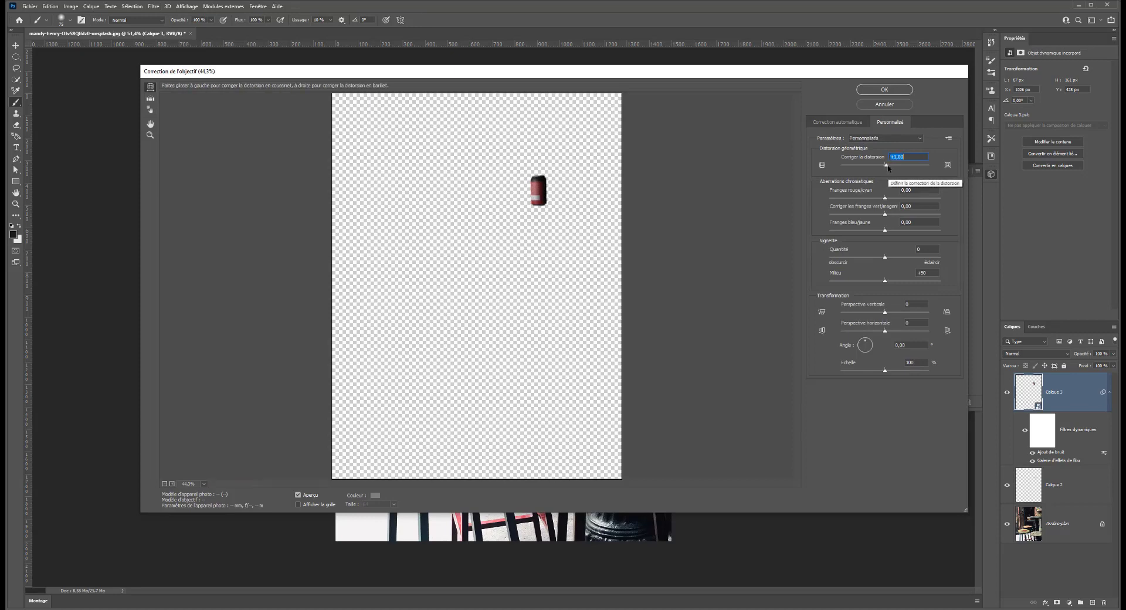
pyautogui.moveTo(902, 199); pyautogui.dragTo(899, 230)
pyautogui.click(885, 230)
pyautogui.press('Up')
pyautogui.click(885, 90)
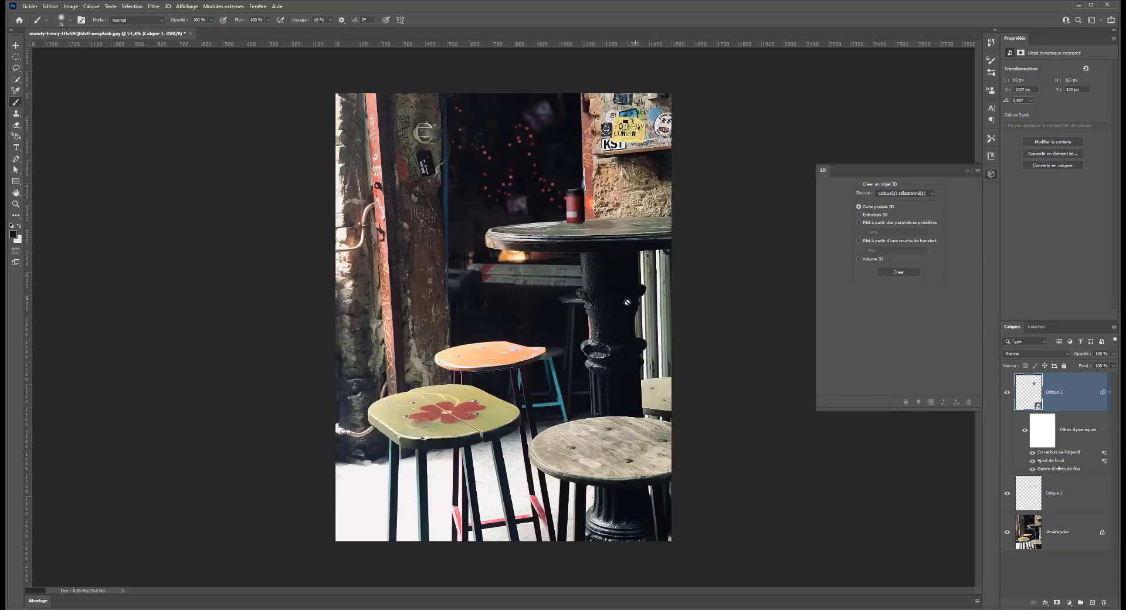
# Add a Color Lookup adjustment layer above the can smart object and select its adjustment thumbnail rather than its mask.
pyautogui.scroll(5, 628, 302)
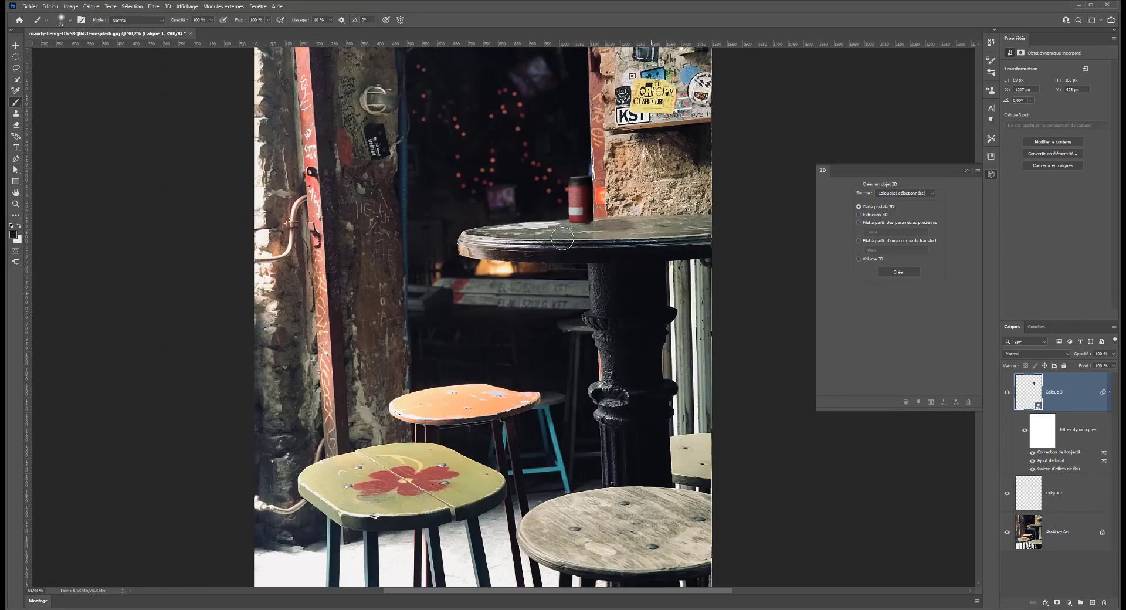
pyautogui.scroll(4, 562, 239)
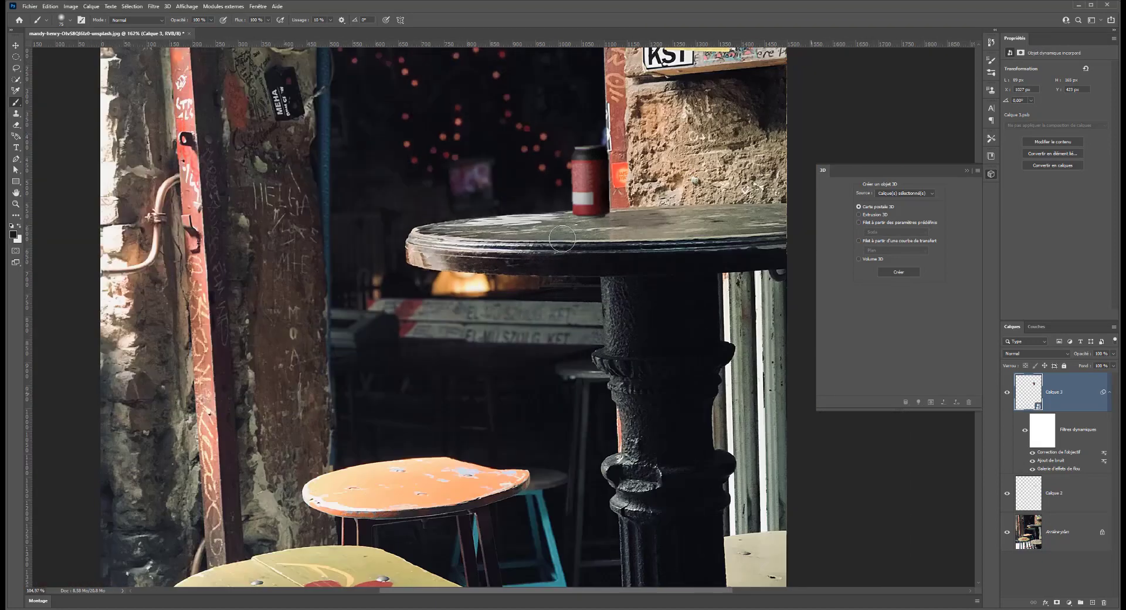
pyautogui.scroll(-10, 562, 238)
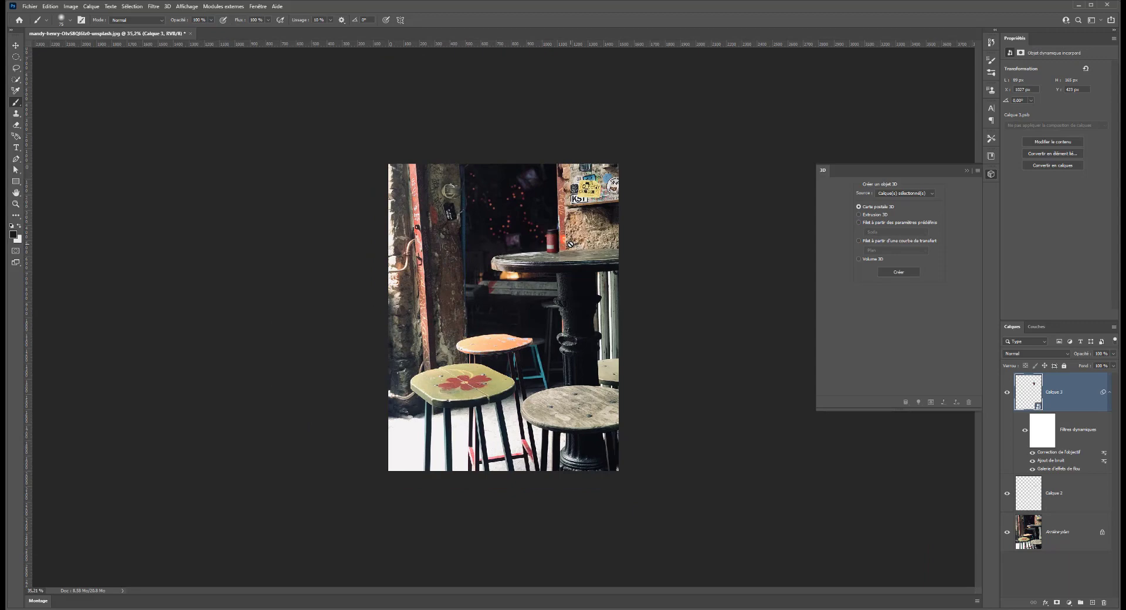
pyautogui.click(1068, 603)
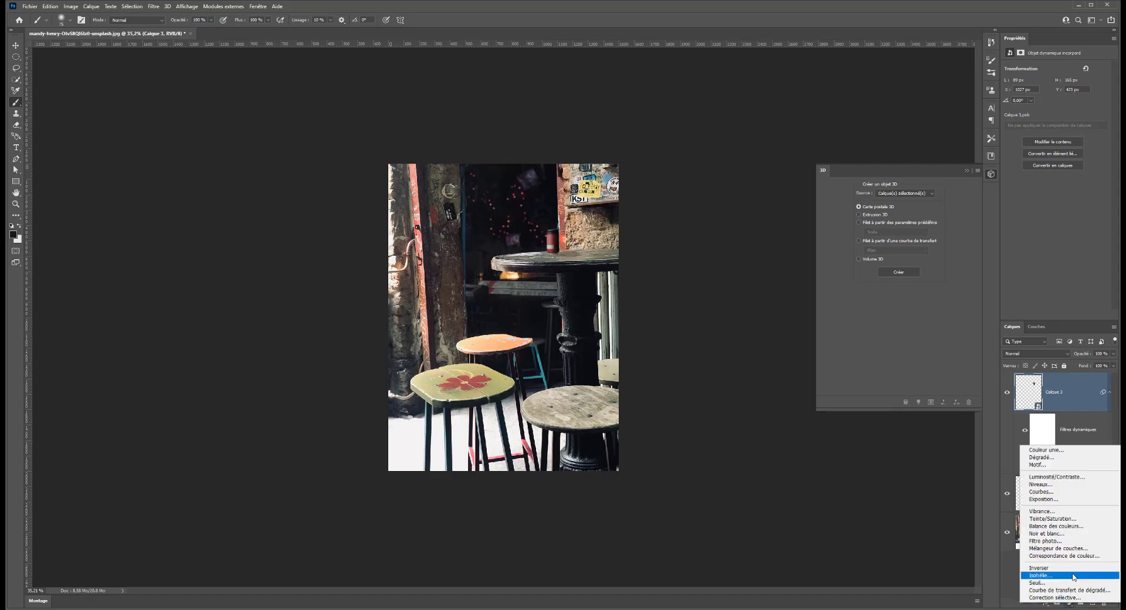
pyautogui.click(1059, 561)
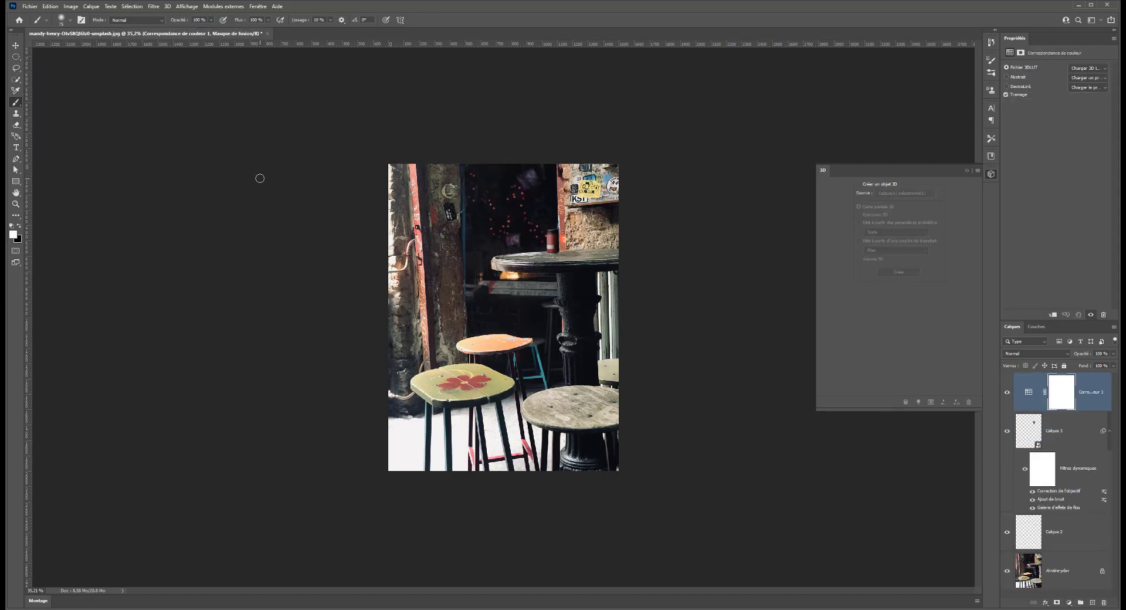
pyautogui.click(17, 46)
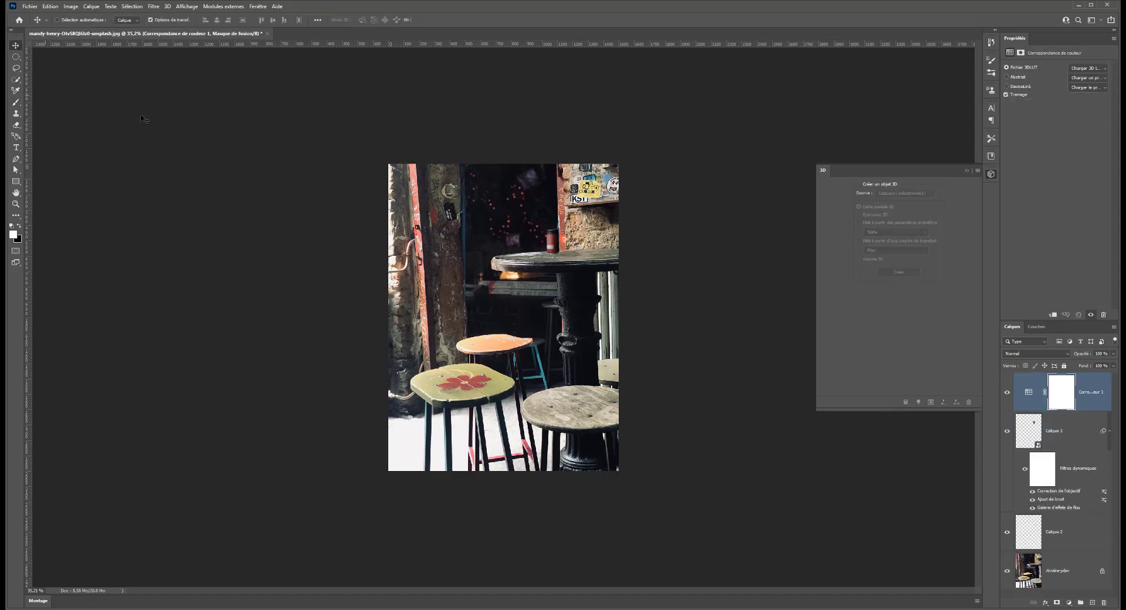
pyautogui.click(1029, 395)
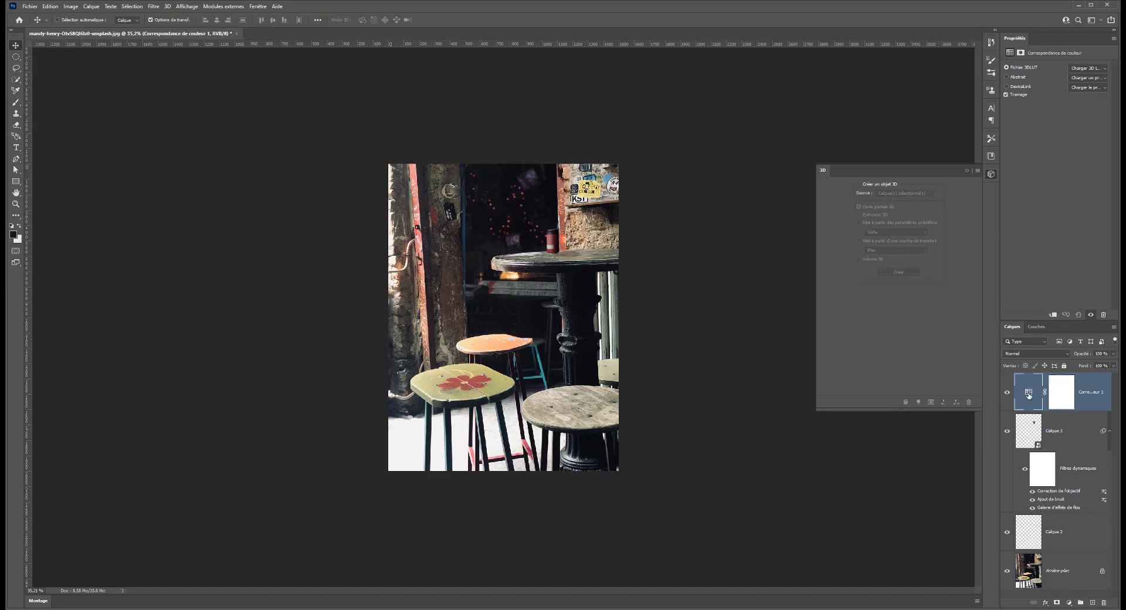
# Try the first preset 3D LUTs on the Color Lookup layer, from 2Strip.look to Bleach Bypass.look.
pyautogui.click(1094, 67)
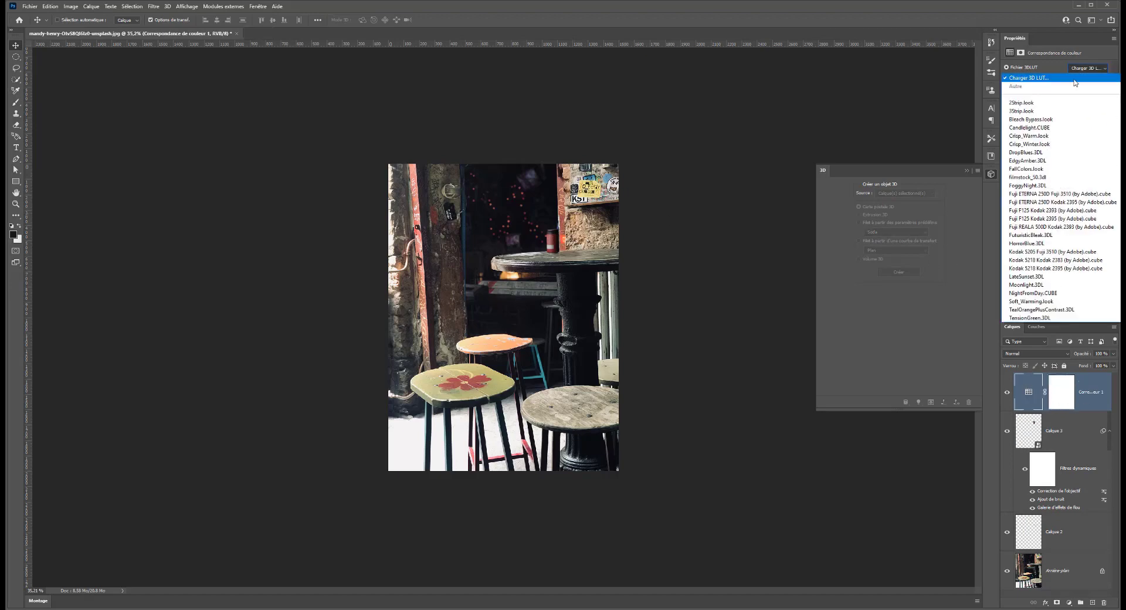
pyautogui.click(1037, 106)
pyautogui.press('Down')
pyautogui.press('Down')
pyautogui.press('Down')
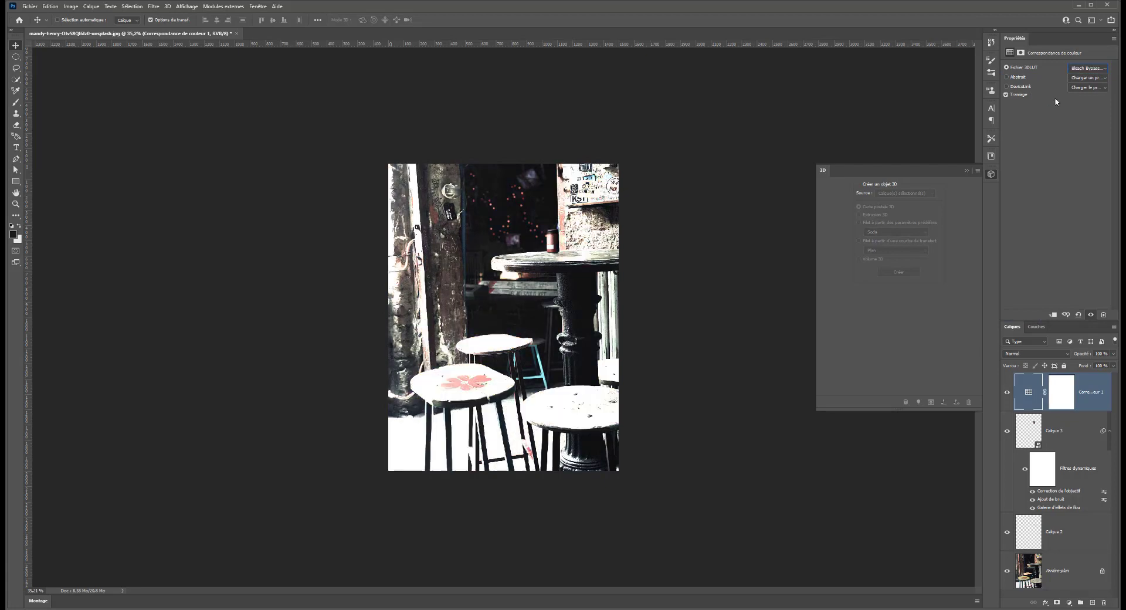
# Try further 3D LUTs up to FoggyNight.3DL and lower the Color Lookup layer's opacity to 59%.
pyautogui.press('Up')
pyautogui.press('Down')
pyautogui.press('Down')
pyautogui.press('Down')
pyautogui.press('Down')
pyautogui.press('Down')
pyautogui.press('Down')
pyautogui.press('Down')
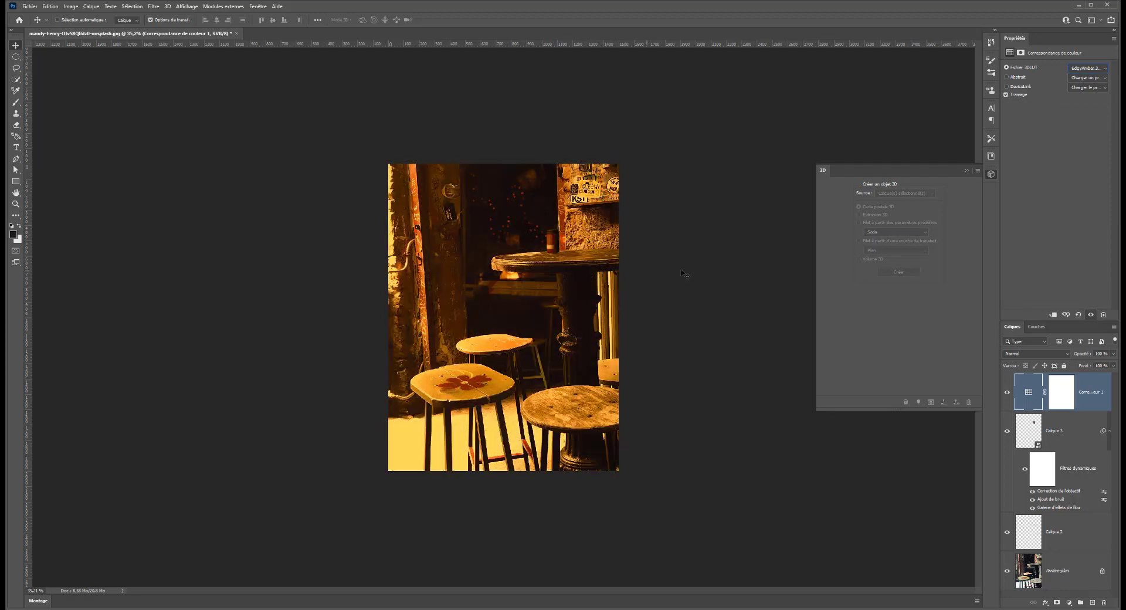
pyautogui.press('Down')
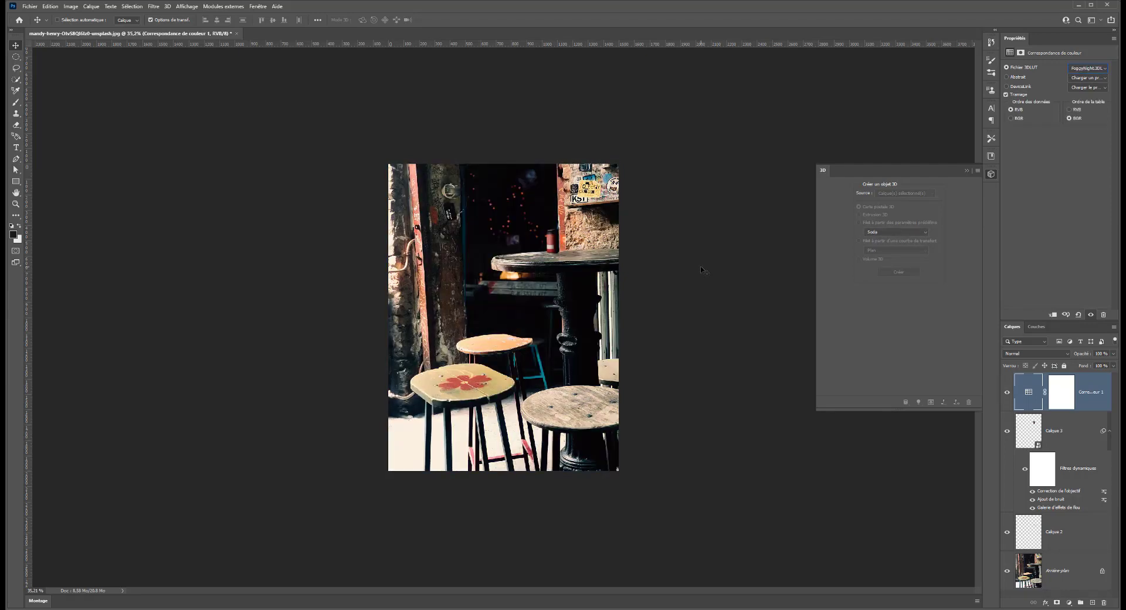
pyautogui.click(1114, 354)
pyautogui.moveTo(1115, 364); pyautogui.dragTo(1094, 367)
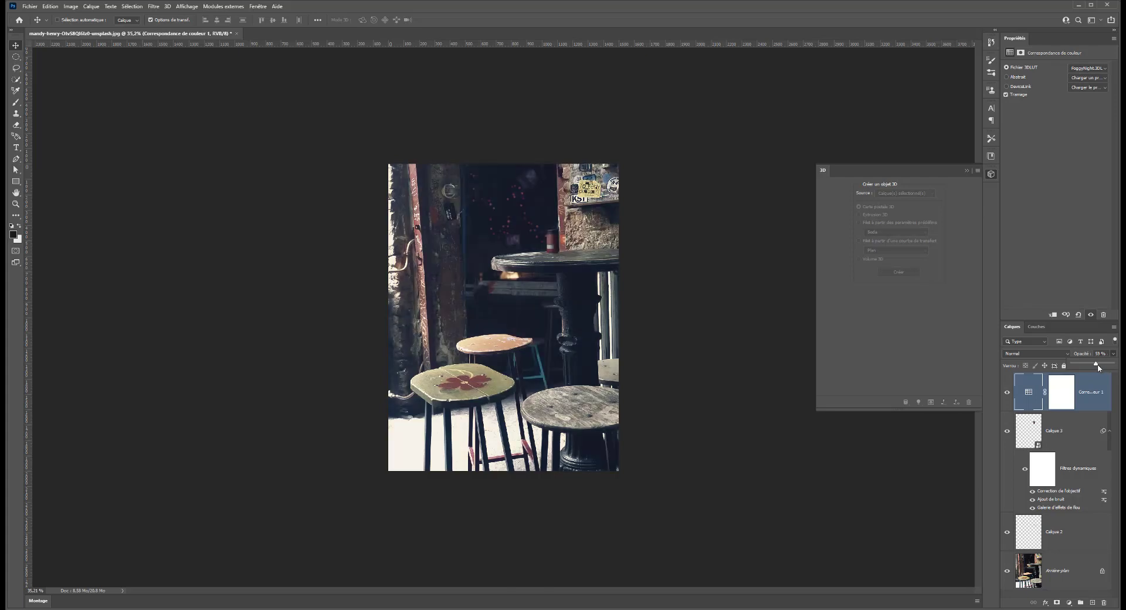
# Set the Color Lookup layer's 3D LUT to a Fuji F125 Kodak film preset and its opacity to about 78%.
pyautogui.click(1086, 69)
pyautogui.press('Down')
pyautogui.press('Down')
pyautogui.press('Down')
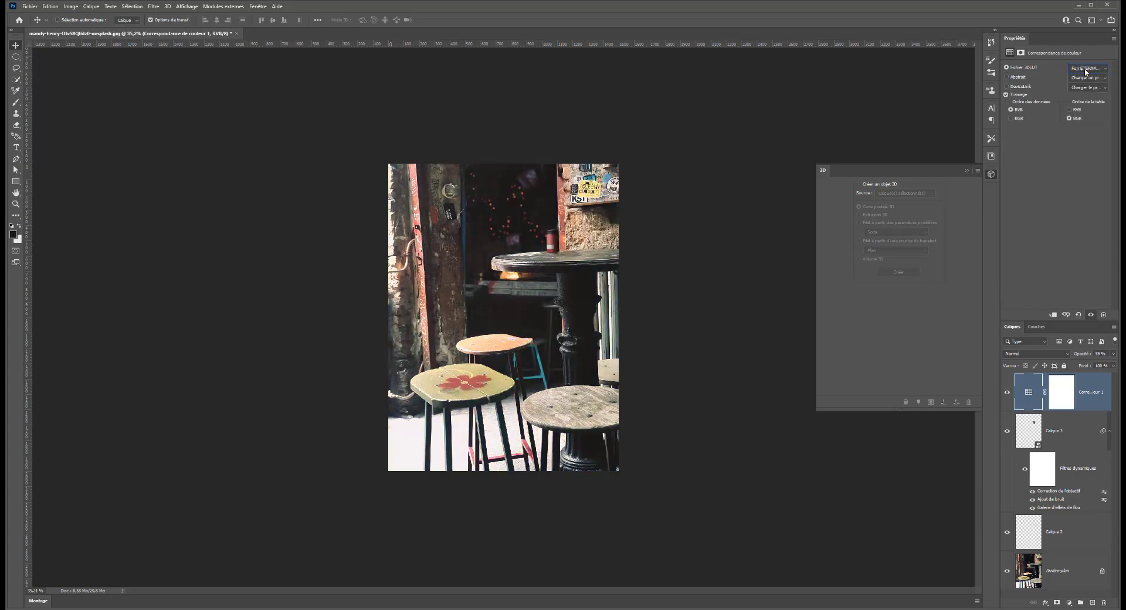
pyautogui.press('Down')
pyautogui.click(1113, 354)
pyautogui.moveTo(1103, 365); pyautogui.dragTo(1108, 365)
pyautogui.scroll(-3, 337, 234)
pyautogui.scroll(2, 334, 230)
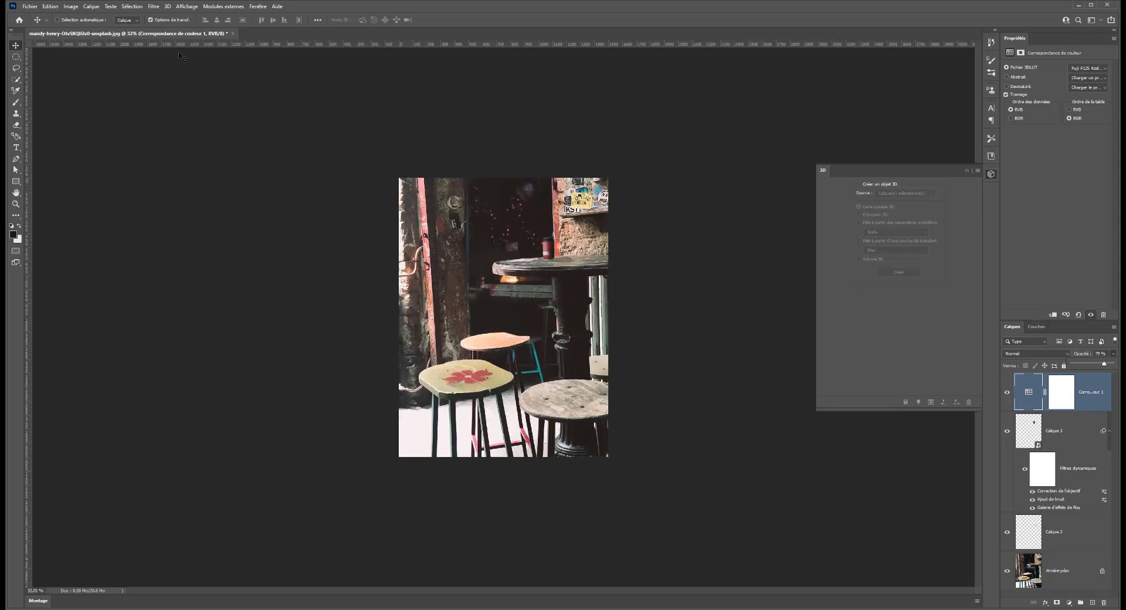